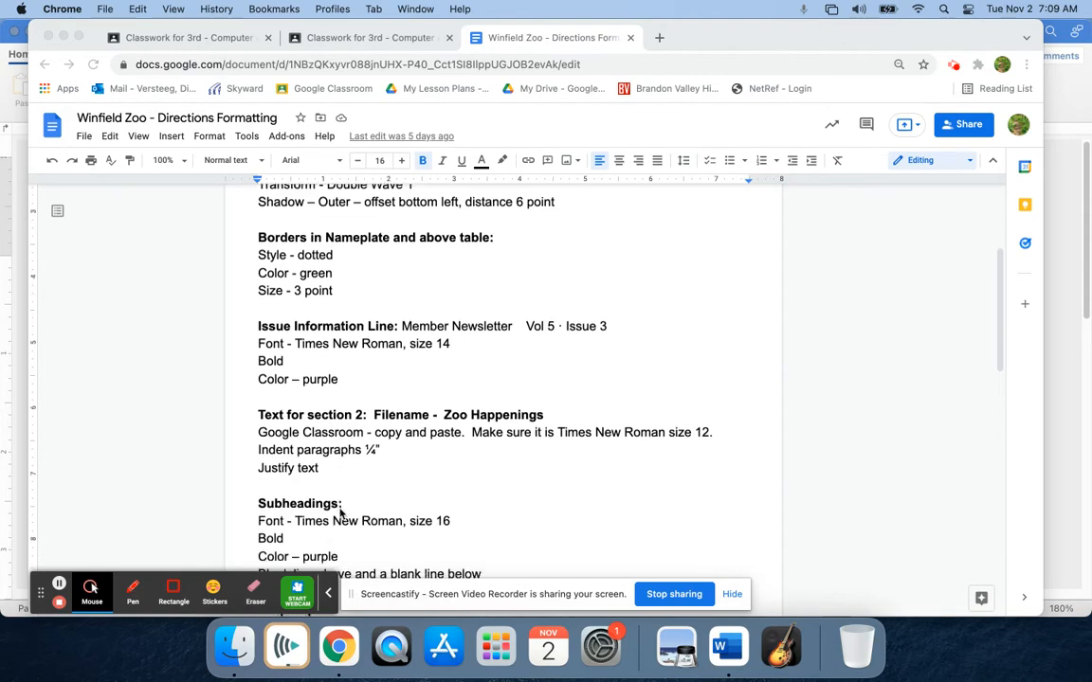
# - Review the Winfield Zoo formatting directions and the completed newsletter PDF, returning to the margin, section and column-break requirements
pyautogui.scroll(-12, 341, 513)
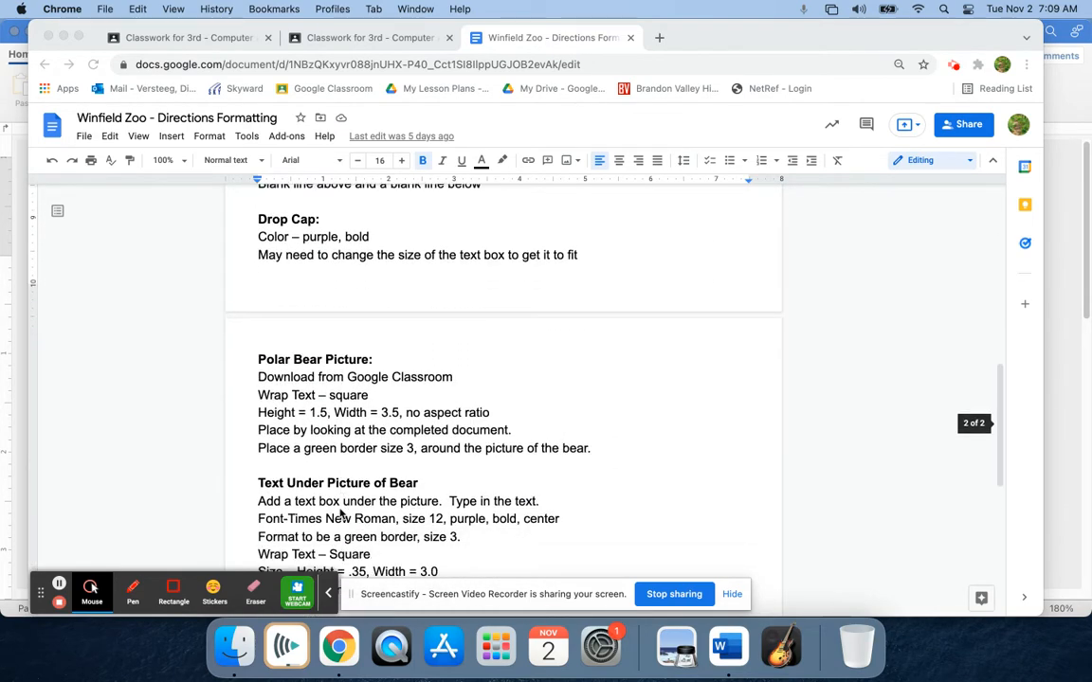
pyautogui.scroll(20, 341, 513)
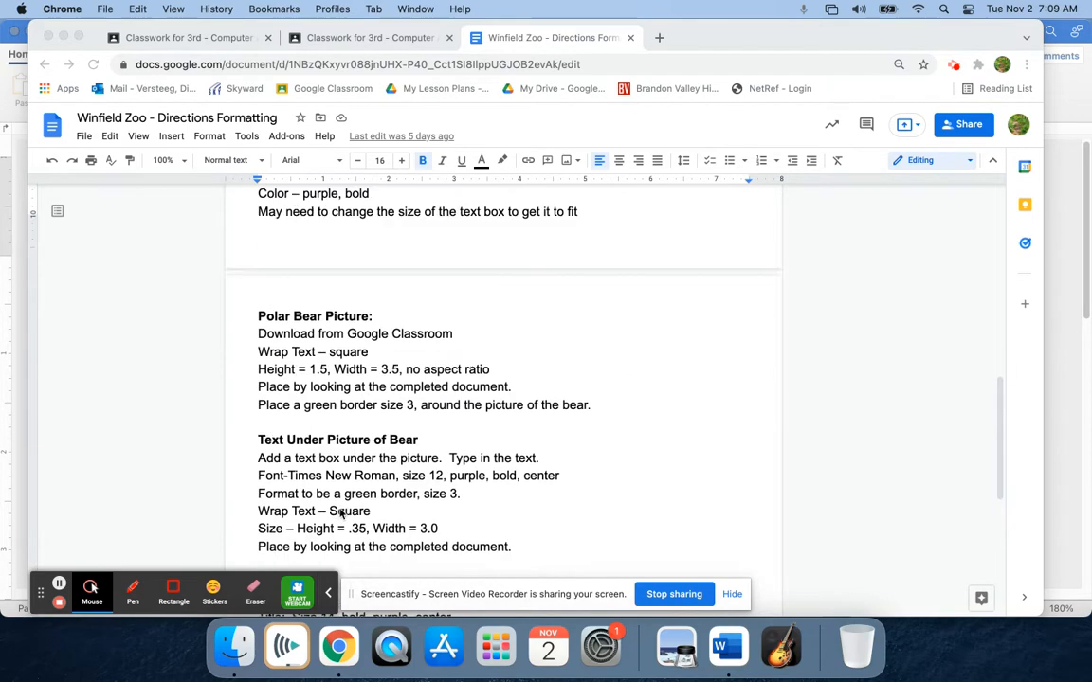
pyautogui.scroll(3, 340, 513)
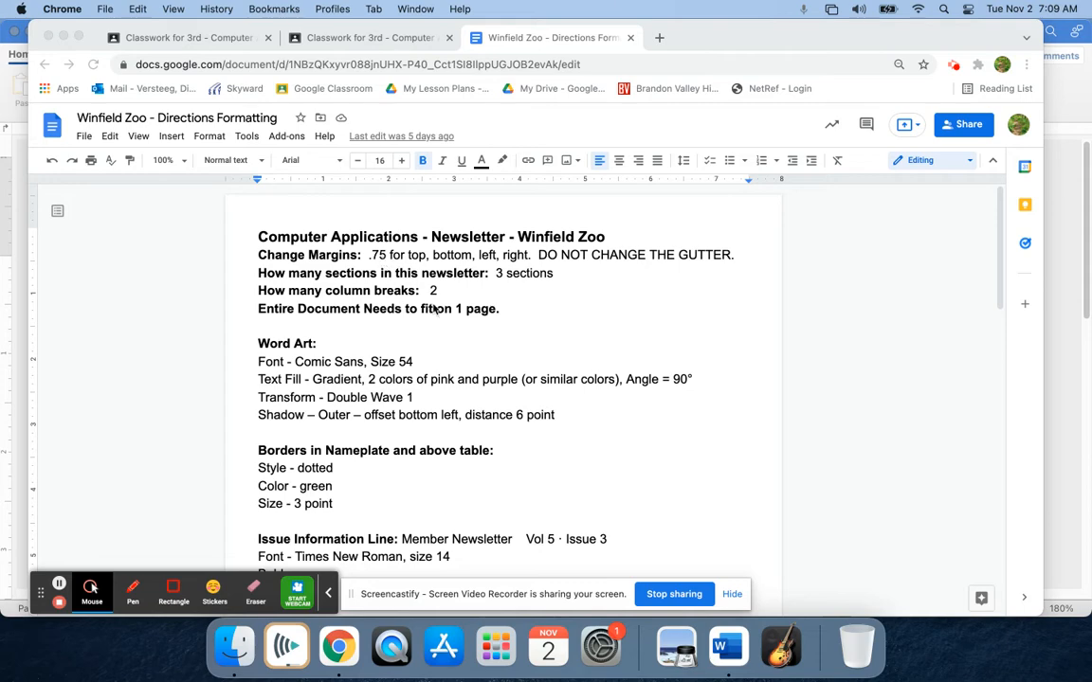
pyautogui.click(372, 38)
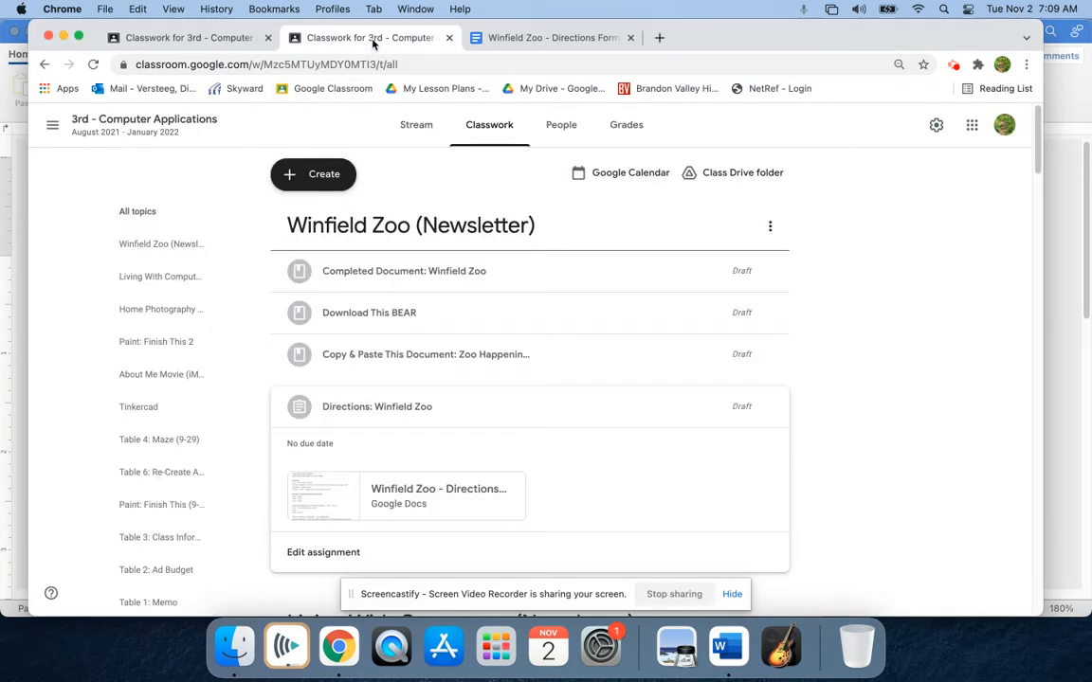
pyautogui.click(193, 40)
pyautogui.scroll(-2, 421, 334)
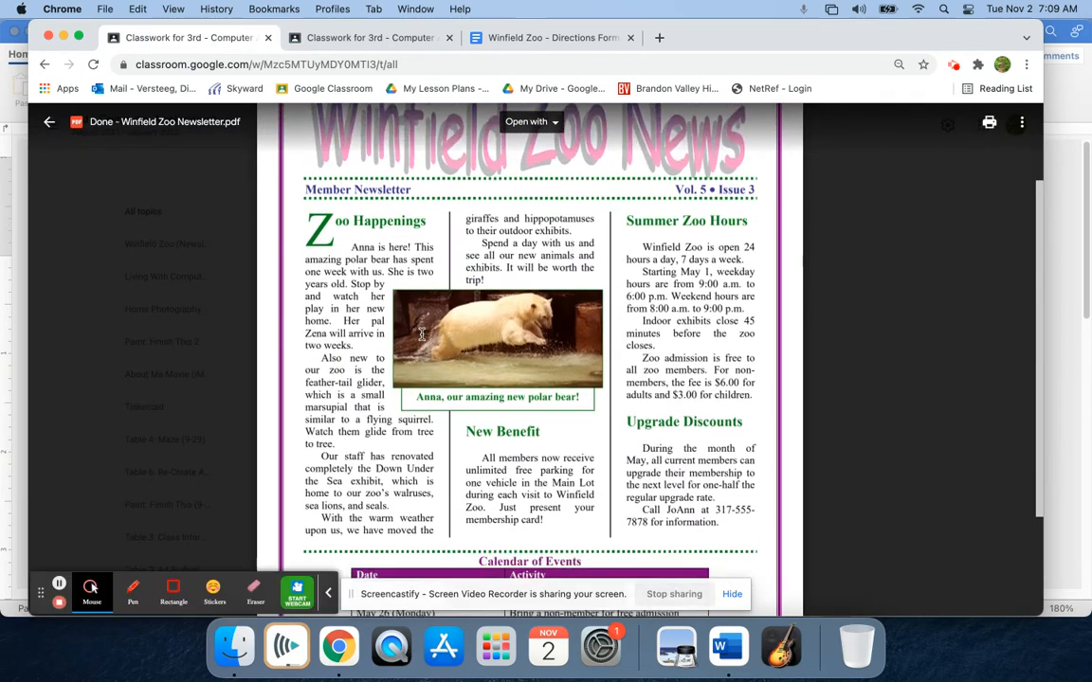
pyautogui.scroll(3, 422, 334)
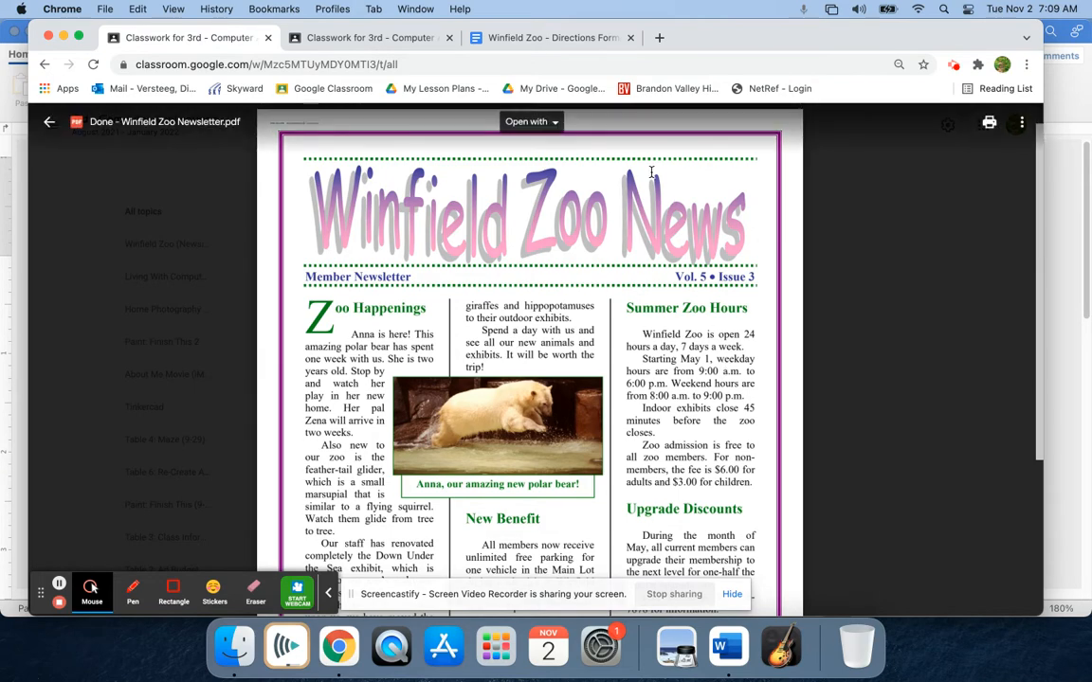
pyautogui.click(577, 38)
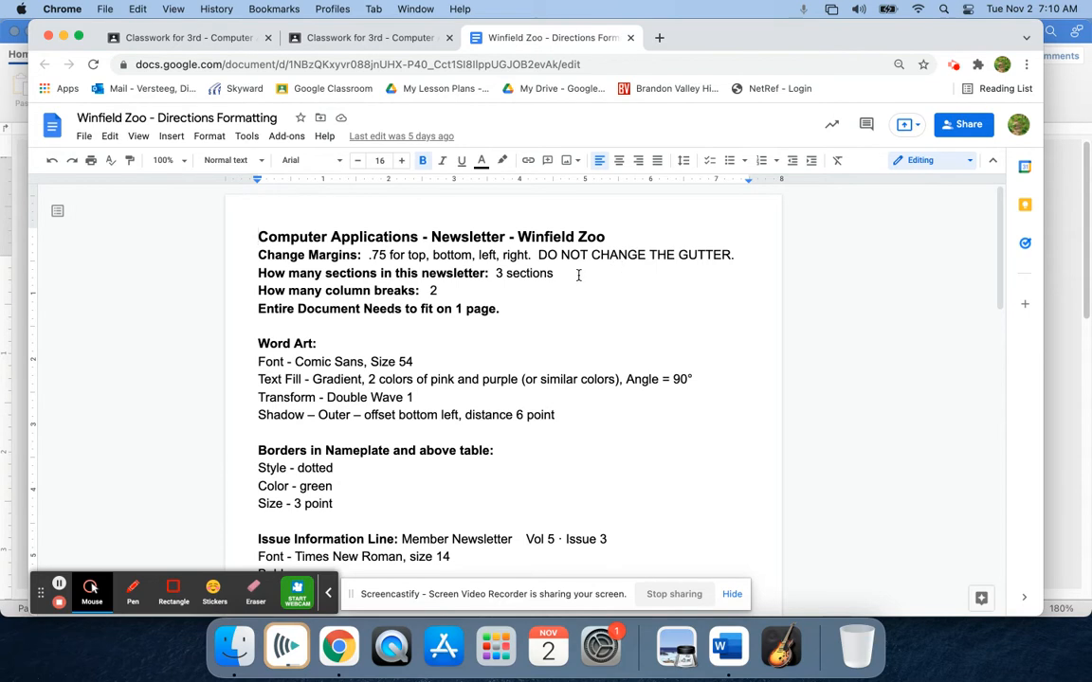
# - Switch to Word and set custom top, bottom, left and right margins of .75 for the whole document, leaving the gutter alone
pyautogui.press('super+Tab')
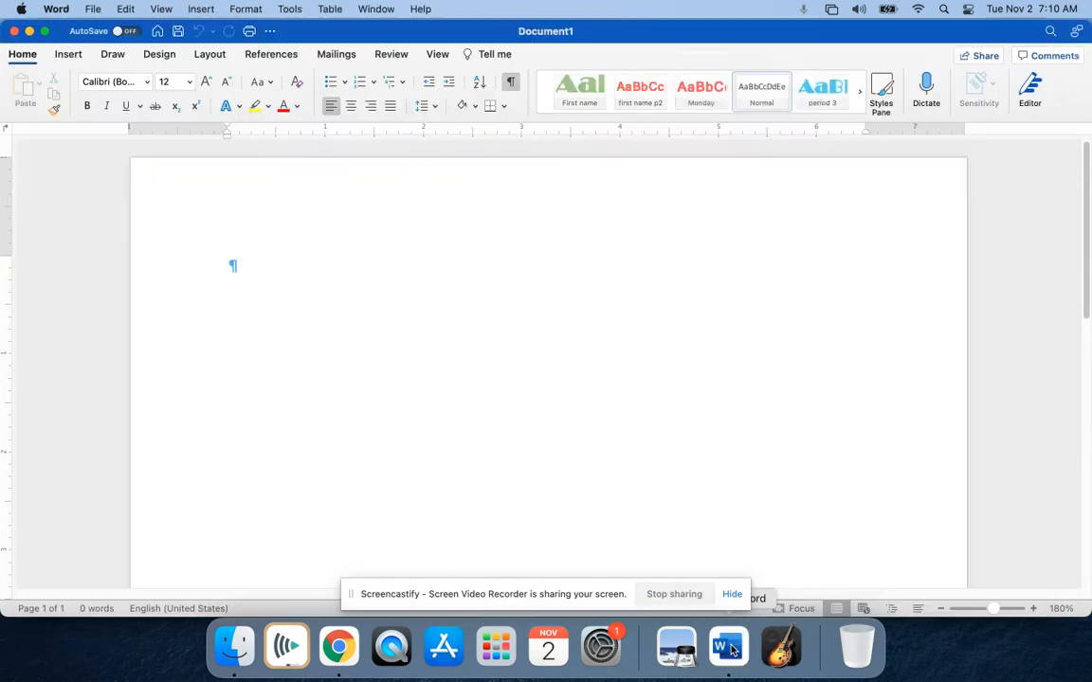
pyautogui.click(210, 55)
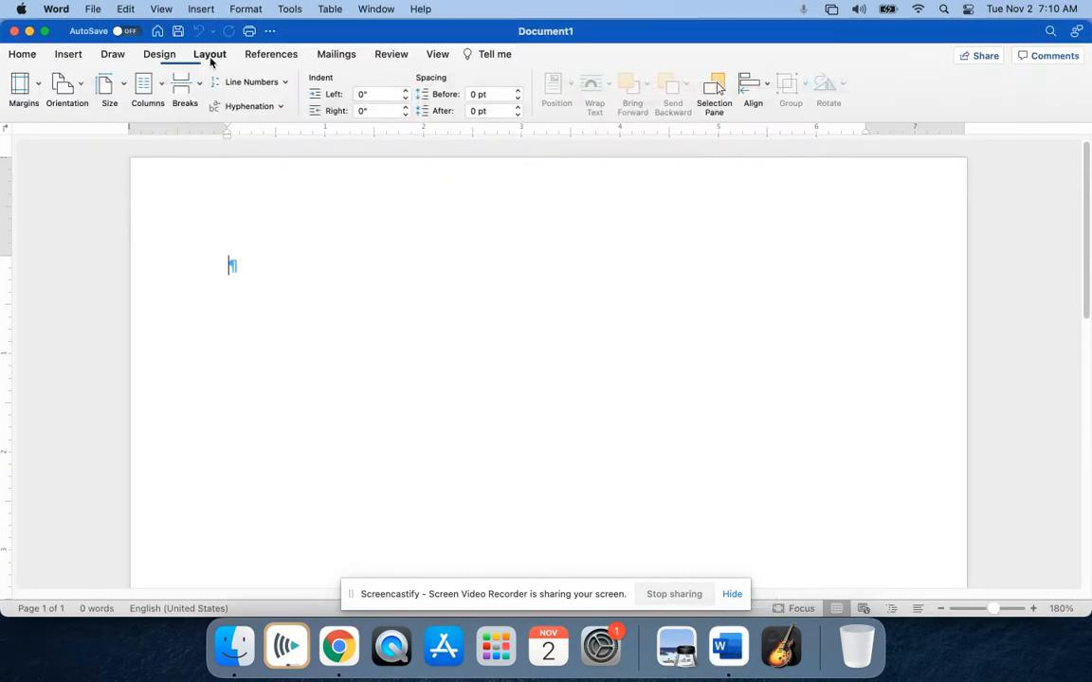
pyautogui.click(38, 87)
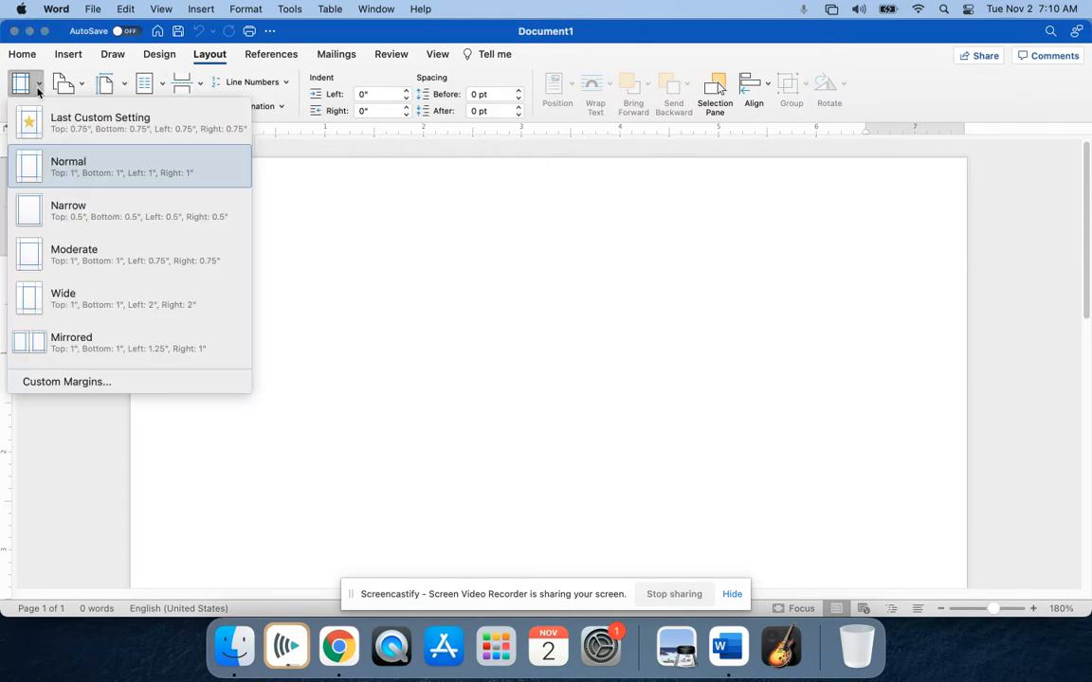
pyautogui.click(90, 382)
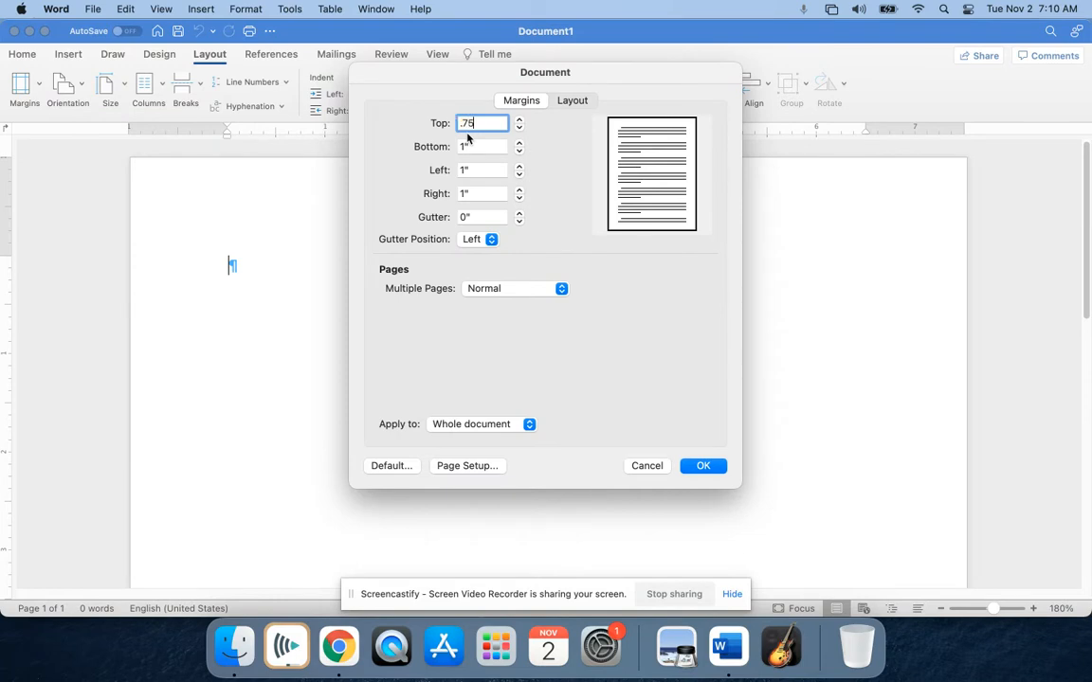
pyautogui.write('.75')
pyautogui.press('Tab')
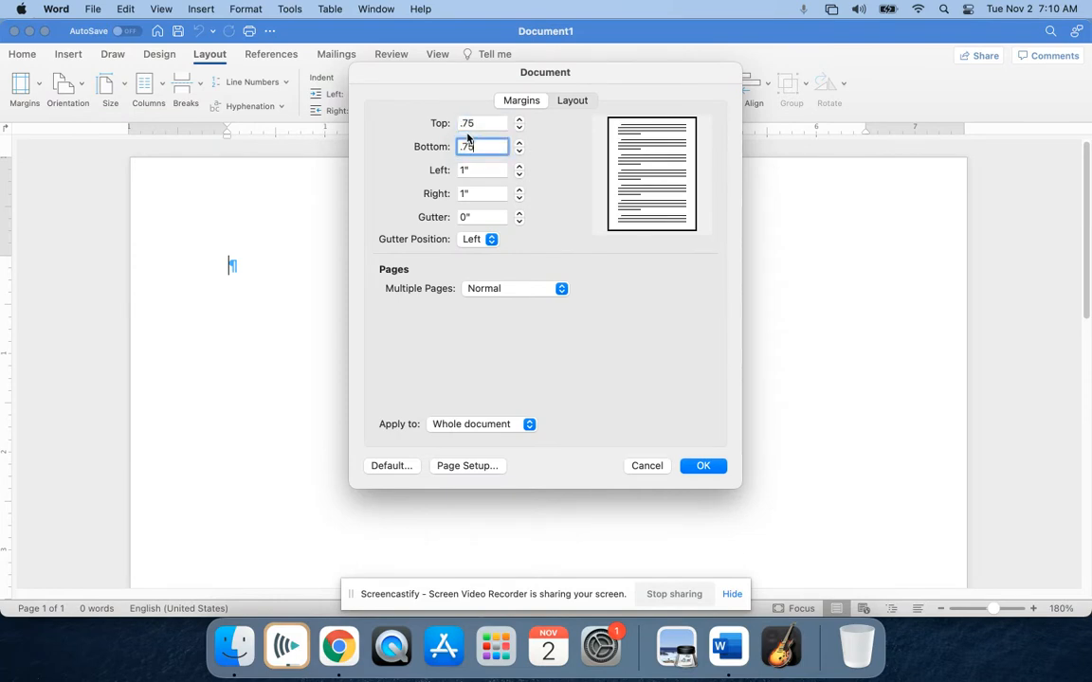
pyautogui.press('Tab')
pyautogui.write('.75')
pyautogui.press('Tab')
pyautogui.write('.')
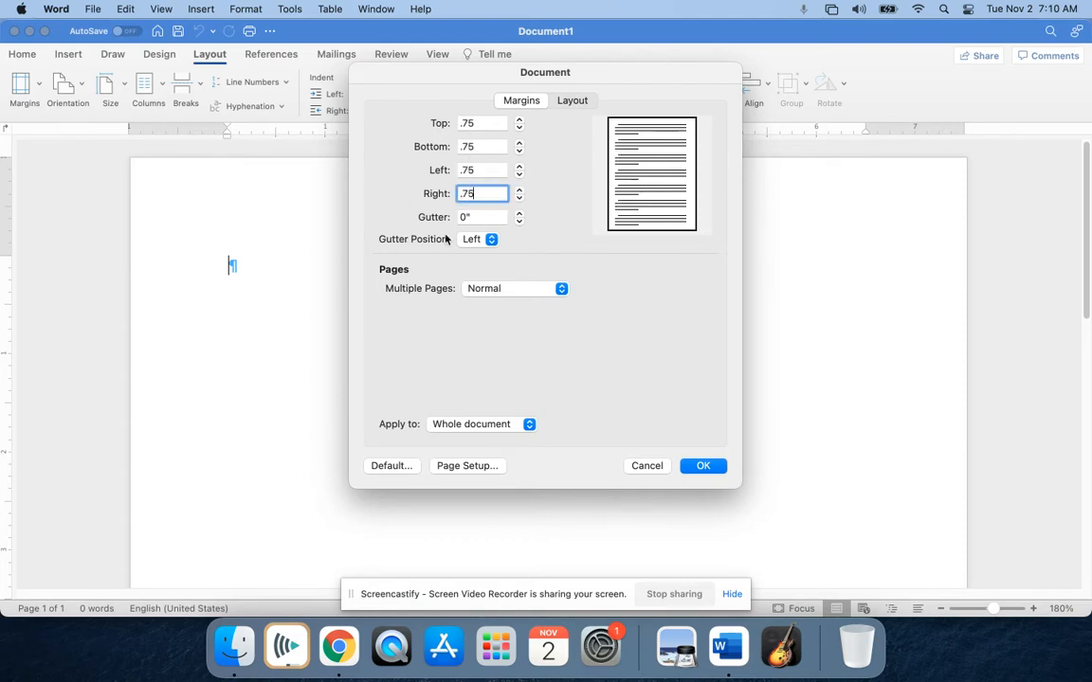
pyautogui.click(703, 469)
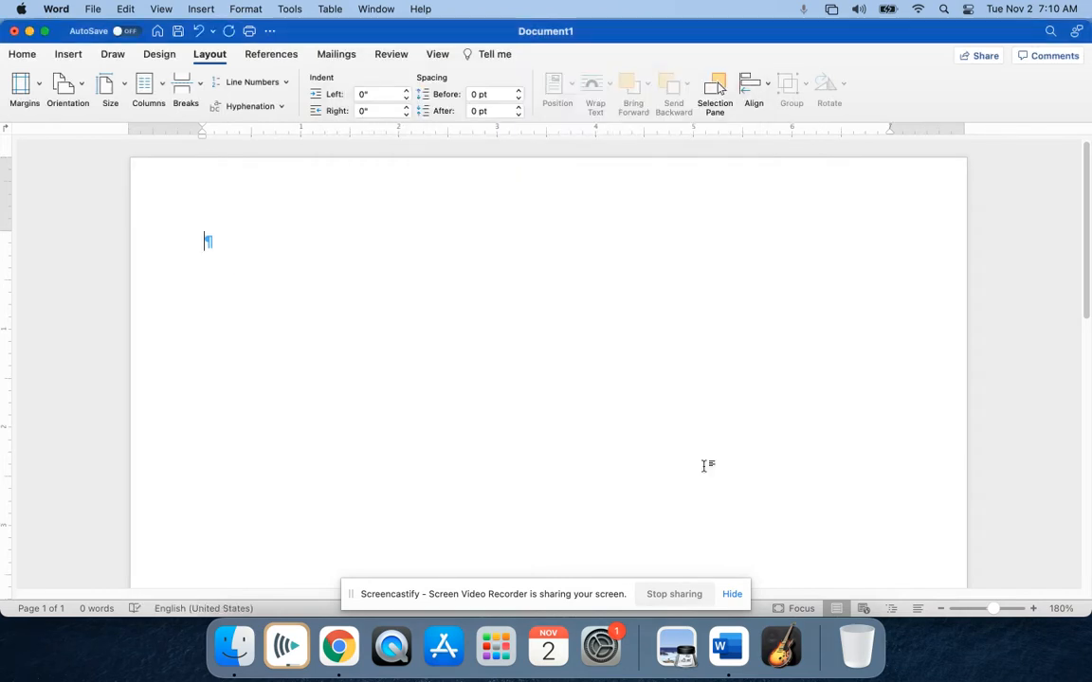
# - Examine the completed newsletter PDF in Chrome from the nameplate through the three article columns to the Calendar of Events table
pyautogui.click(24, 58)
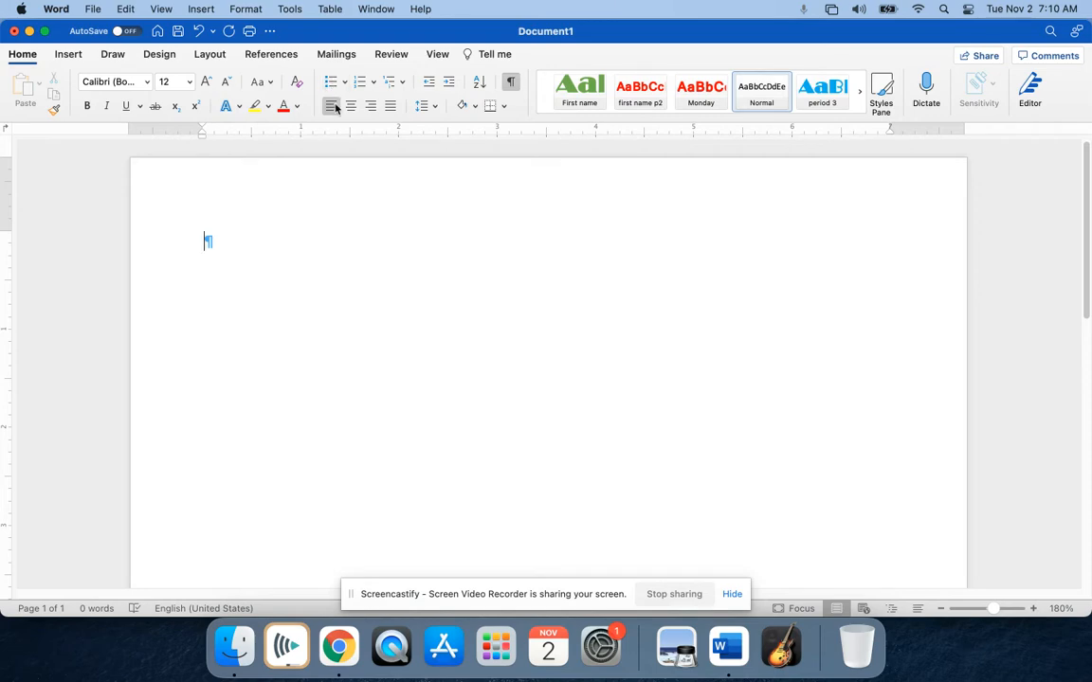
pyautogui.hotkey('ctrl', 'Up')
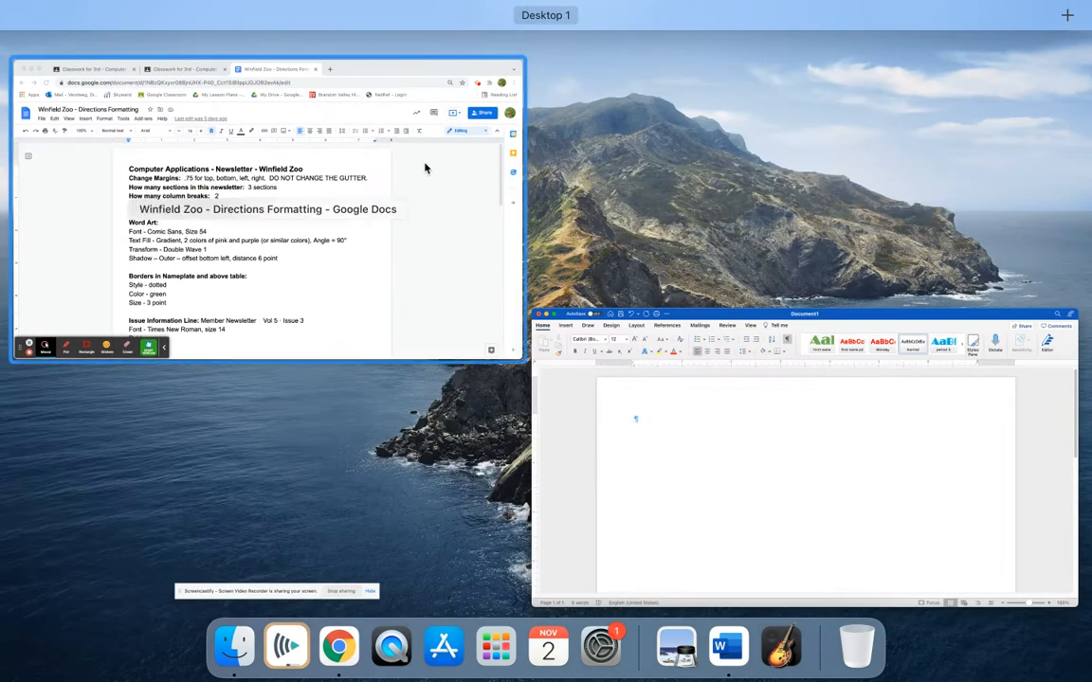
pyautogui.click(424, 166)
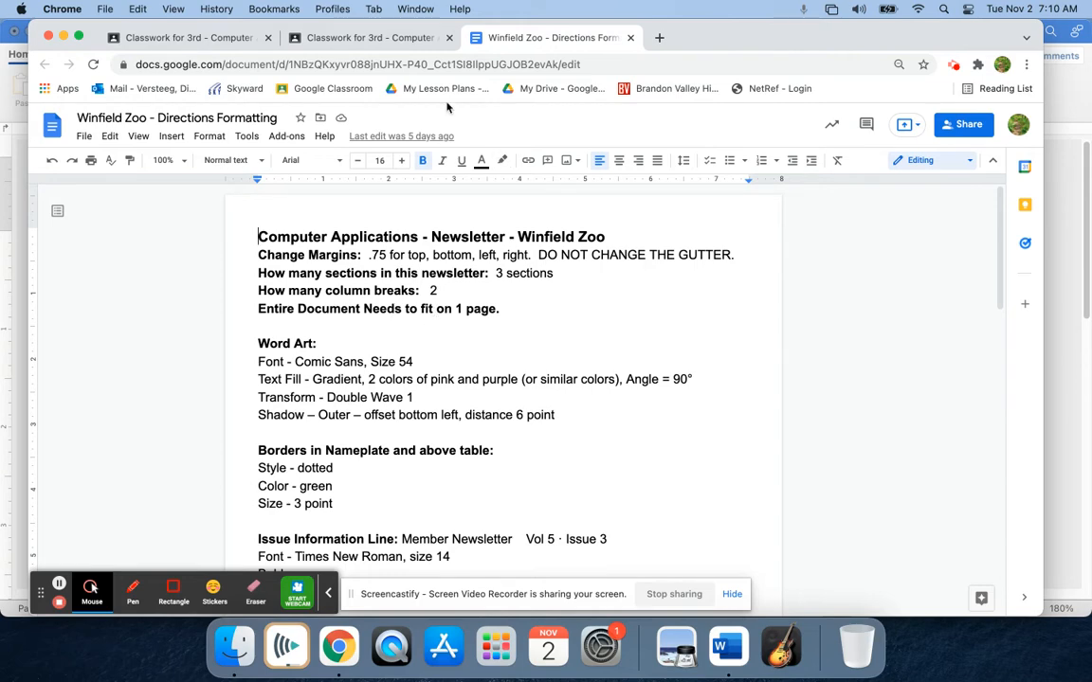
pyautogui.hotkey('ctrl', 'Up')
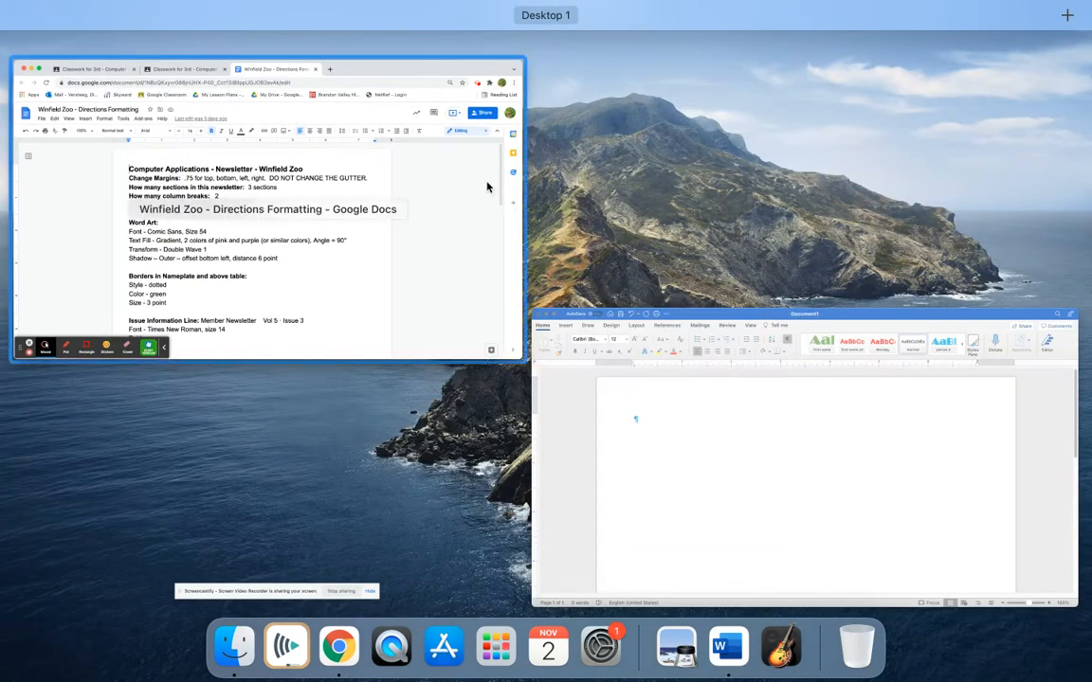
pyautogui.click(482, 180)
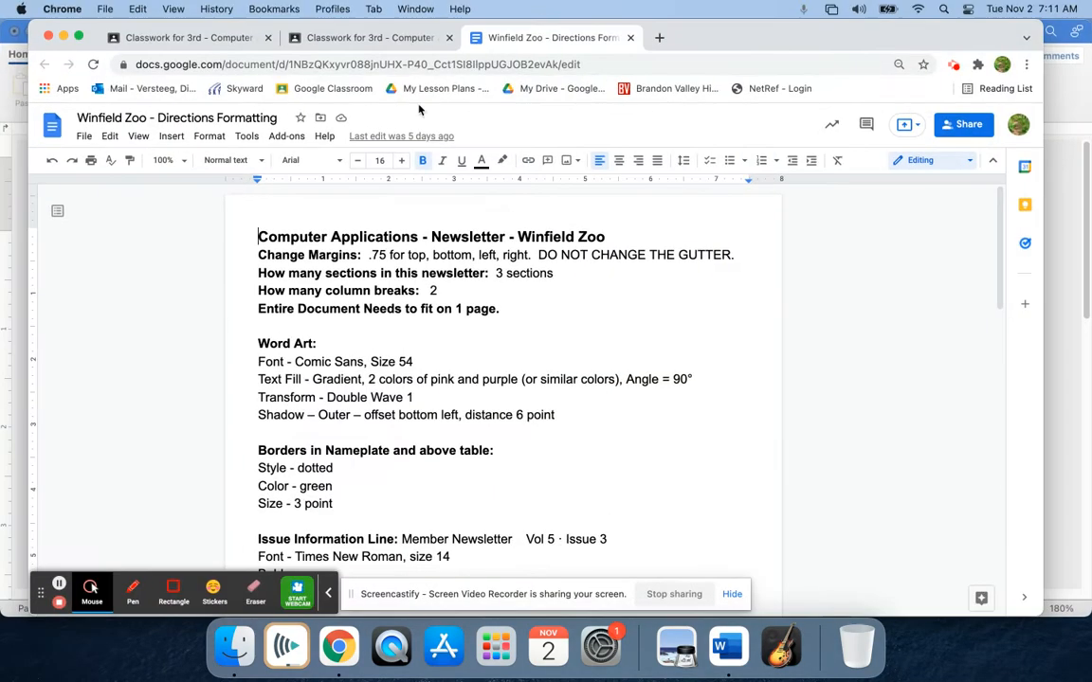
pyautogui.click(207, 37)
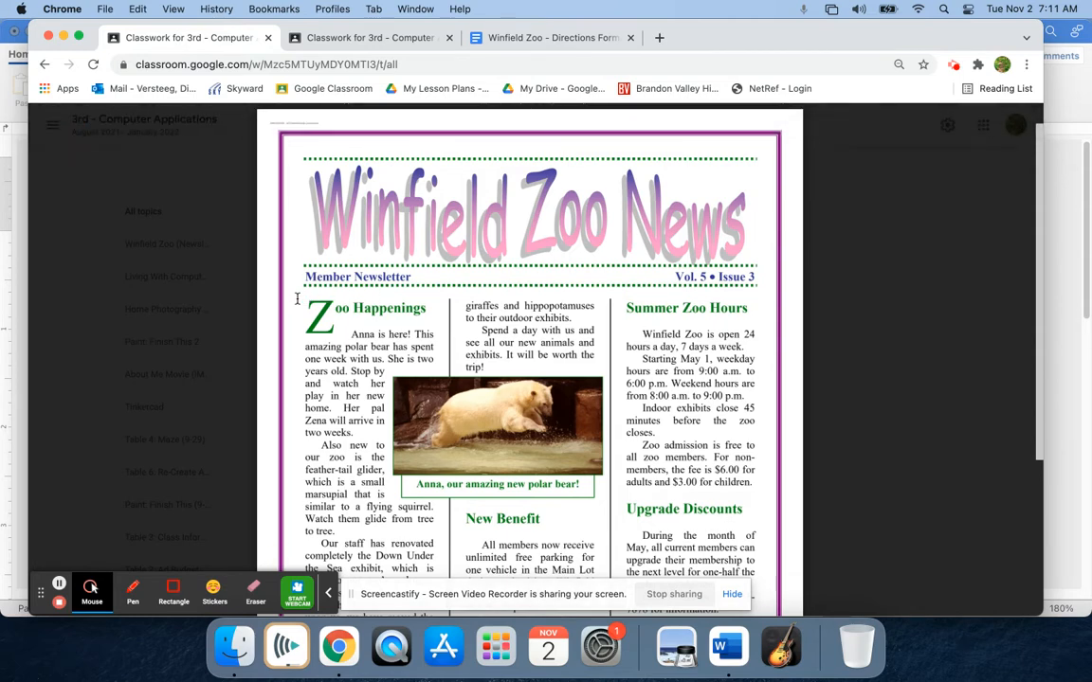
pyautogui.scroll(-5, 372, 297)
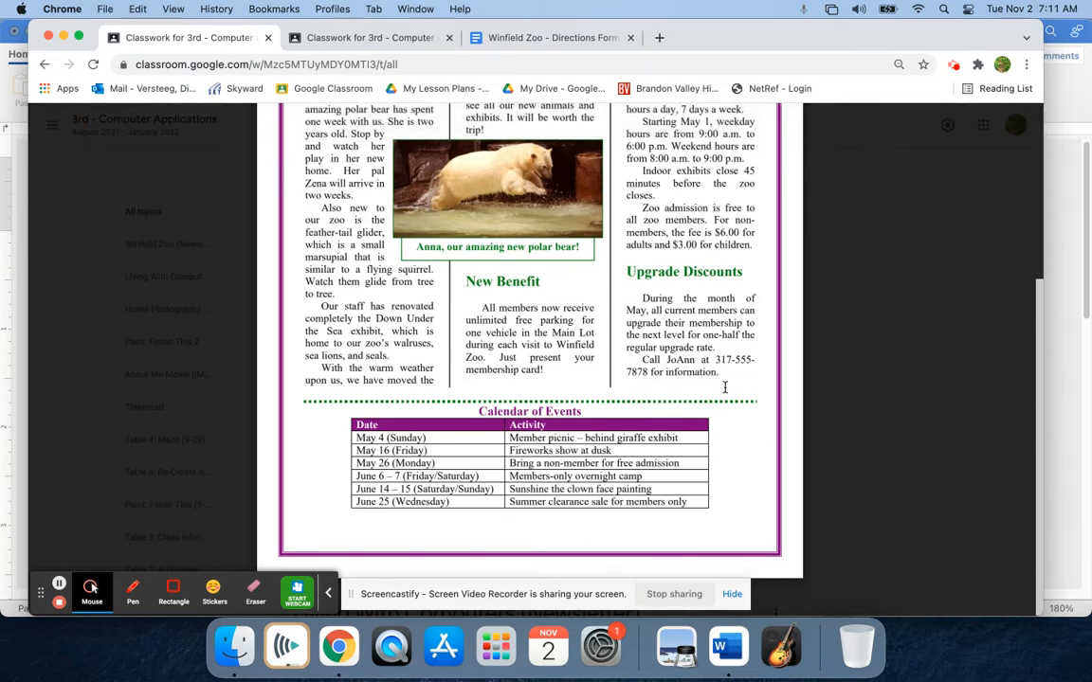
pyautogui.scroll(6, 722, 387)
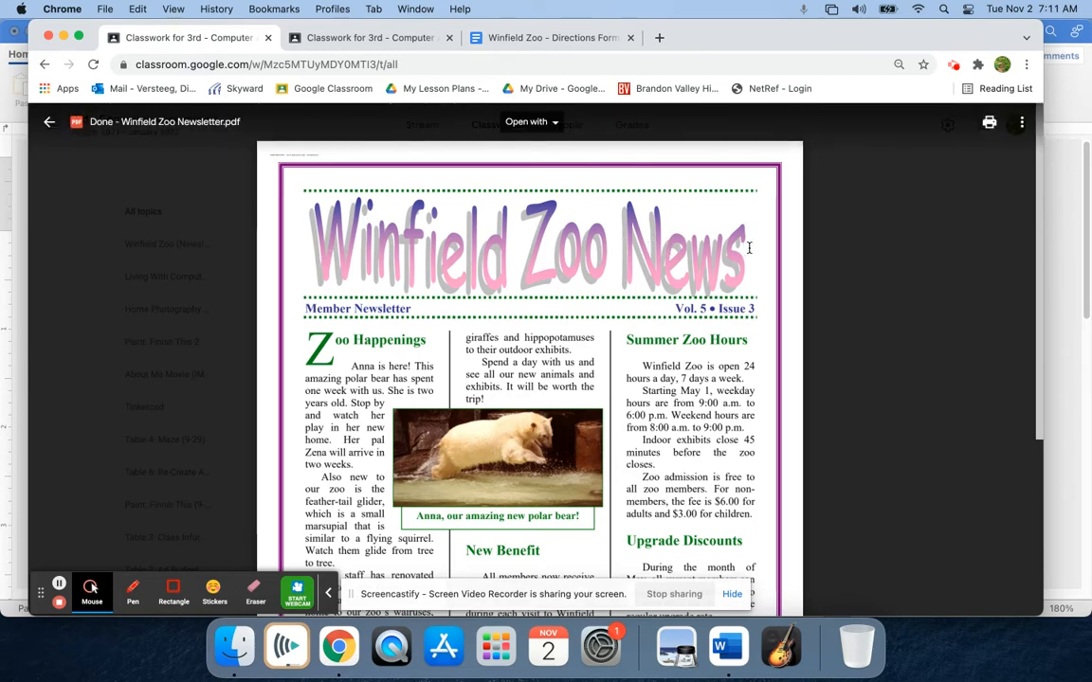
pyautogui.scroll(-3, 733, 246)
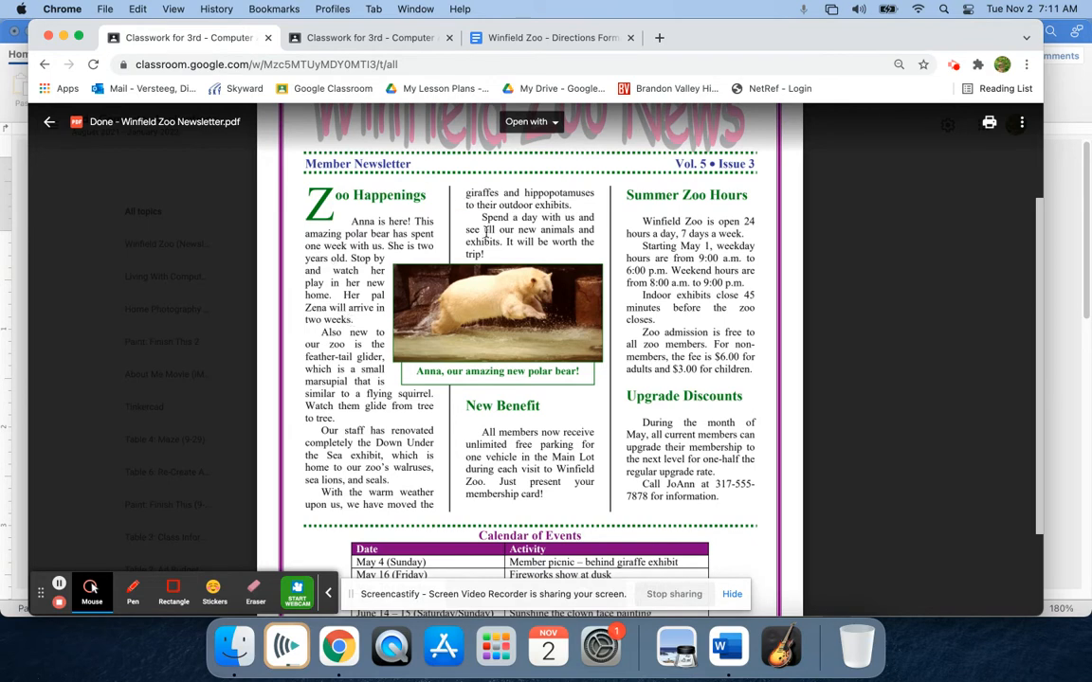
pyautogui.scroll(-3, 637, 257)
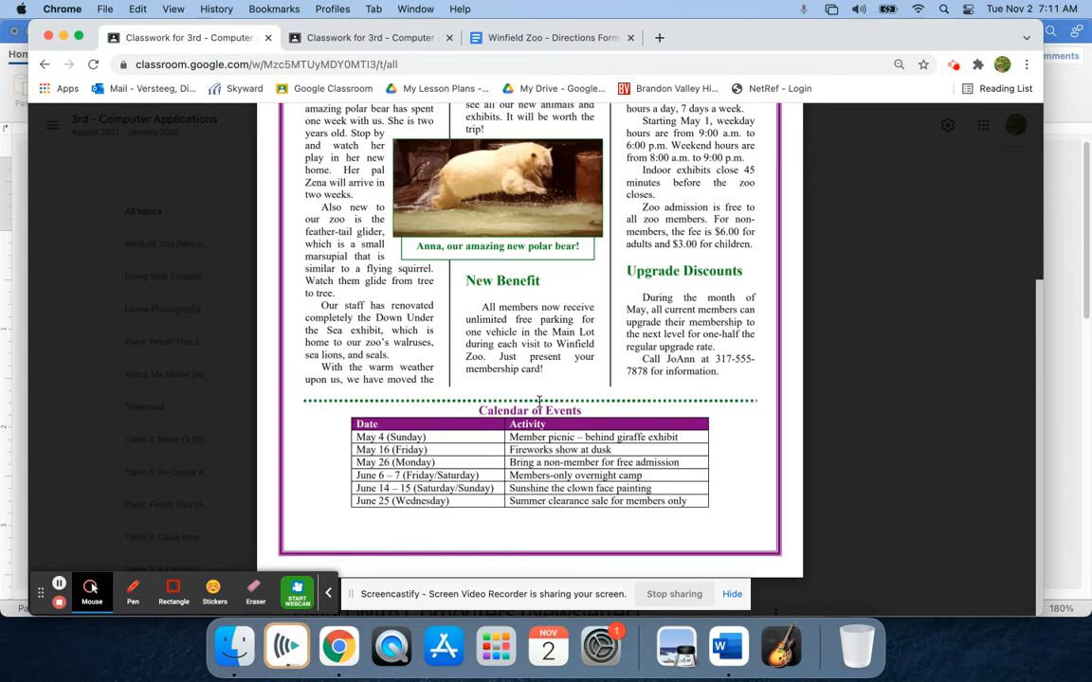
# - Return to the blank Word document and add two more empty paragraphs for the nameplate
pyautogui.hotkey('ctrl', 'Up')
pyautogui.click(635, 410)
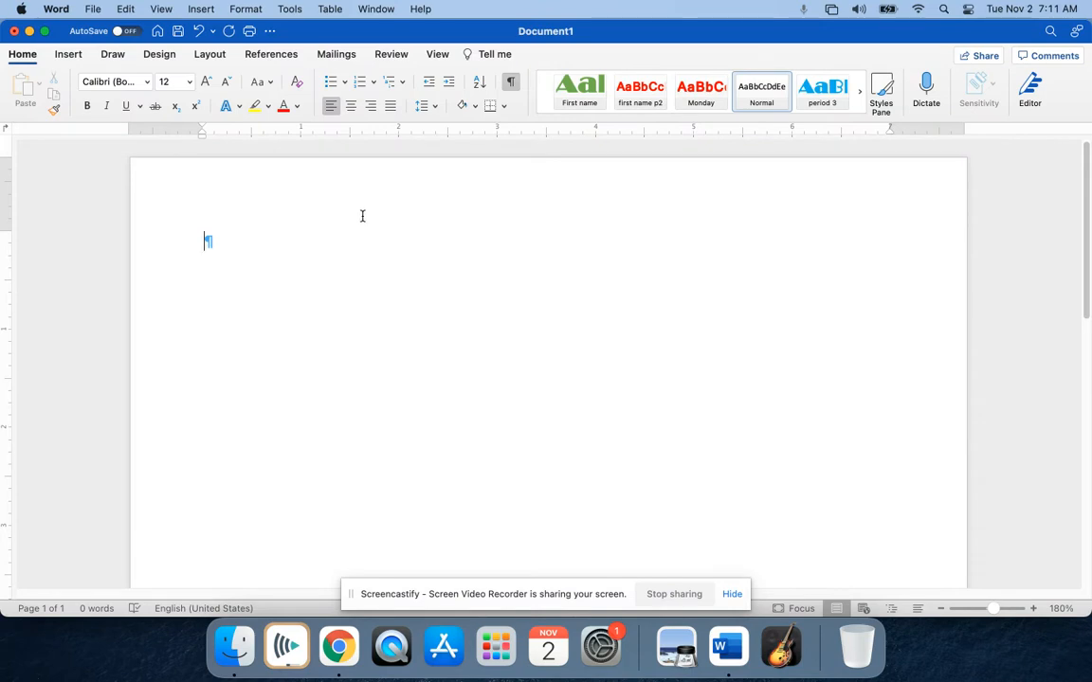
pyautogui.press('Return')
pyautogui.press('Return')
# - Check the nameplate layout and its dotted borders in the completed newsletter, ending back in the Word document
pyautogui.hotkey('ctrl', 'Up')
pyautogui.click(371, 214)
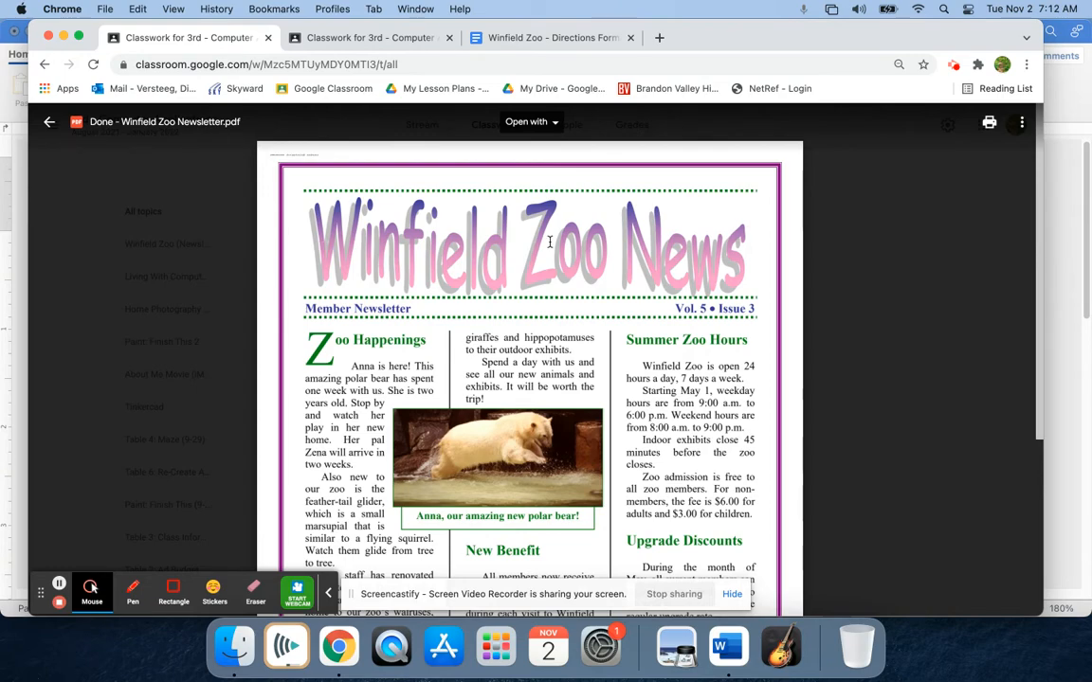
pyautogui.hotkey('ctrl', 'Up')
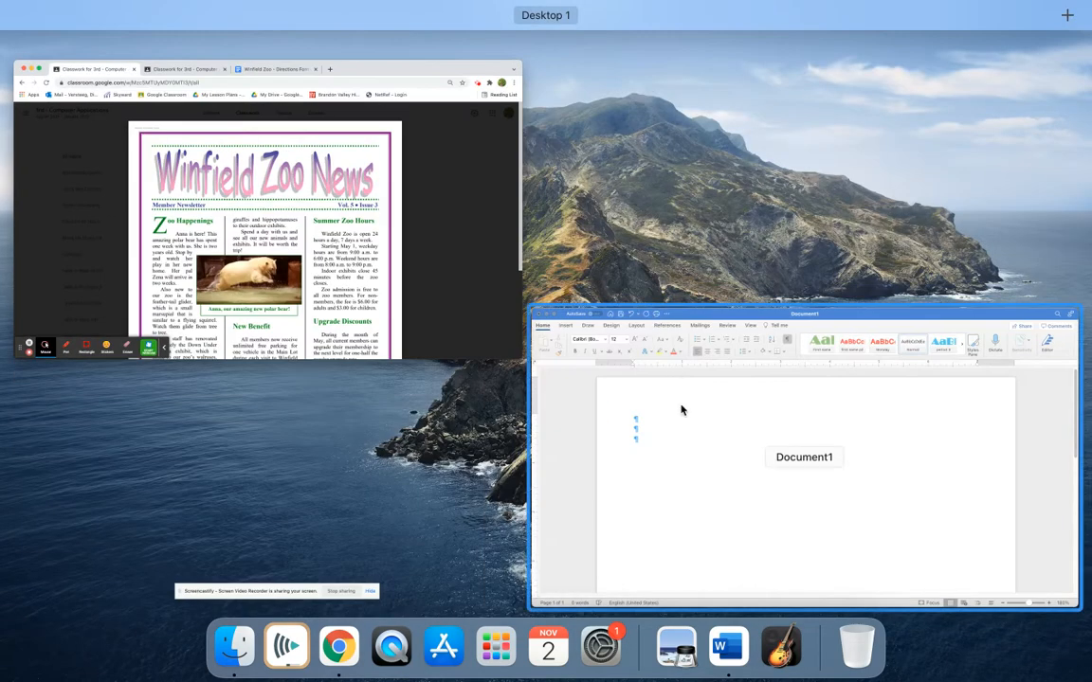
pyautogui.click(682, 409)
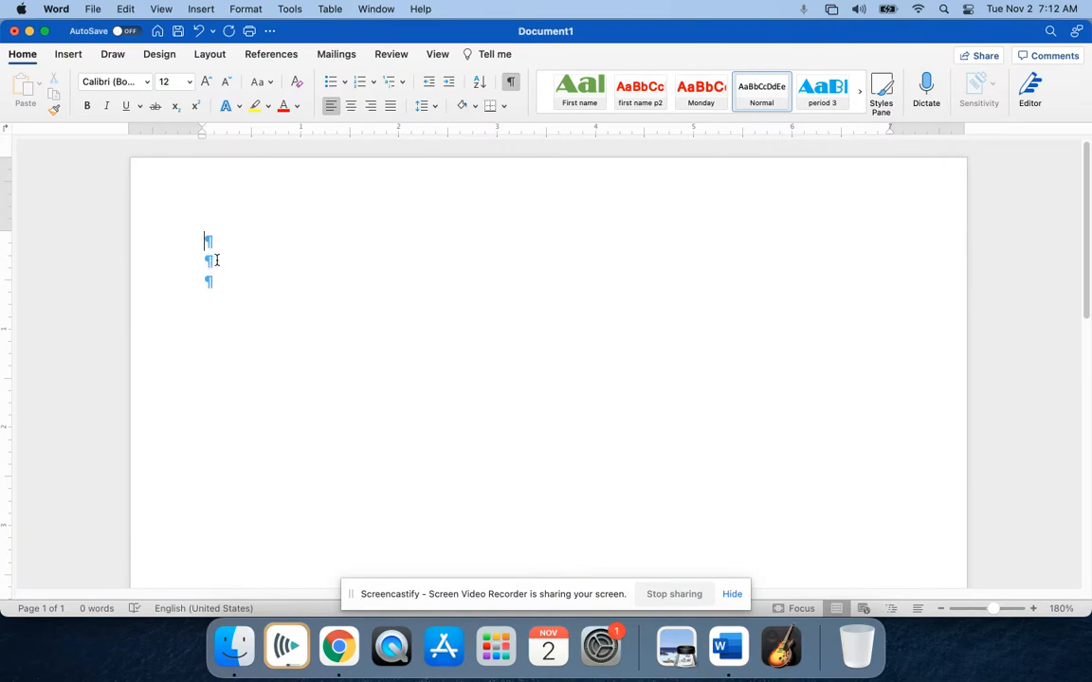
# - Try applying a top border to the first empty paragraph and entering text beneath it
pyautogui.click(504, 106)
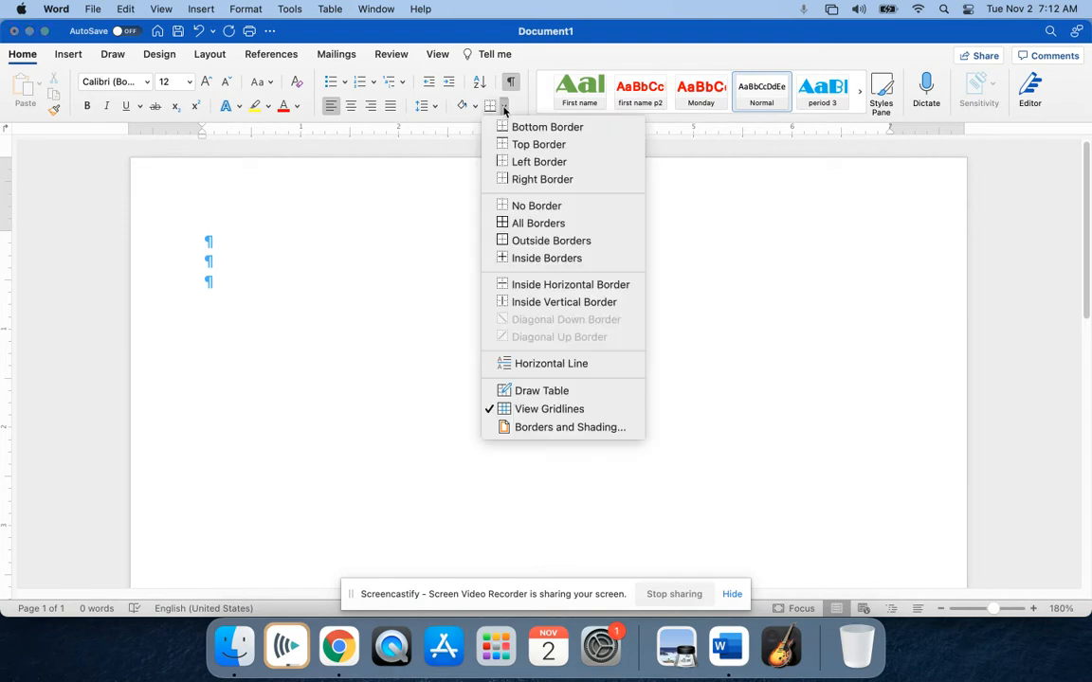
pyautogui.click(546, 143)
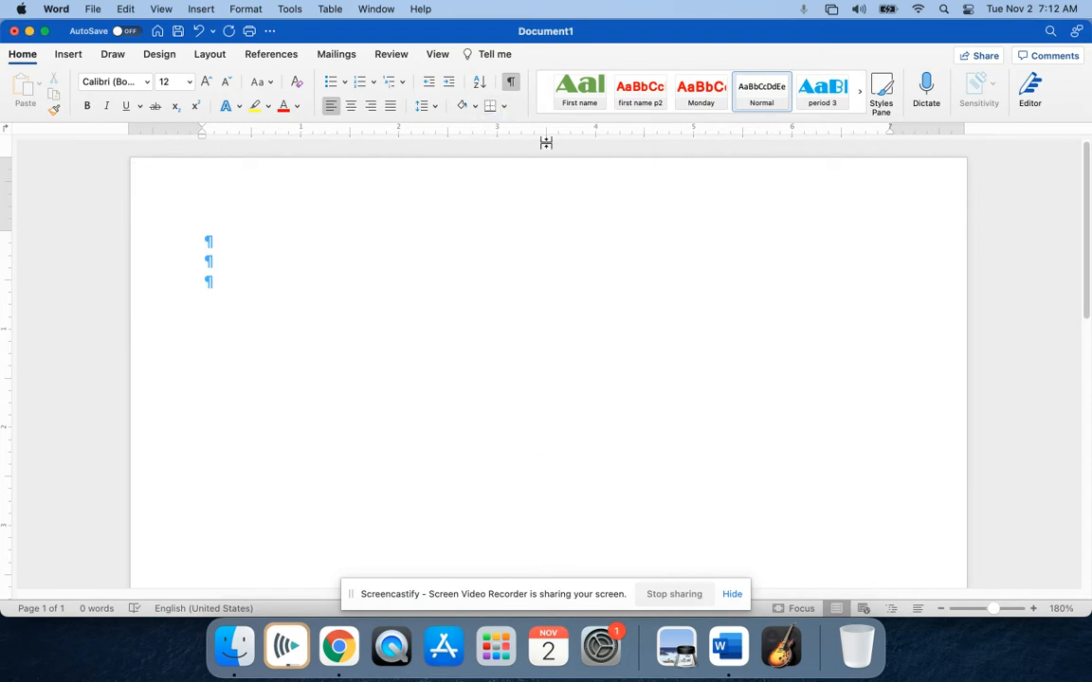
pyautogui.write('winfid')
pyautogui.press('BackSpace')
pyautogui.press('BackSpace')
pyautogui.press('BackSpace')
pyautogui.press('BackSpace')
pyautogui.press('BackSpace')
pyautogui.press('BackSpace')
pyautogui.write('W')
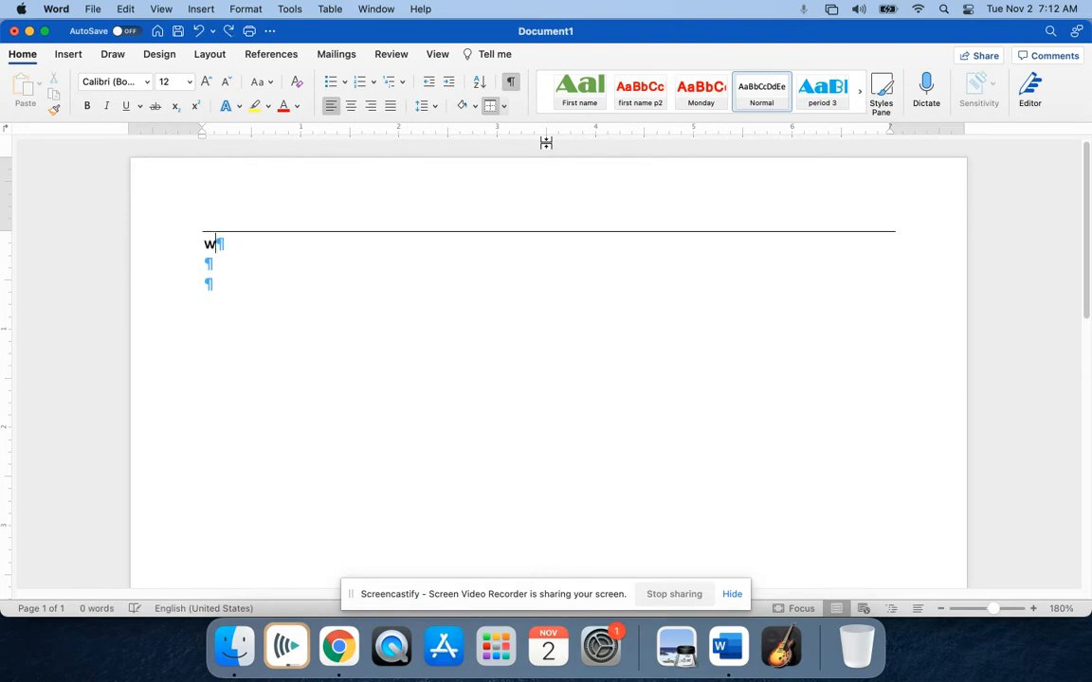
pyautogui.write('infid')
pyautogui.hotkey('alt', 'BackSpace')
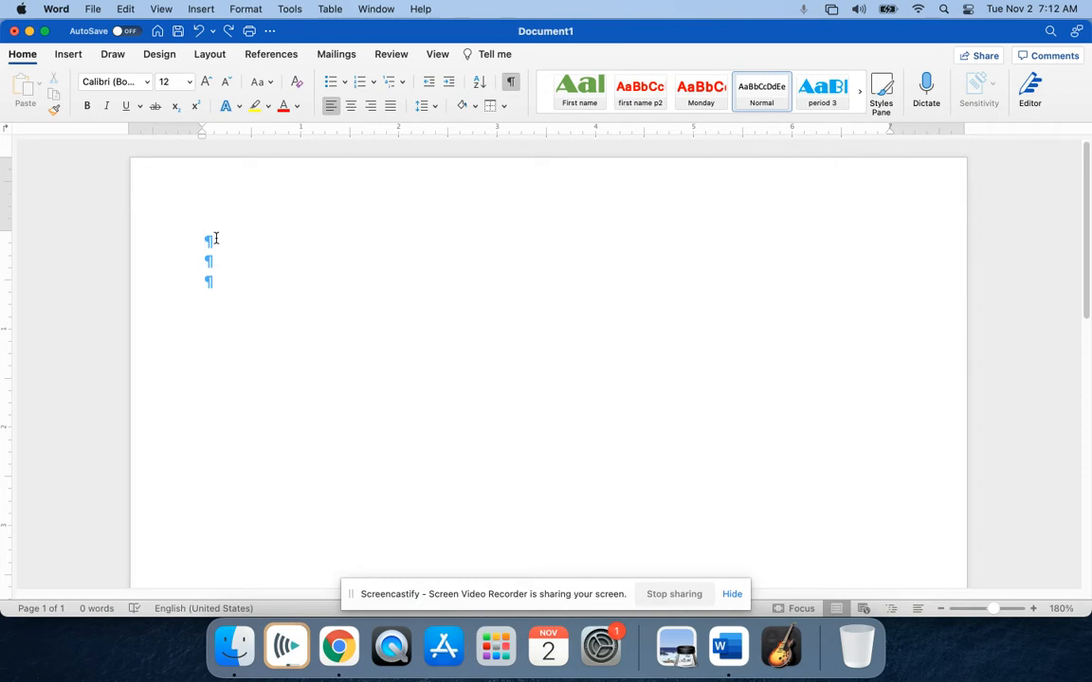
# - Check the nameplate in the completed newsletter and its border specifications in the formatting directions in Chrome, ending back in the Word document
pyautogui.click(504, 106)
pyautogui.click(505, 110)
pyautogui.hotkey('ctrl', 'Up')
pyautogui.click(428, 315)
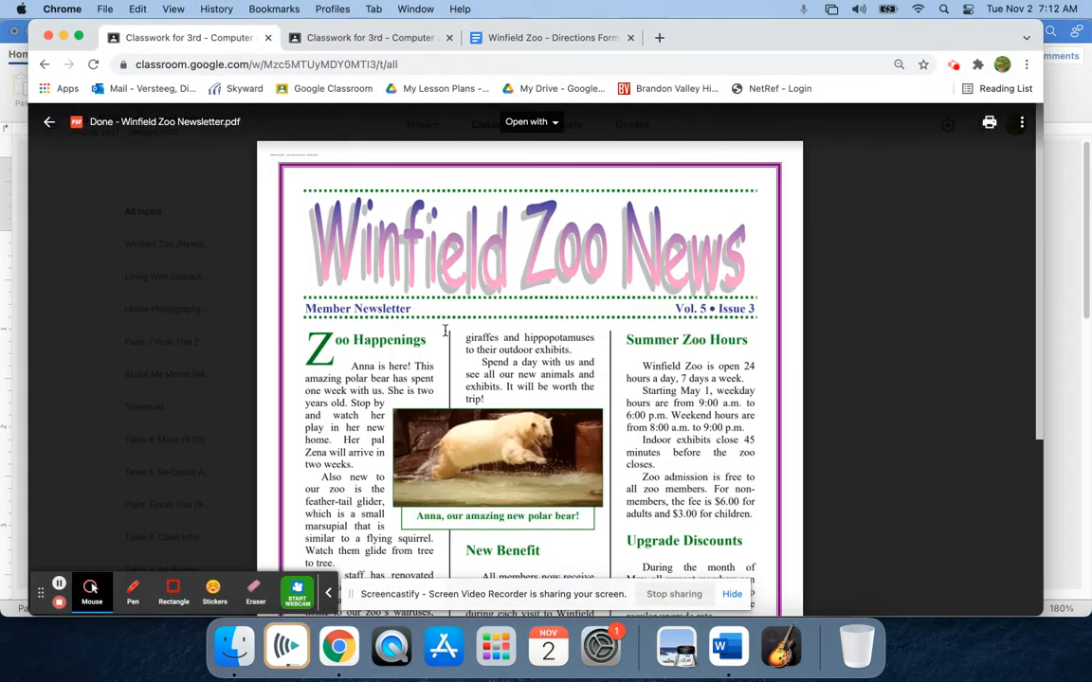
pyautogui.hotkey('ctrl', 'Up')
pyautogui.click(622, 444)
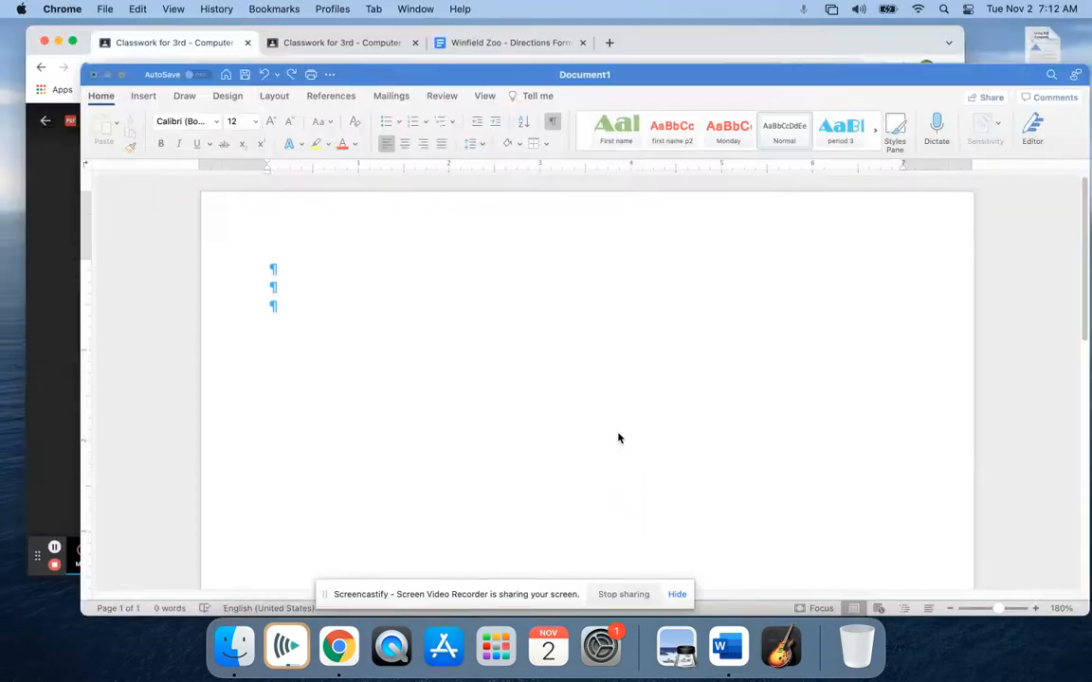
pyautogui.hotkey('ctrl', 'Up')
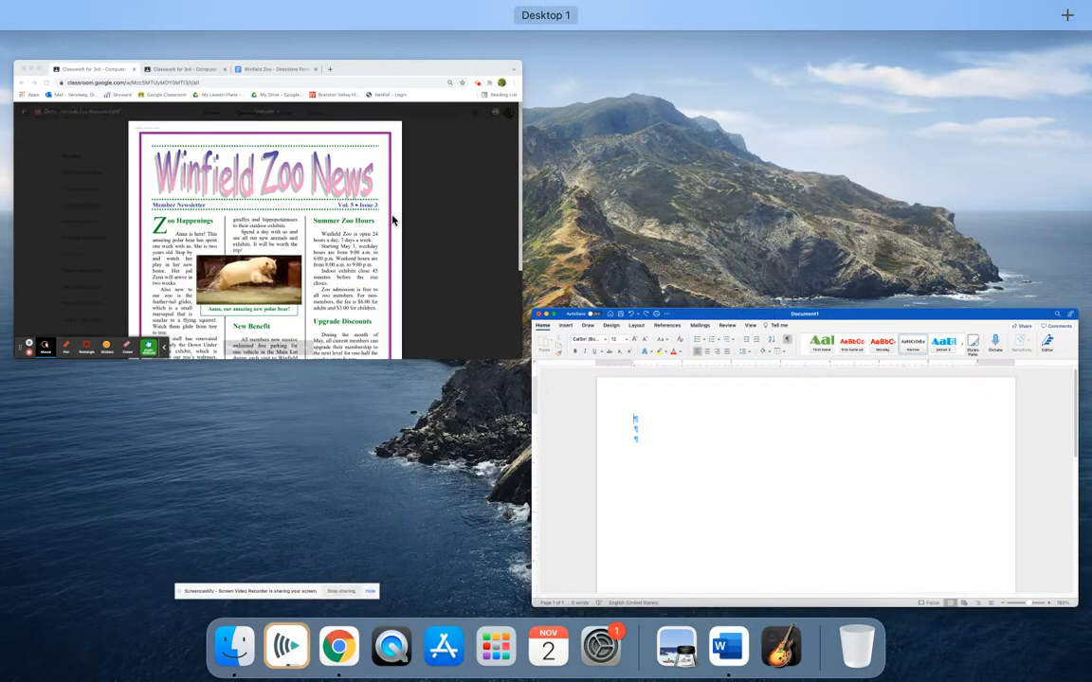
pyautogui.click(370, 220)
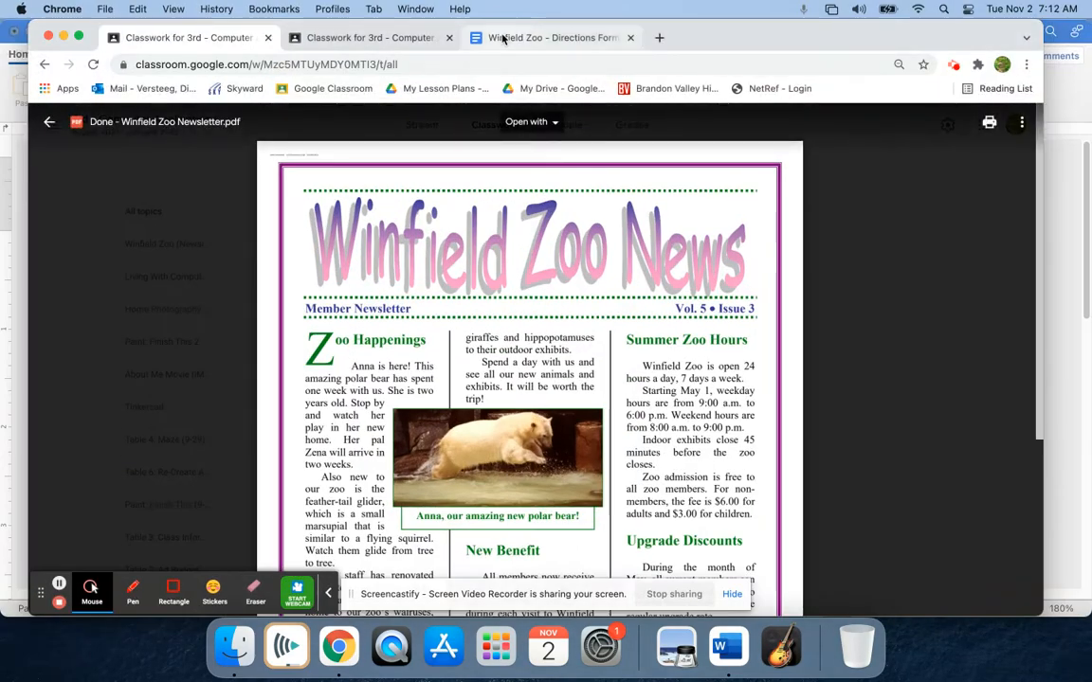
pyautogui.click(531, 38)
pyautogui.scroll(-3, 442, 459)
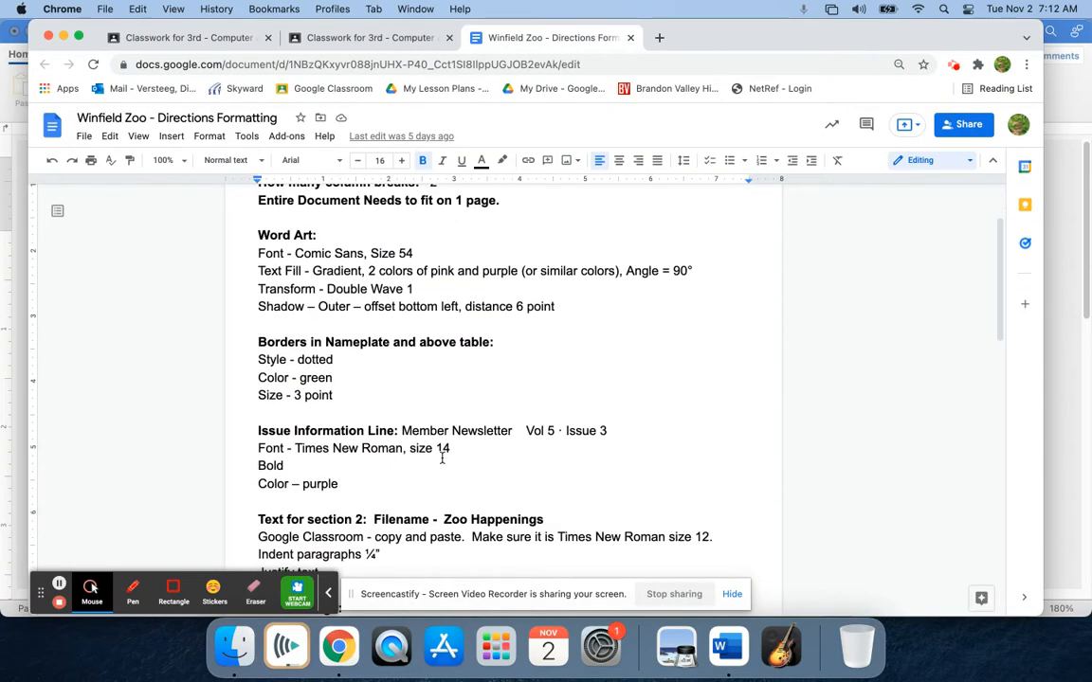
pyautogui.hotkey('ctrl', 'Up')
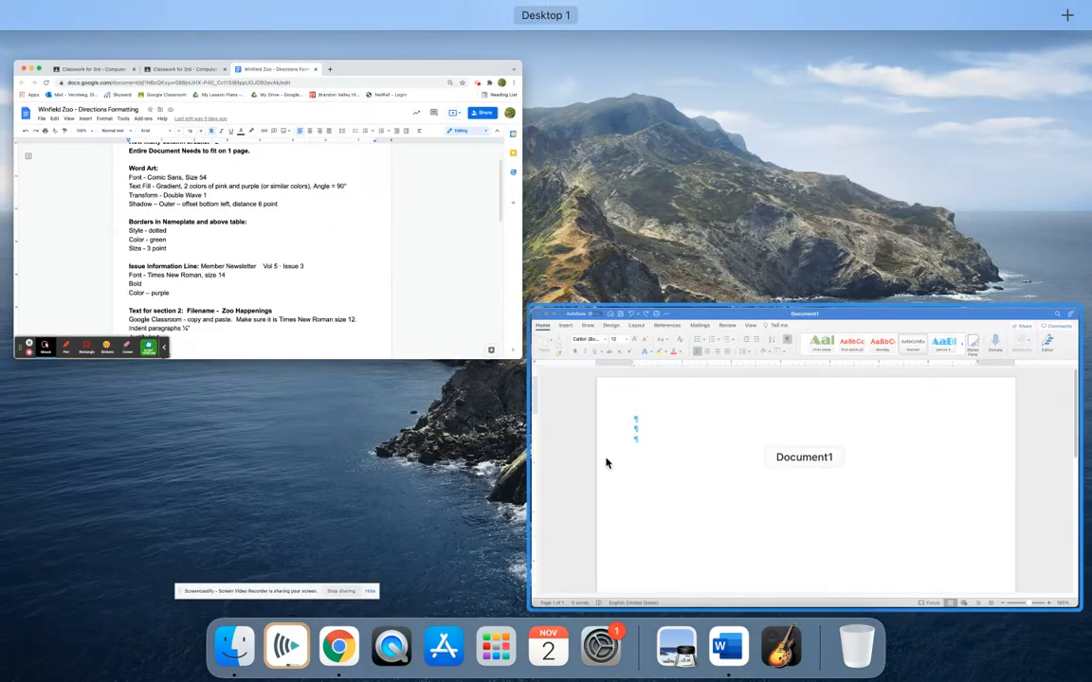
pyautogui.click(605, 460)
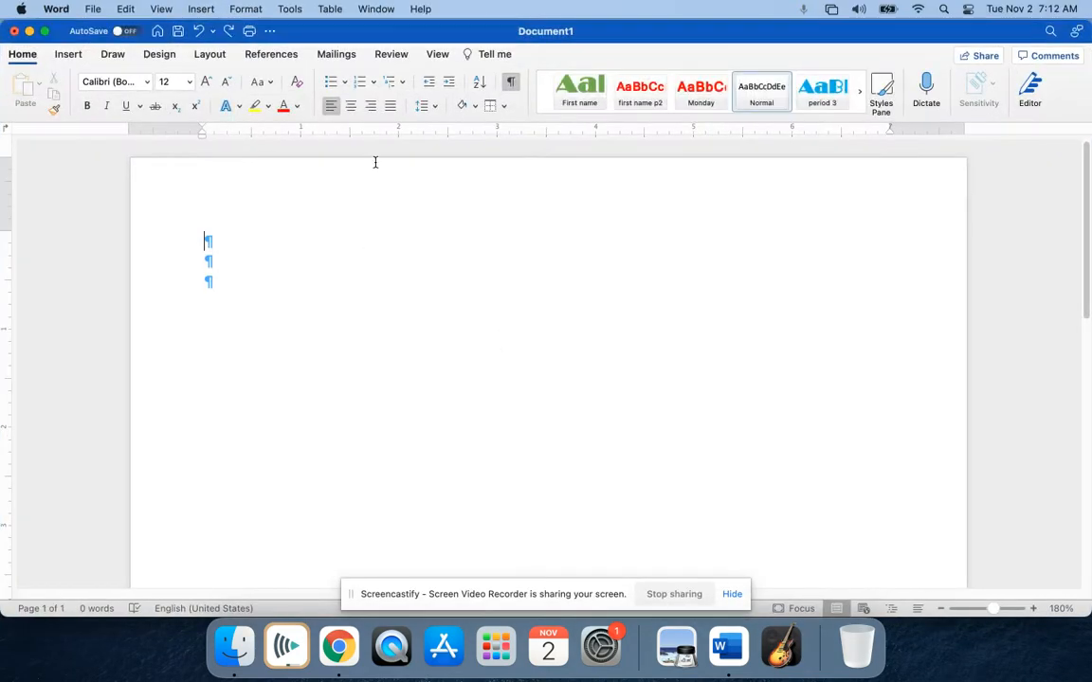
# - In Borders and Shading for the first empty paragraph, choose the dotted line style in dark green with a 3 pt width
pyautogui.click(503, 105)
pyautogui.click(570, 427)
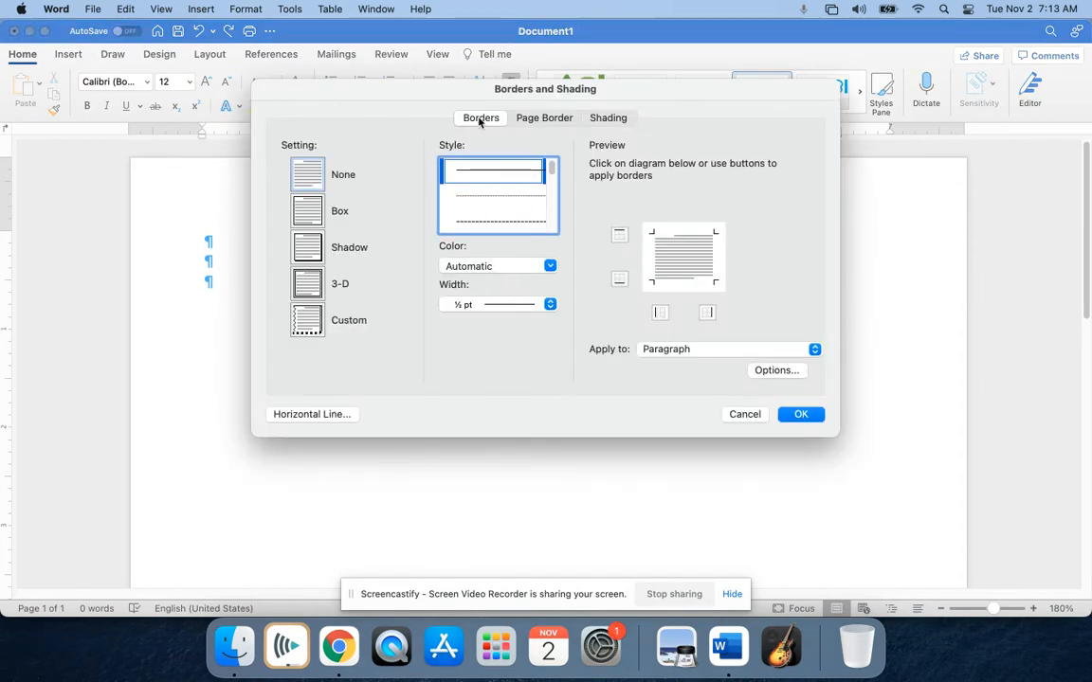
pyautogui.click(304, 208)
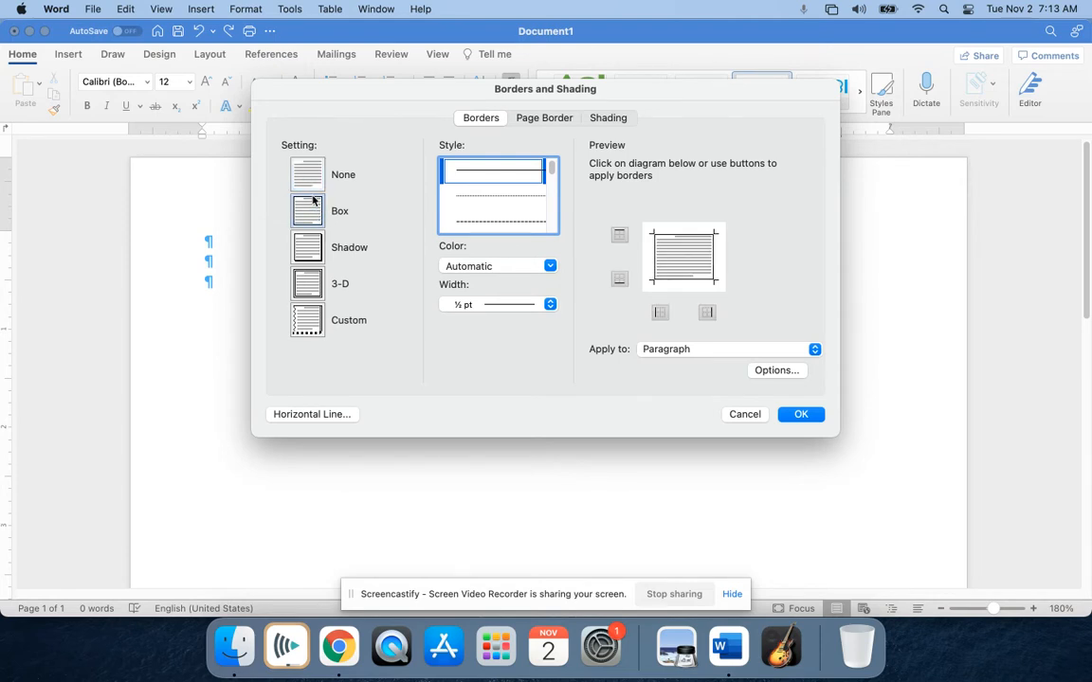
pyautogui.click(305, 178)
pyautogui.click(303, 206)
pyautogui.click(306, 175)
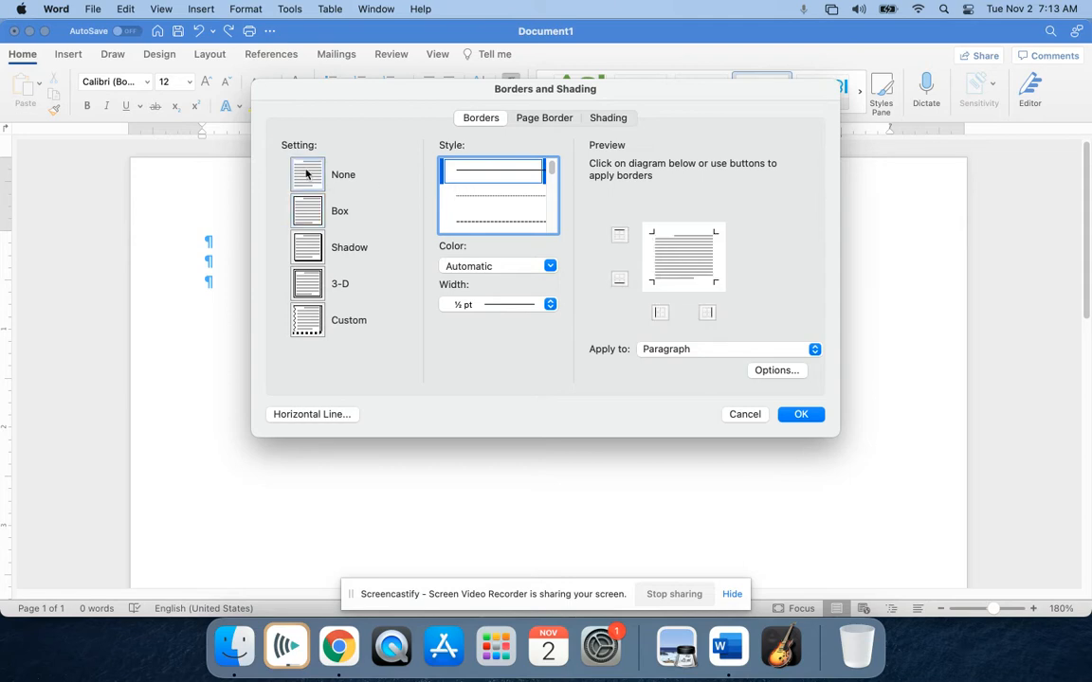
pyautogui.click(509, 202)
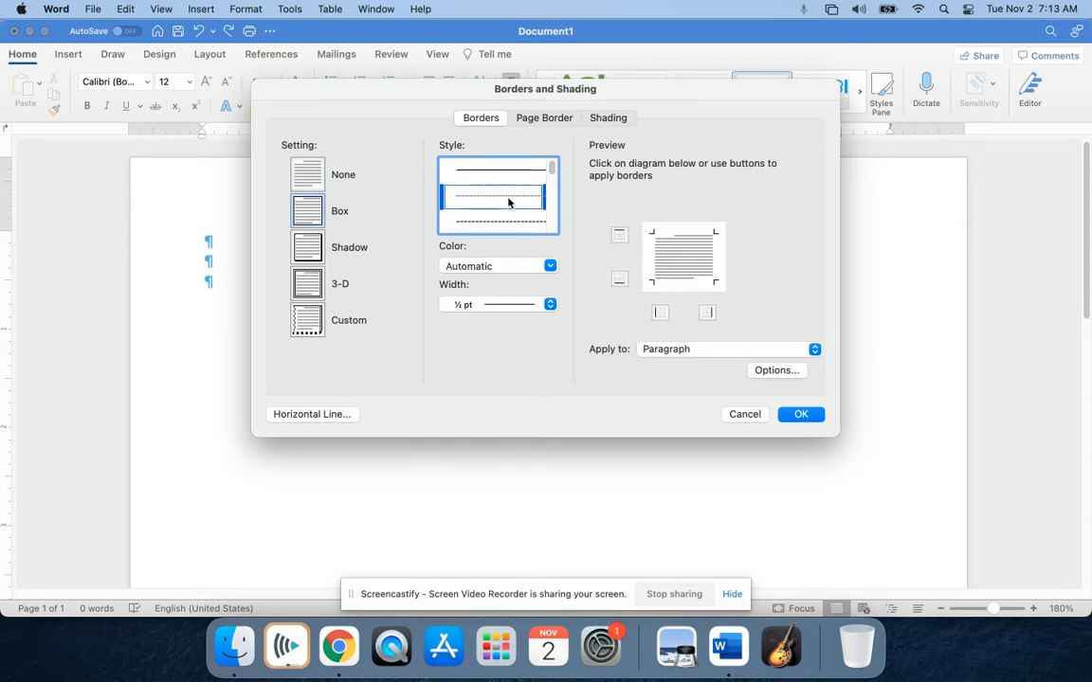
pyautogui.click(548, 268)
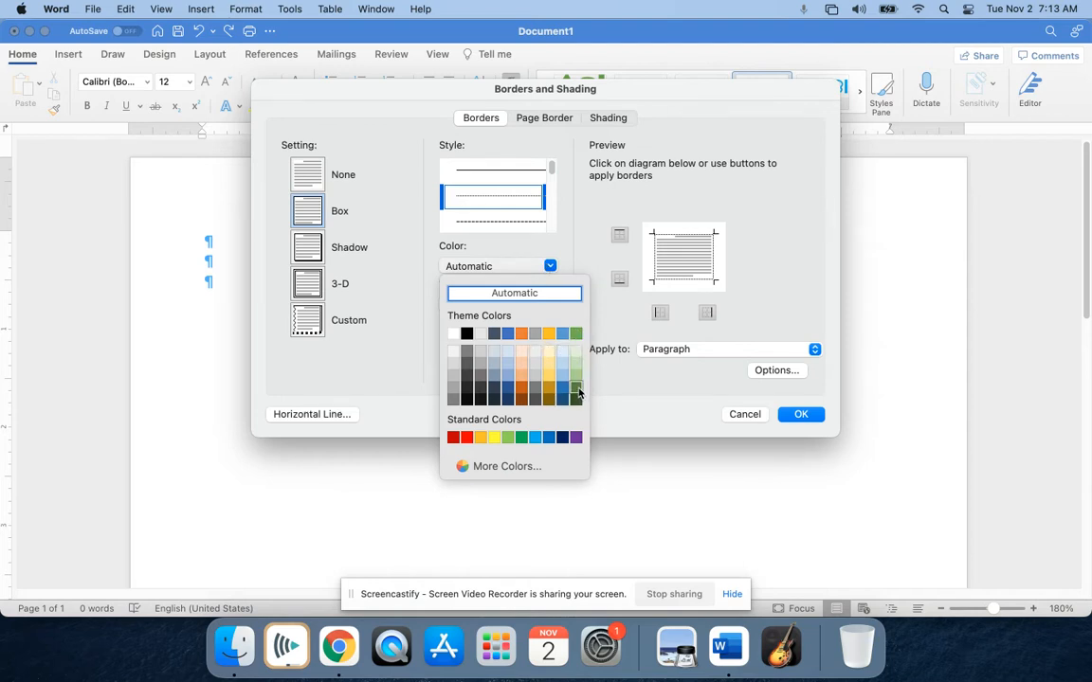
pyautogui.click(576, 392)
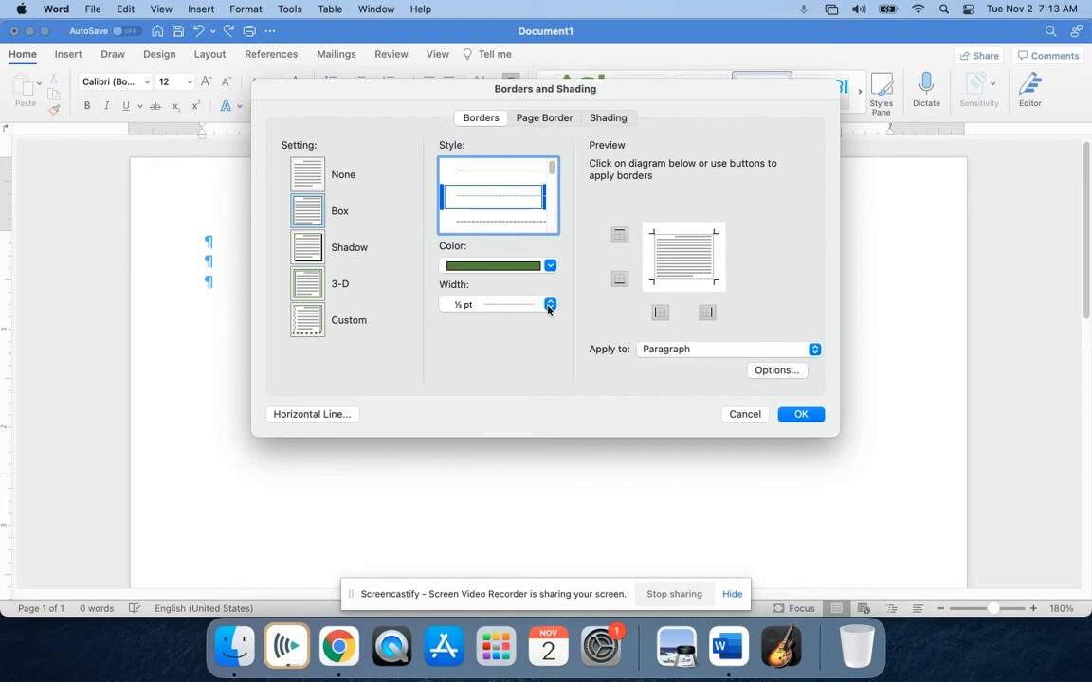
pyautogui.click(550, 304)
pyautogui.click(505, 368)
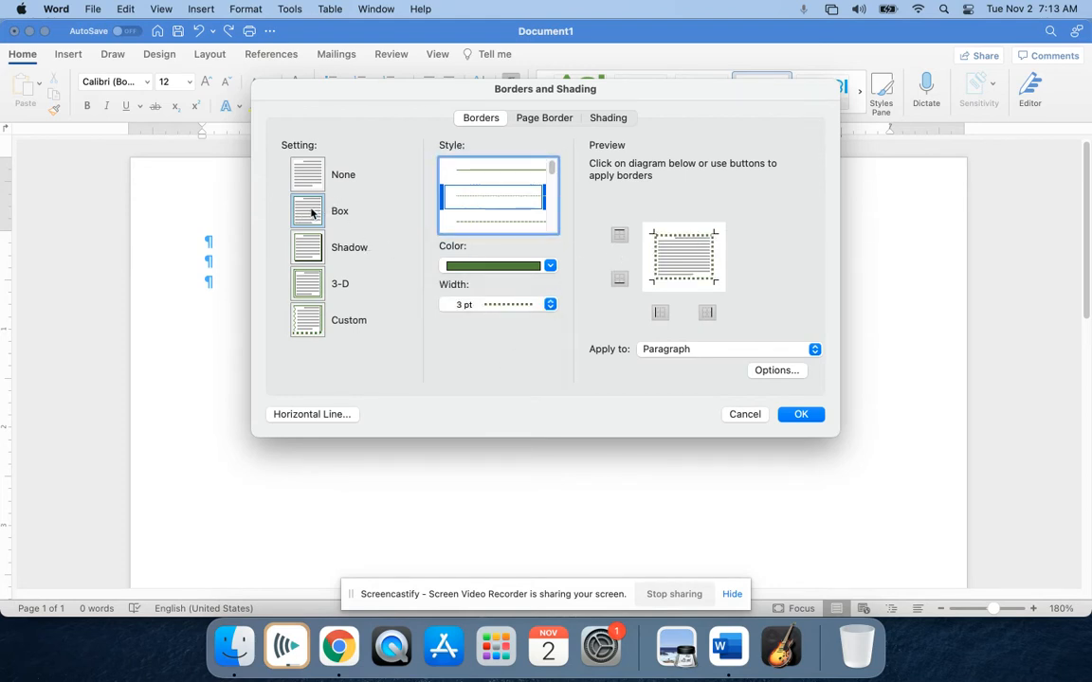
# - Clear the other paragraph borders and apply the dotted line only along the top edge of the first paragraph
pyautogui.click(656, 256)
pyautogui.click(700, 279)
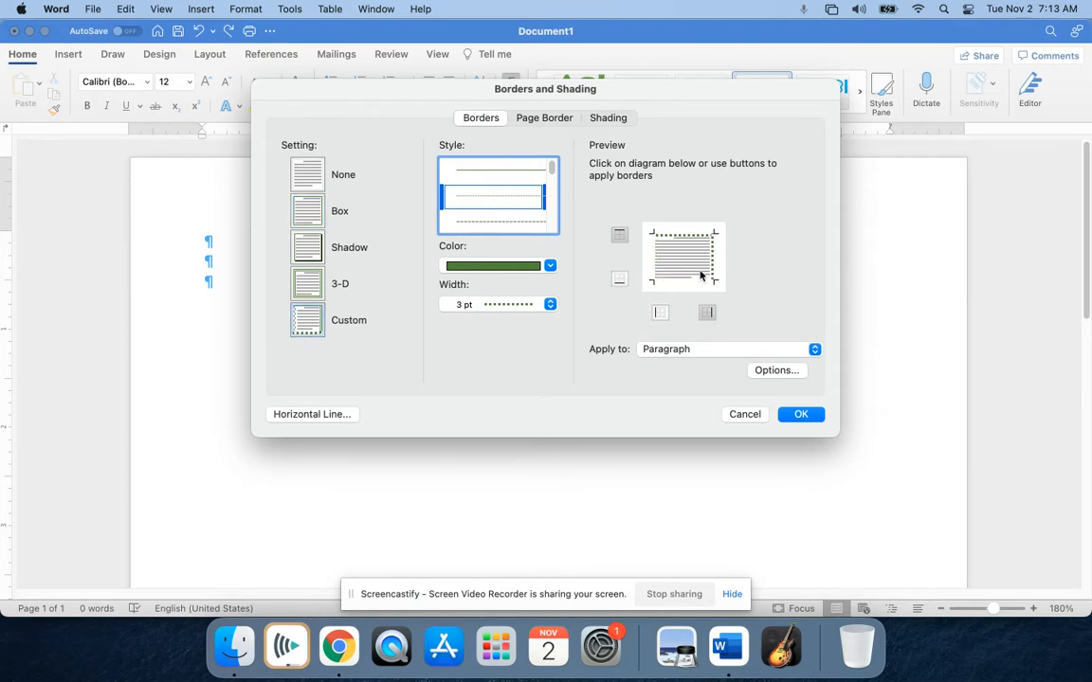
pyautogui.click(713, 265)
pyautogui.click(306, 177)
pyautogui.click(669, 235)
pyautogui.click(800, 416)
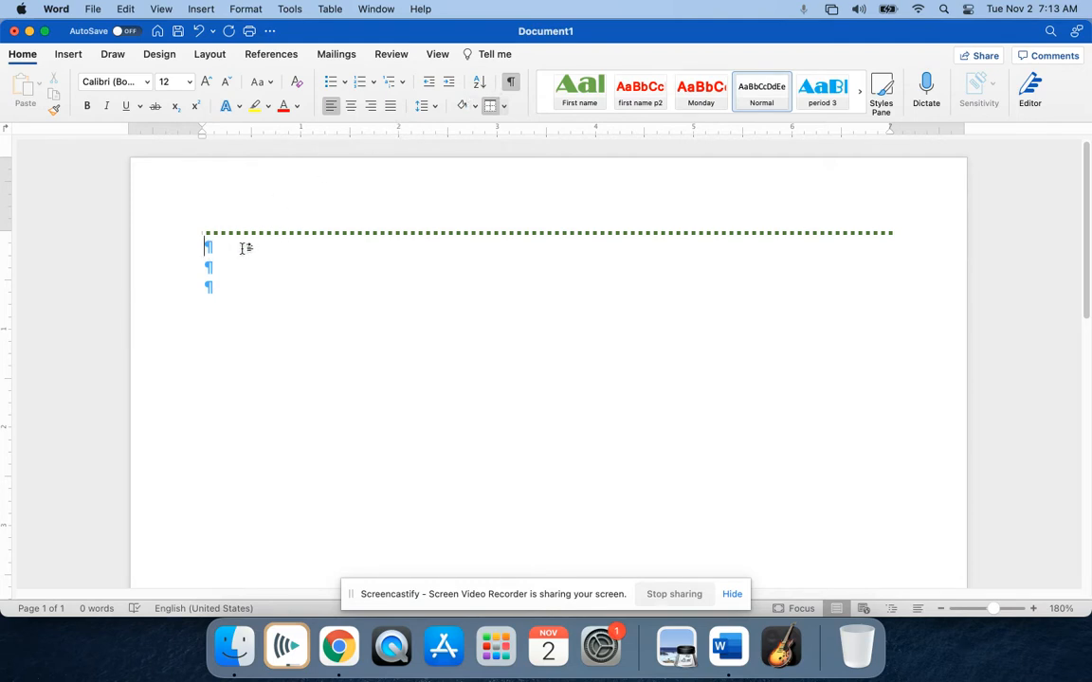
# - Enter the title "Winfield Zoo News" in the second paragraph, leaving the bordered first paragraph empty
pyautogui.write('W')
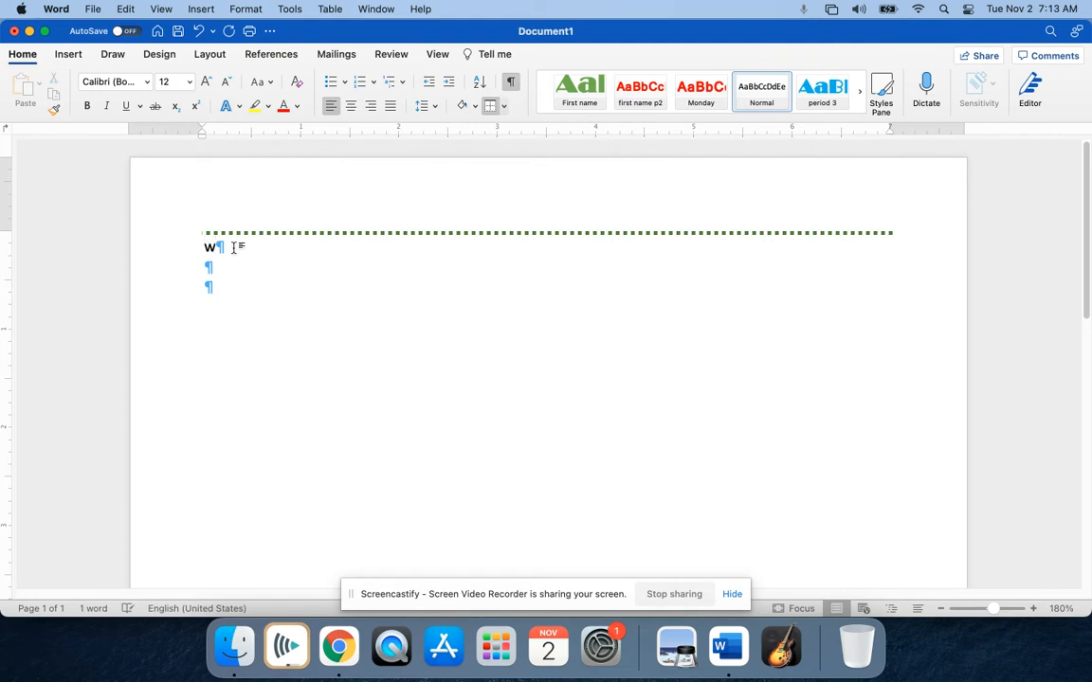
pyautogui.press('BackSpace')
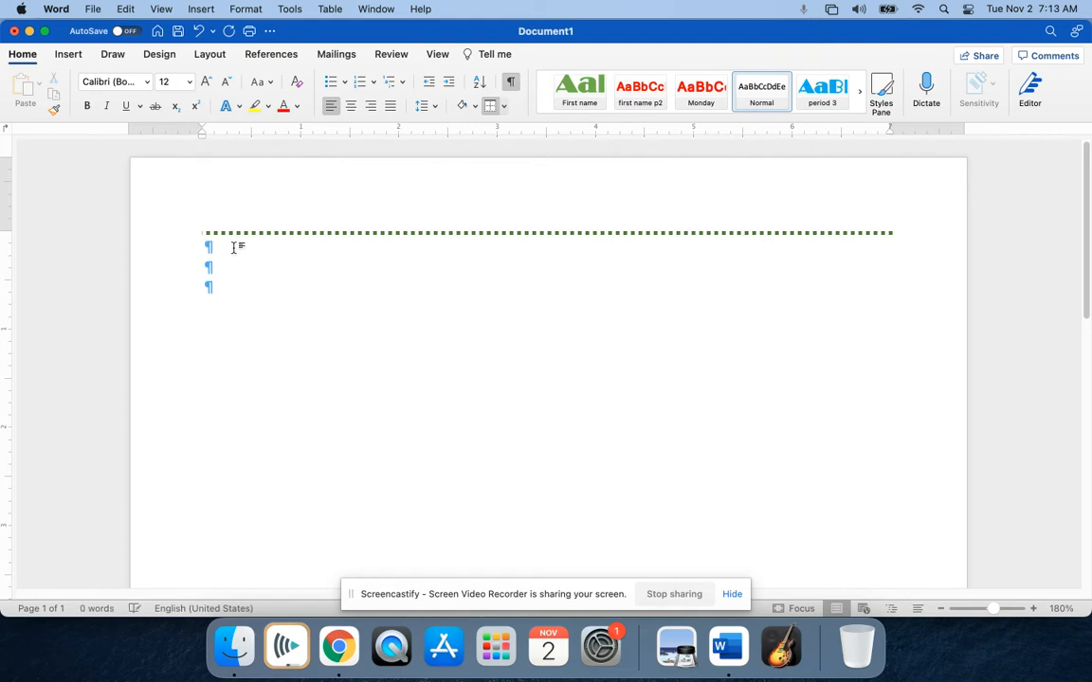
pyautogui.press('Down')
pyautogui.write('Winfield Z')
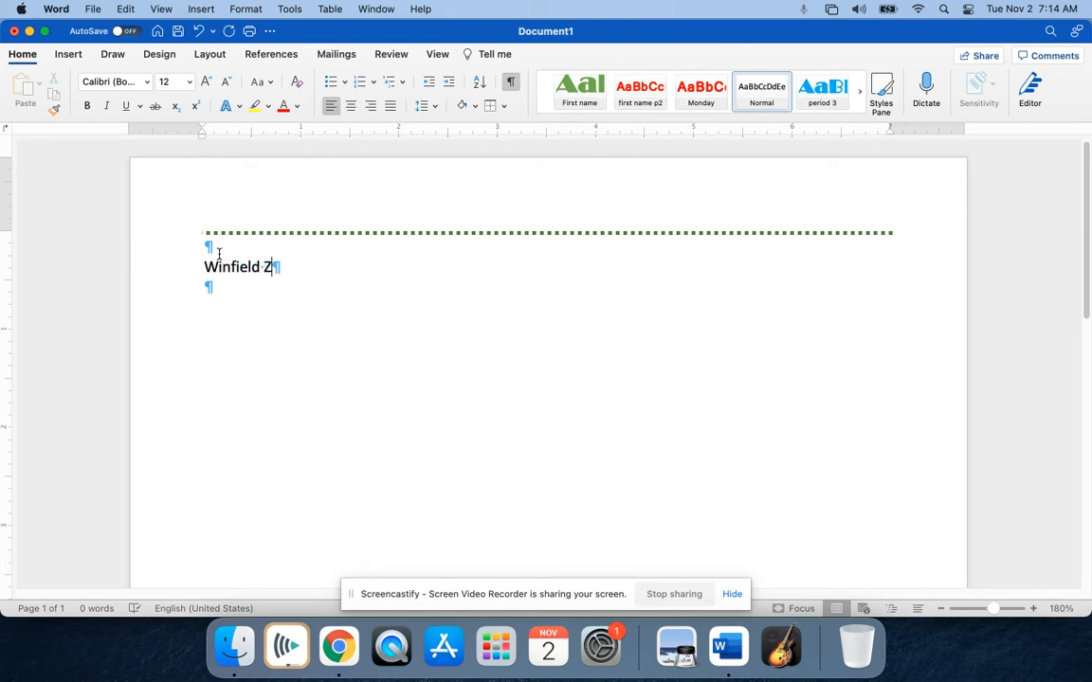
pyautogui.write('oo News')
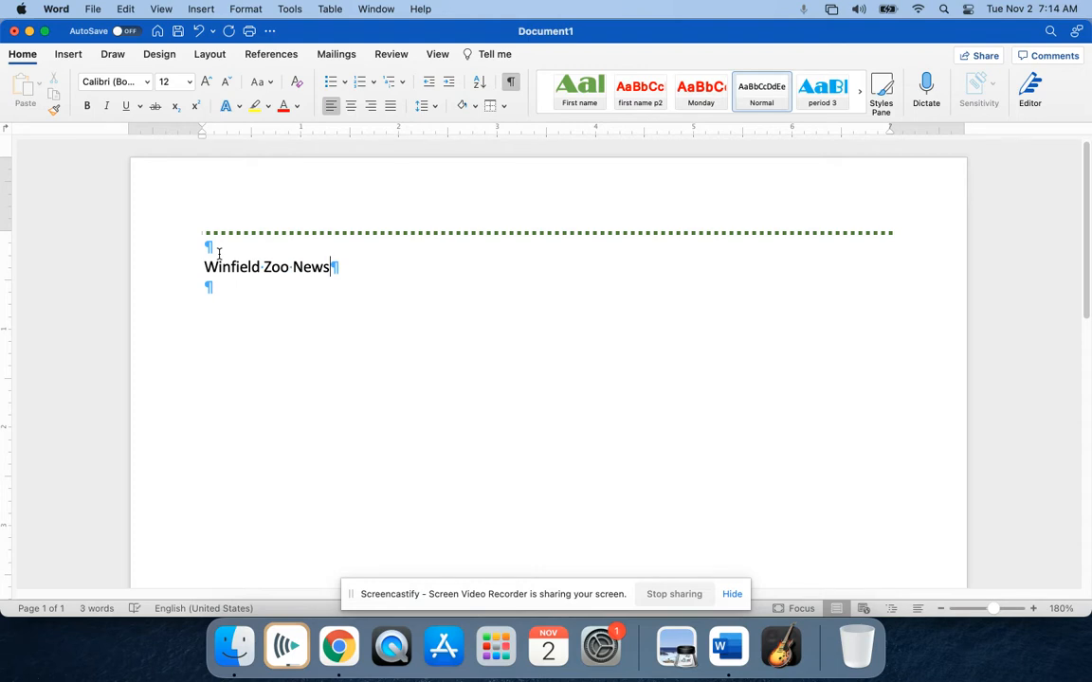
# - Save the document to the Desktop as a Word Document (.docx) named Winfield Zoo News
pyautogui.click(93, 10)
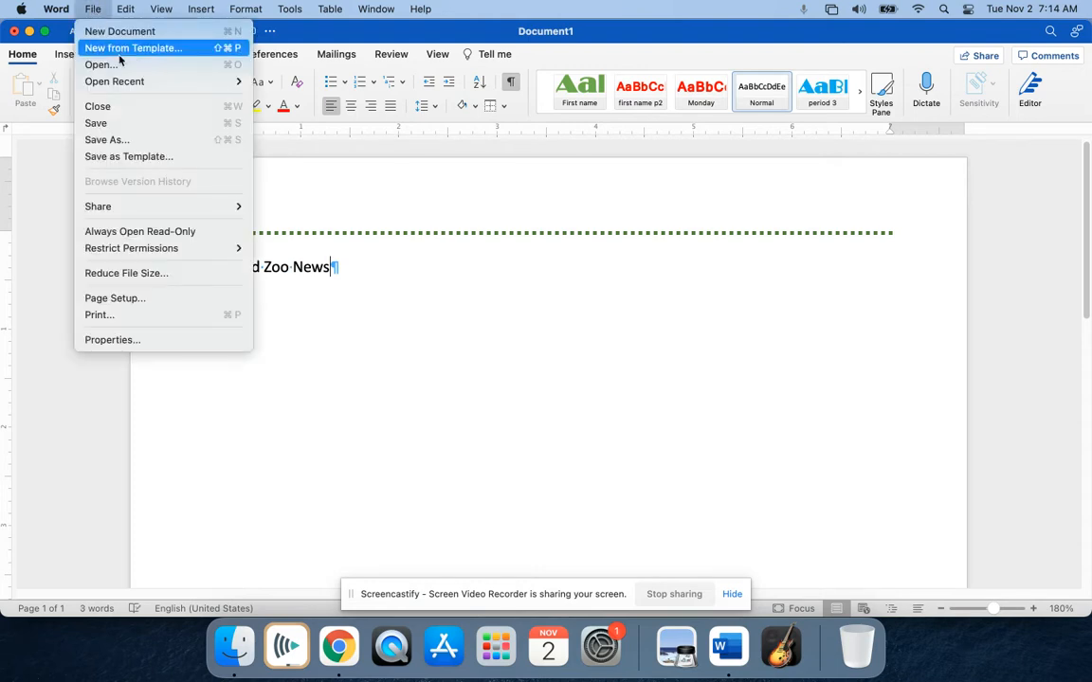
pyautogui.click(141, 144)
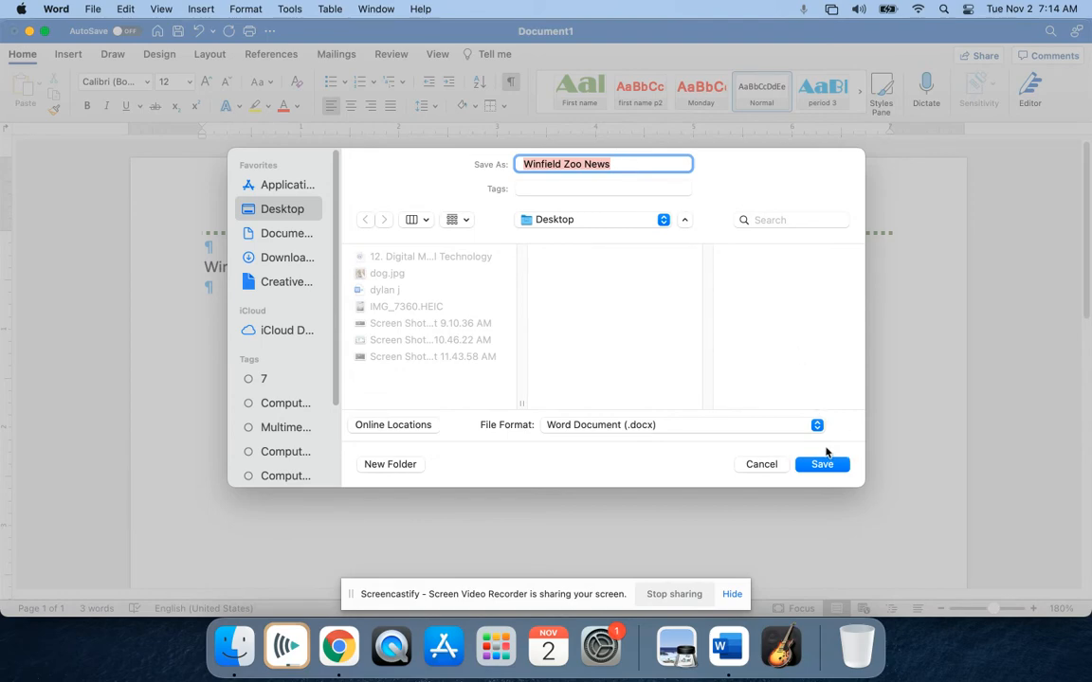
pyautogui.click(822, 464)
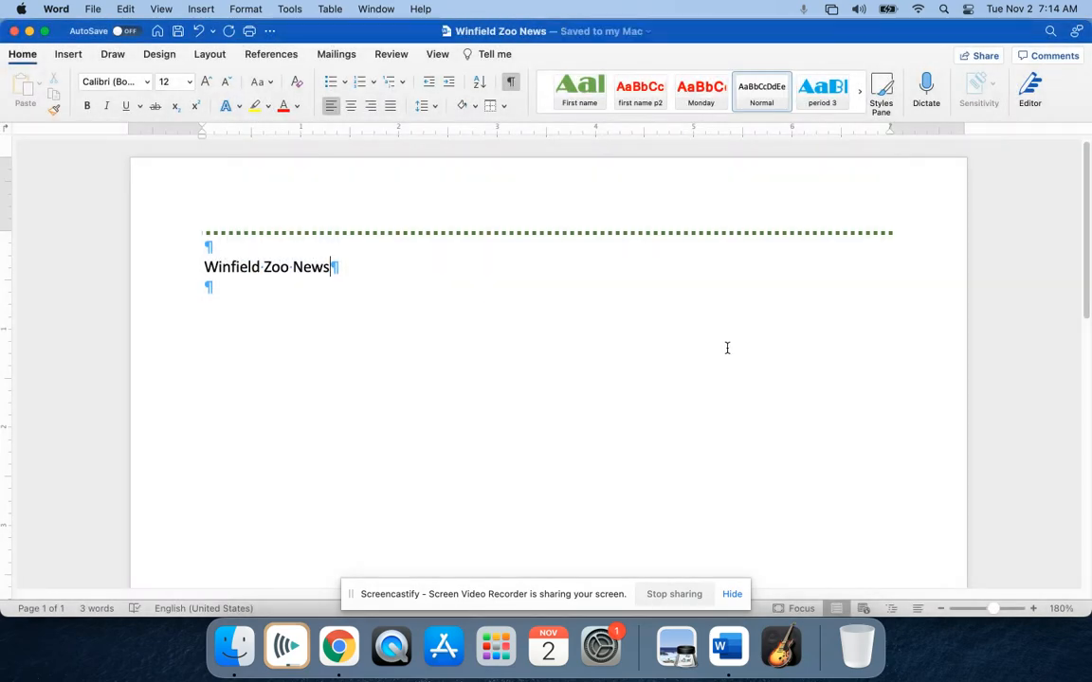
# - Compare the newsletter's title with the Word Art specifications in the formatting directions in Chrome, ending back in the Word document
pyautogui.hotkey('ctrl', 'Up')
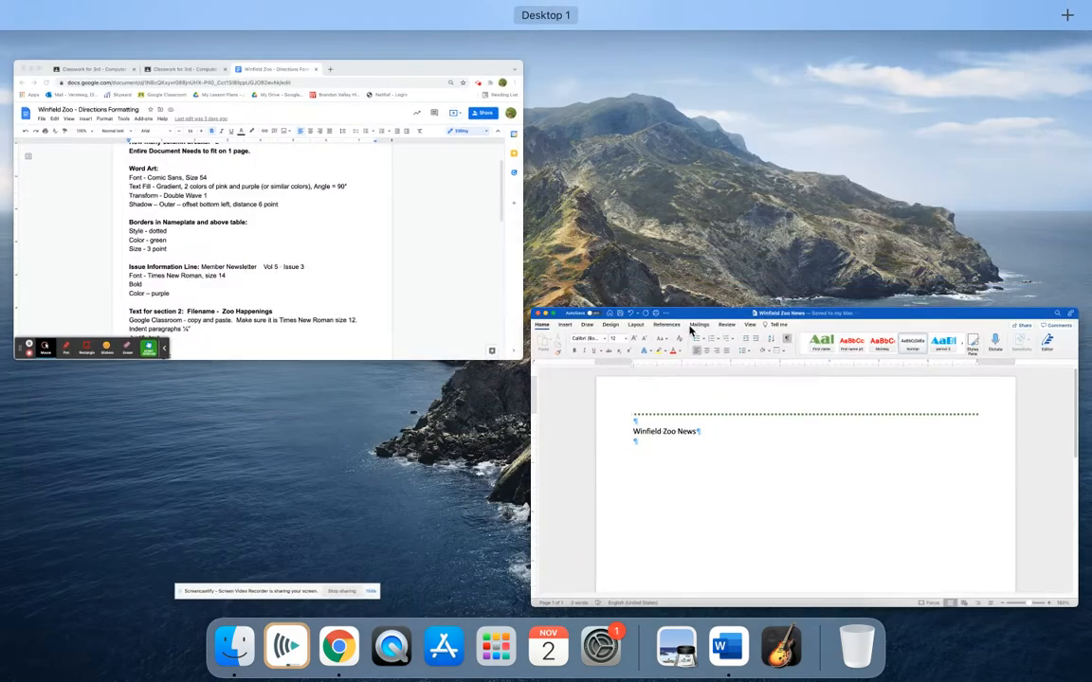
pyautogui.click(485, 240)
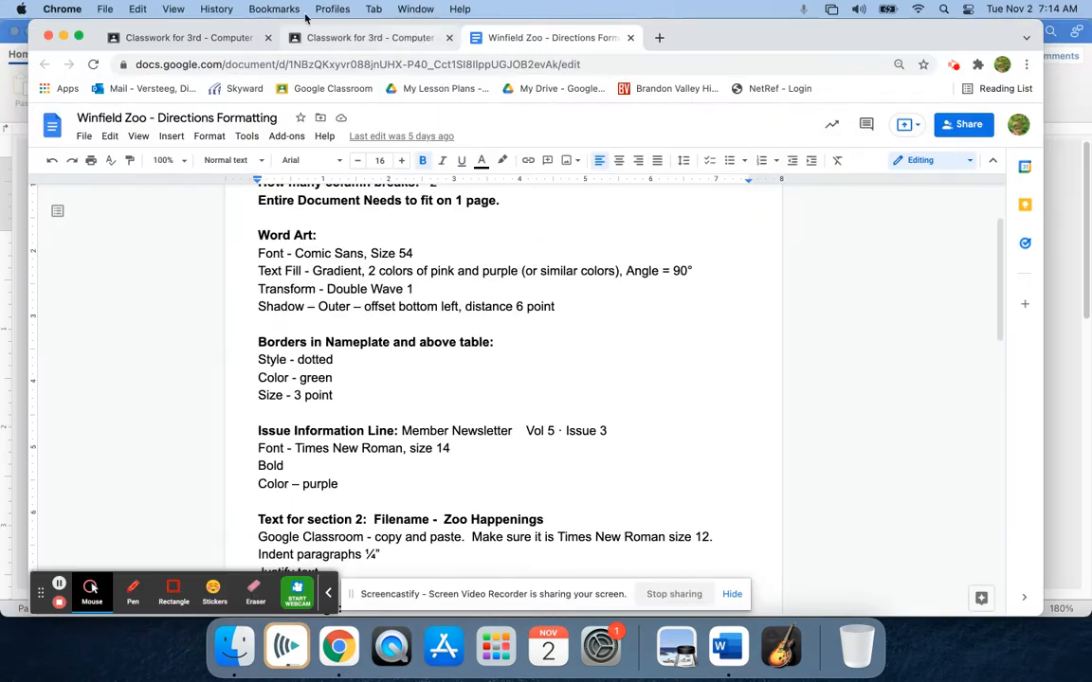
pyautogui.click(224, 41)
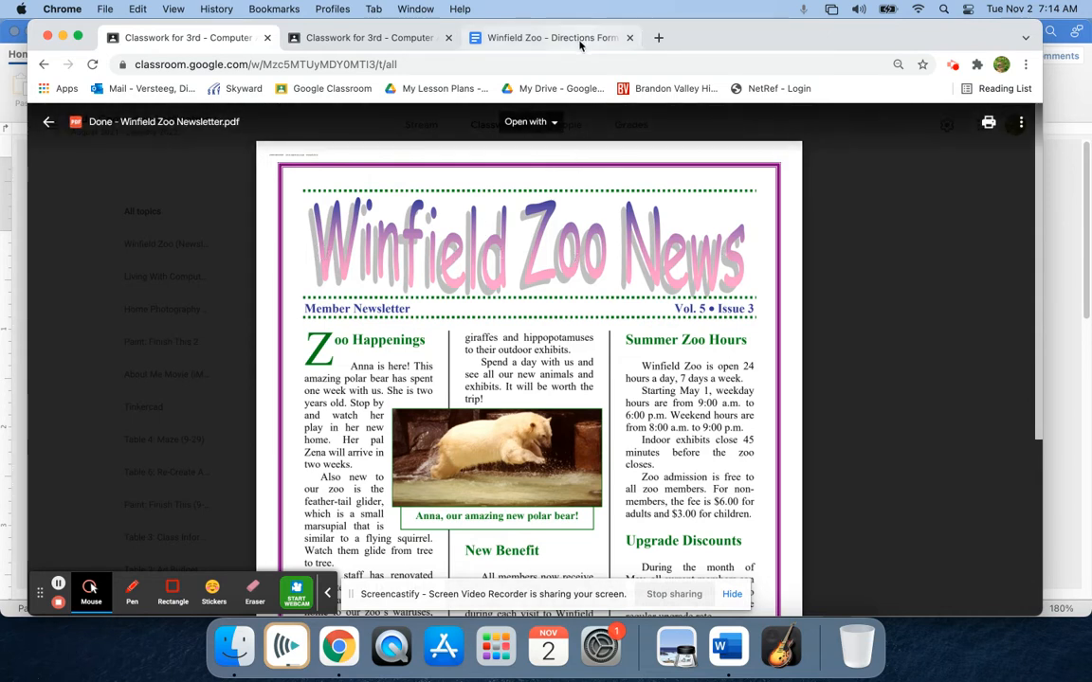
pyautogui.click(478, 38)
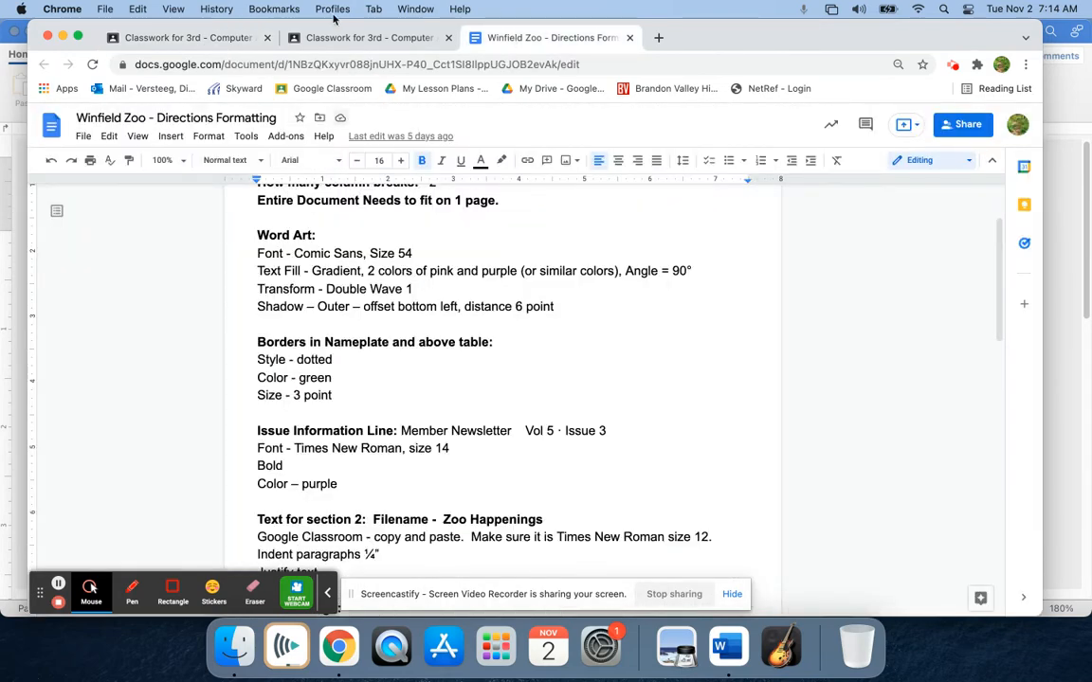
pyautogui.hotkey('ctrl', 'Up')
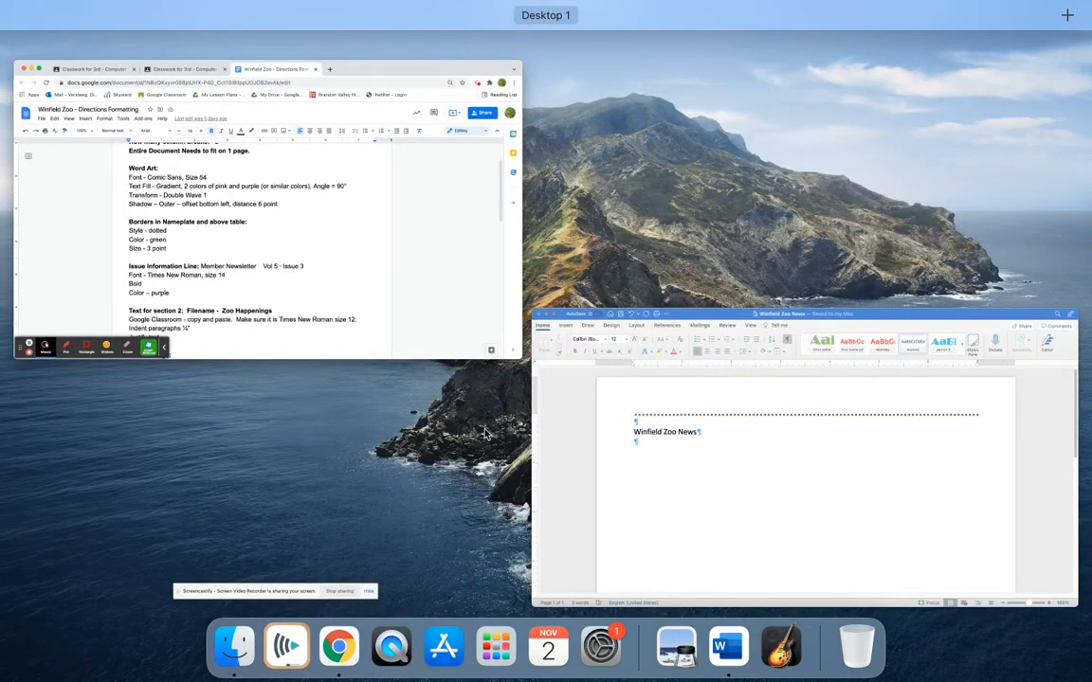
pyautogui.click(538, 453)
# - Convert the "Winfield Zoo News" line into WordArt using the first, black style, then undo and redo the conversion
pyautogui.moveTo(205, 269); pyautogui.dragTo(305, 272)
pyautogui.click(301, 270)
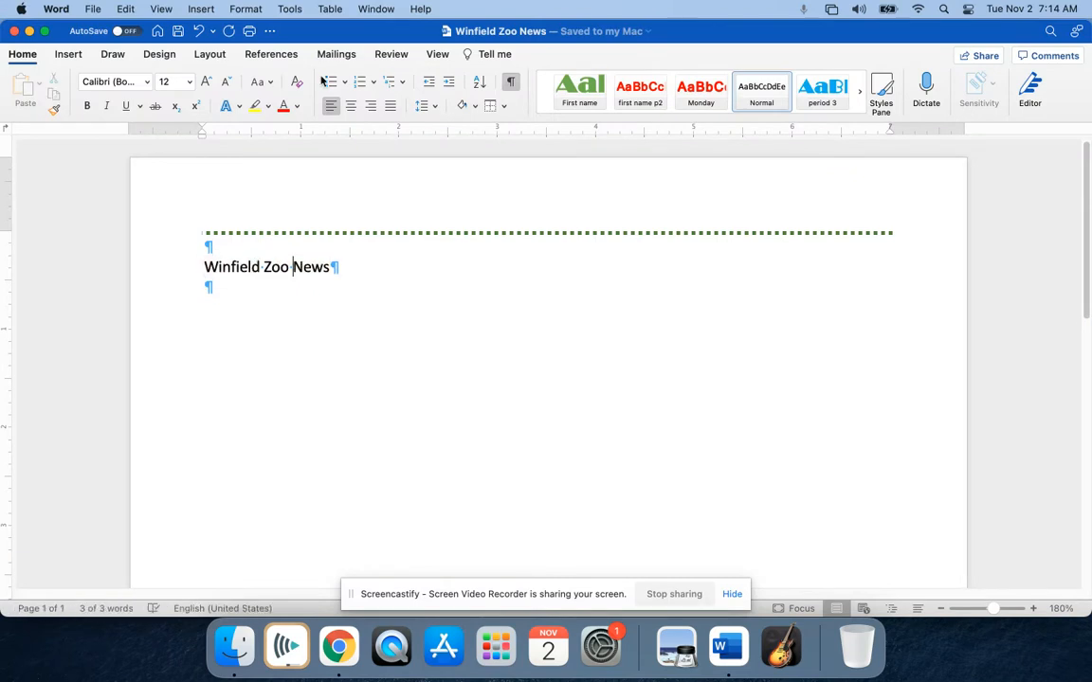
pyautogui.moveTo(202, 267); pyautogui.dragTo(319, 274)
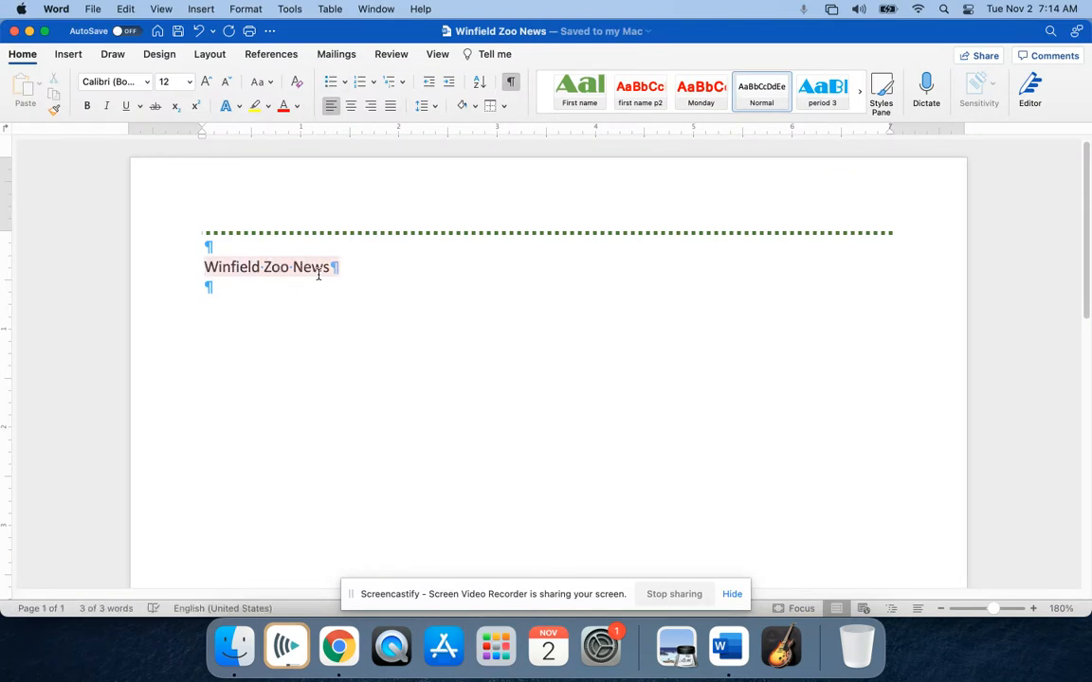
pyautogui.click(74, 56)
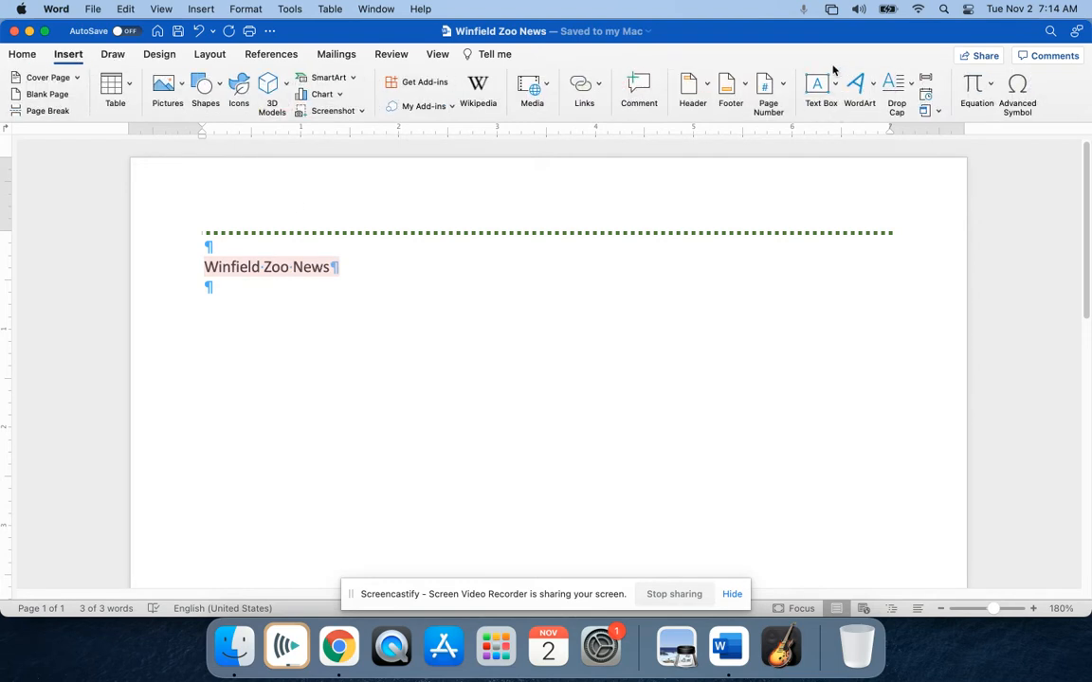
pyautogui.click(872, 85)
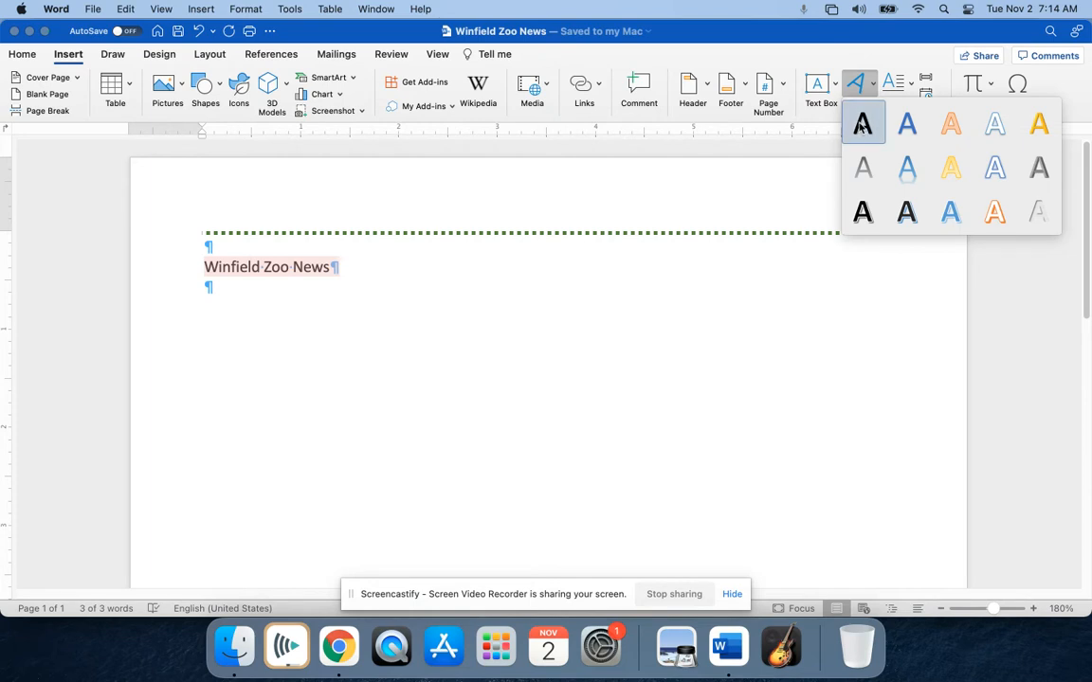
pyautogui.click(860, 124)
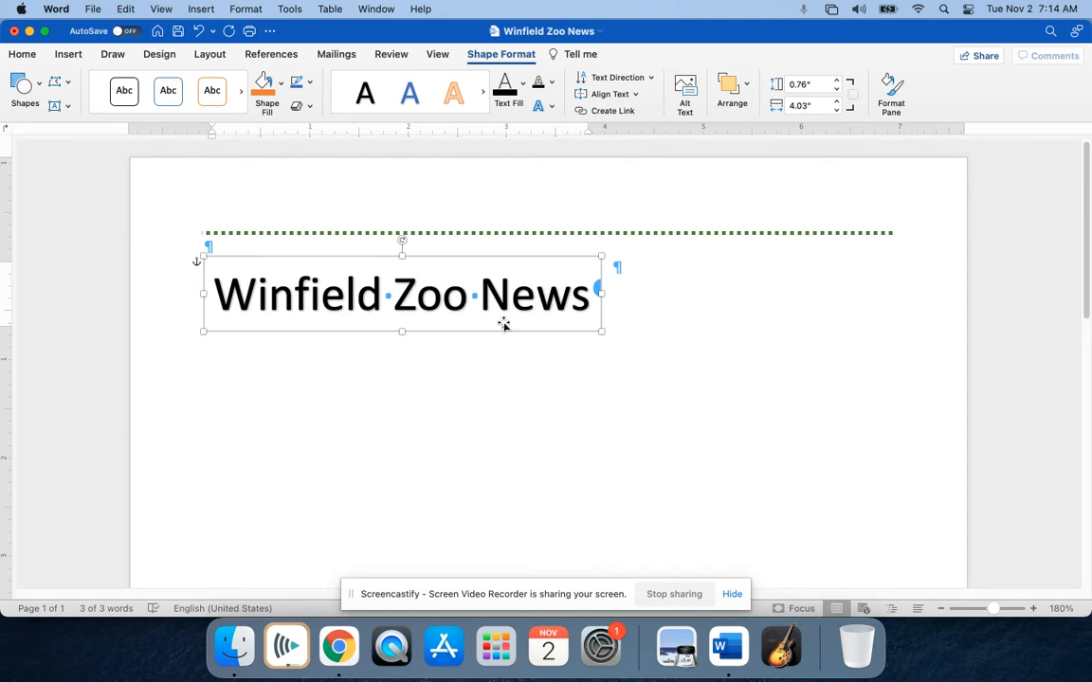
pyautogui.press('super+z')
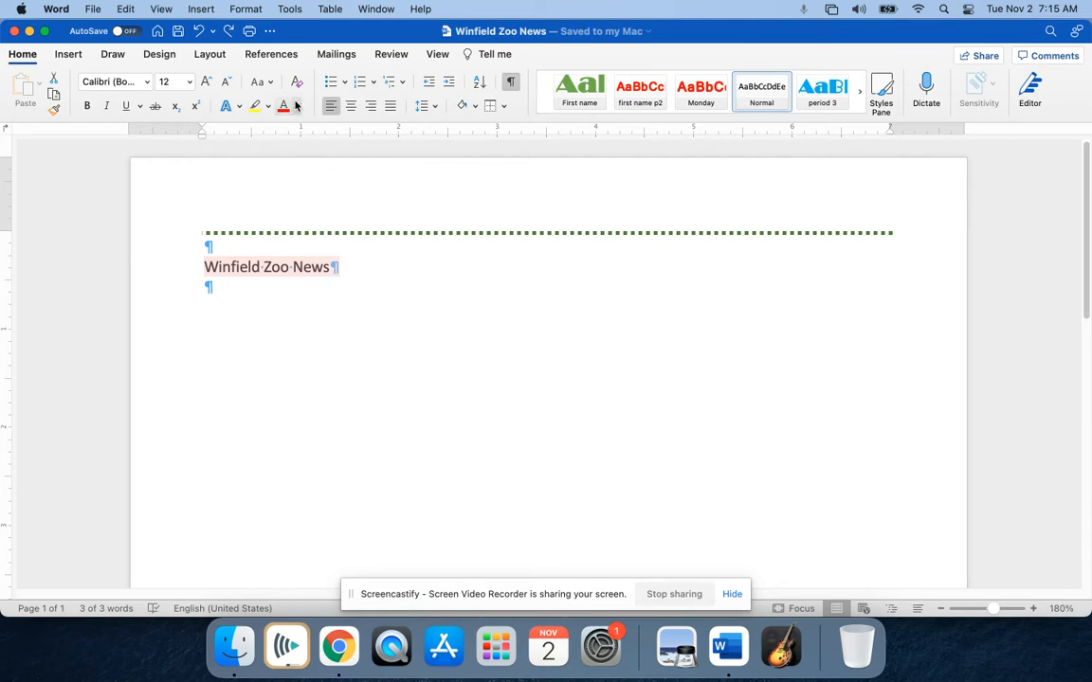
pyautogui.click(228, 33)
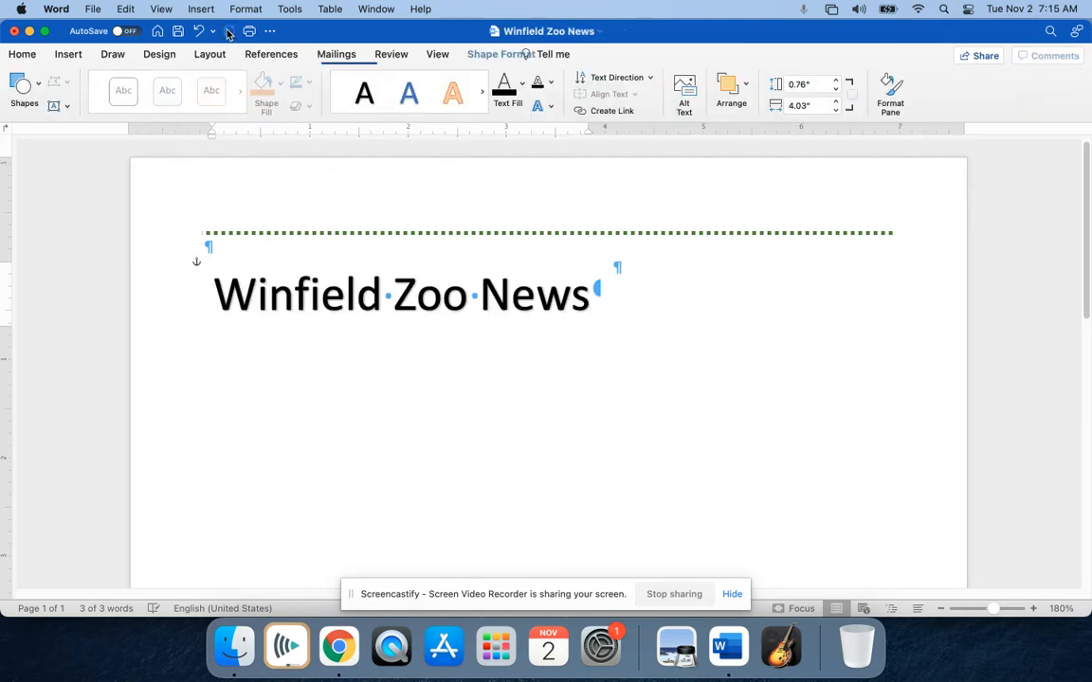
# - Add four empty paragraphs at the paragraph mark beside the "Winfield Zoo News" WordArt to make room for the title
pyautogui.click(621, 269)
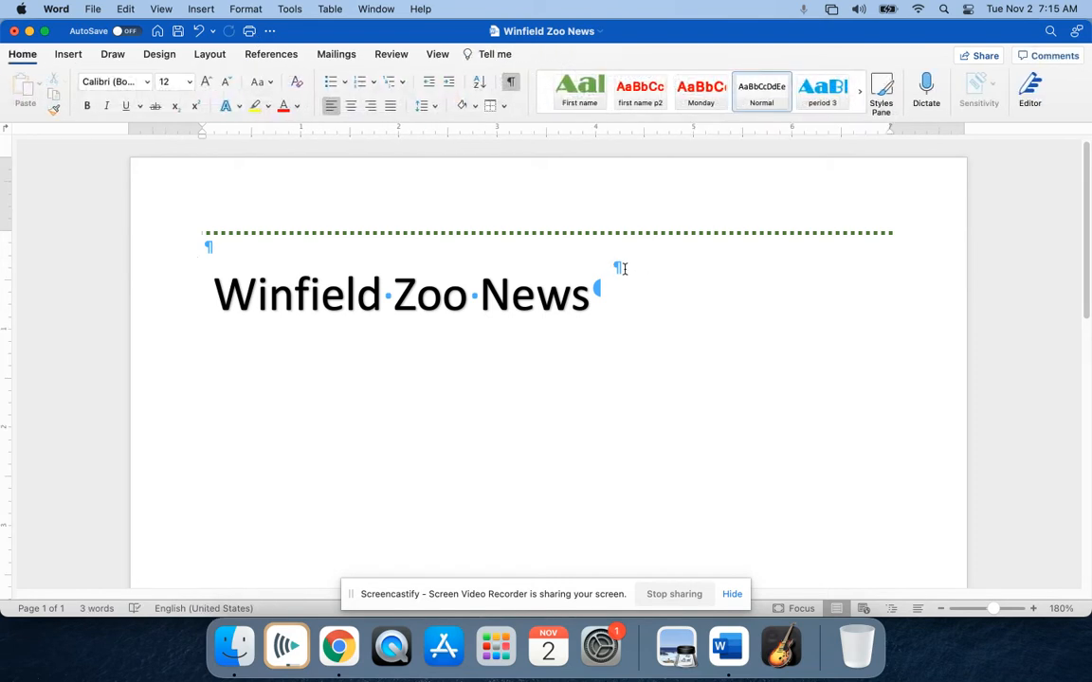
pyautogui.press('Return')
pyautogui.press('Return')
pyautogui.press('Return')
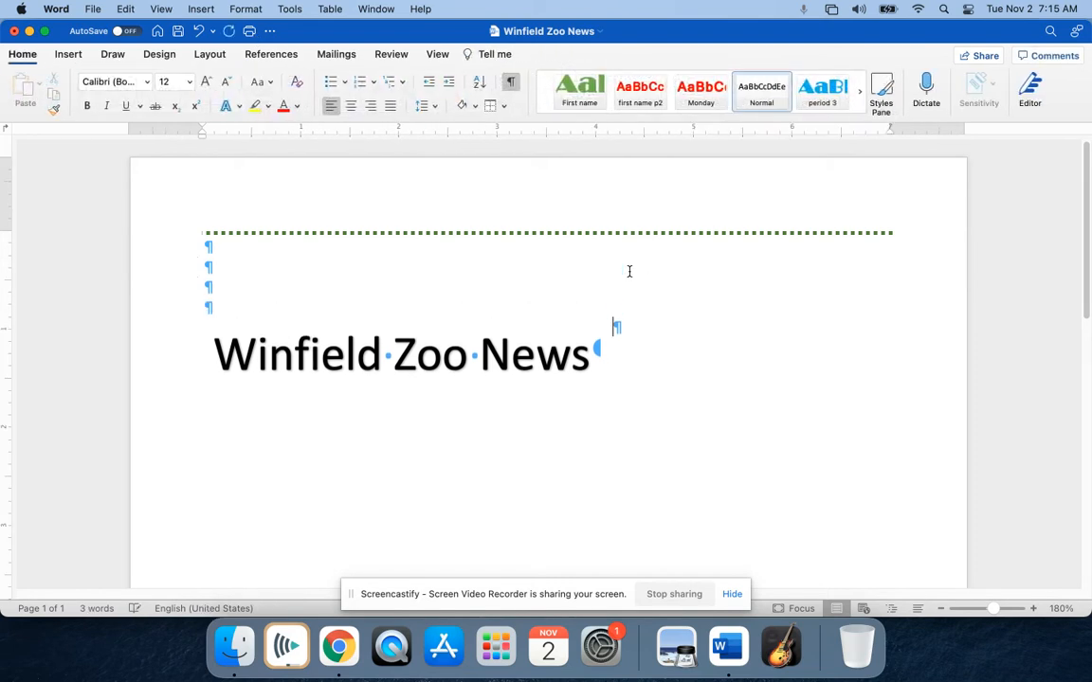
pyautogui.press('Return')
# - Move the WordArt title back up beneath the dotted border, place the cursor on an empty line below it, and save
pyautogui.moveTo(409, 366); pyautogui.dragTo(409, 291)
pyautogui.click(617, 347)
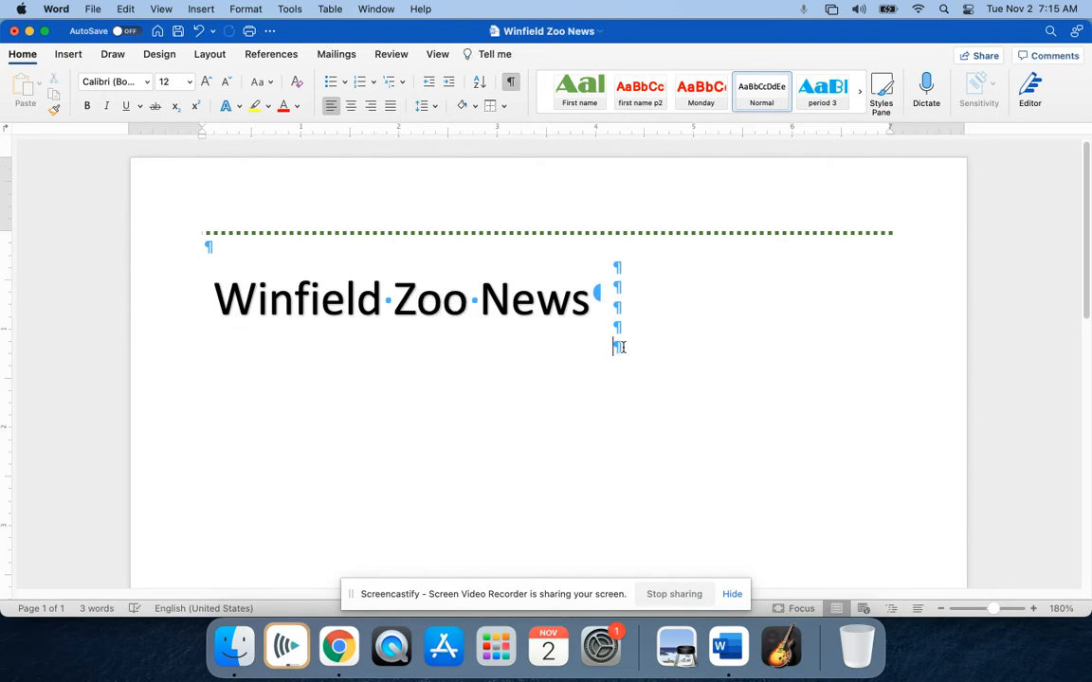
pyautogui.click(237, 361)
pyautogui.press('super+s')
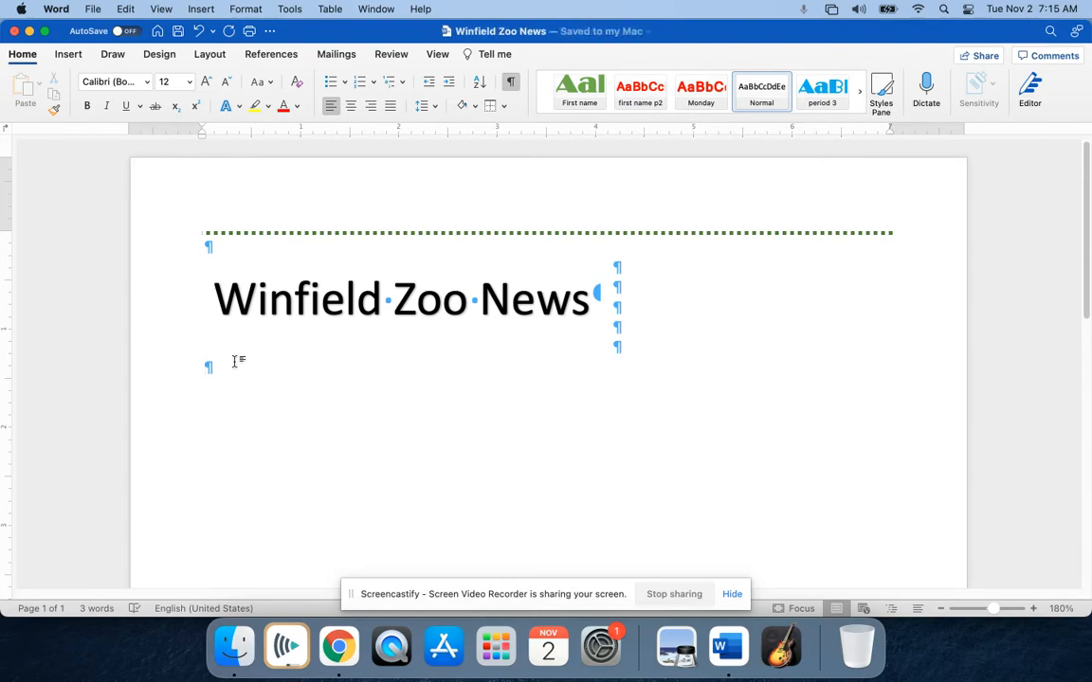
# - In Chrome, compare the issue information line in the finished newsletter PDF with its specifications in the formatting directions
pyautogui.hotkey('ctrl', 'Up')
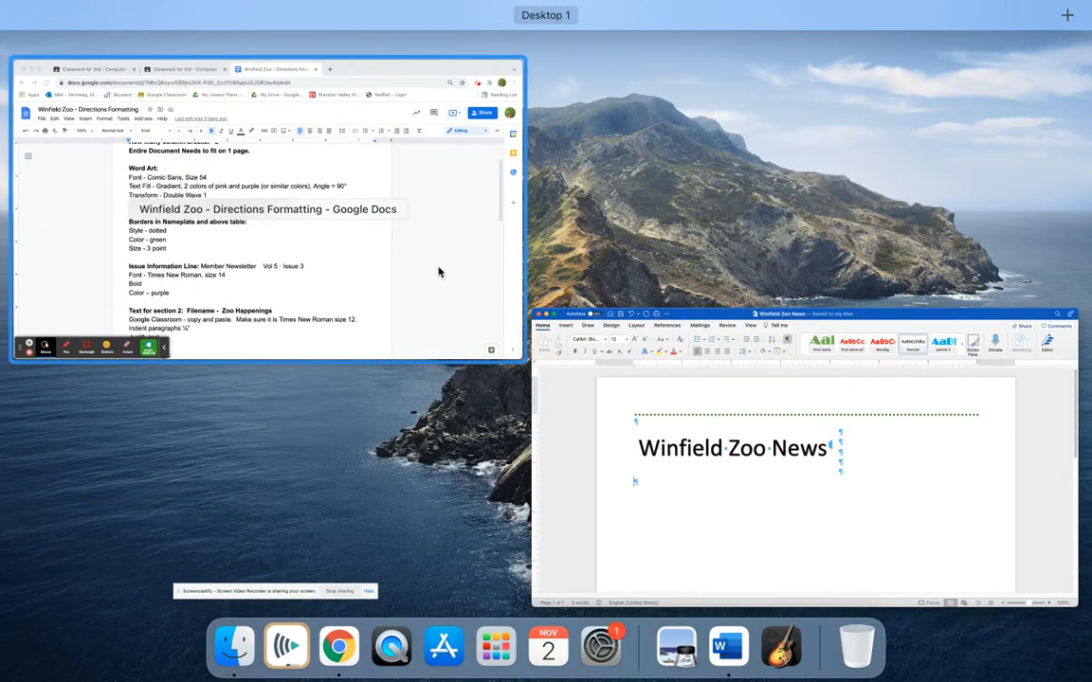
pyautogui.click(437, 272)
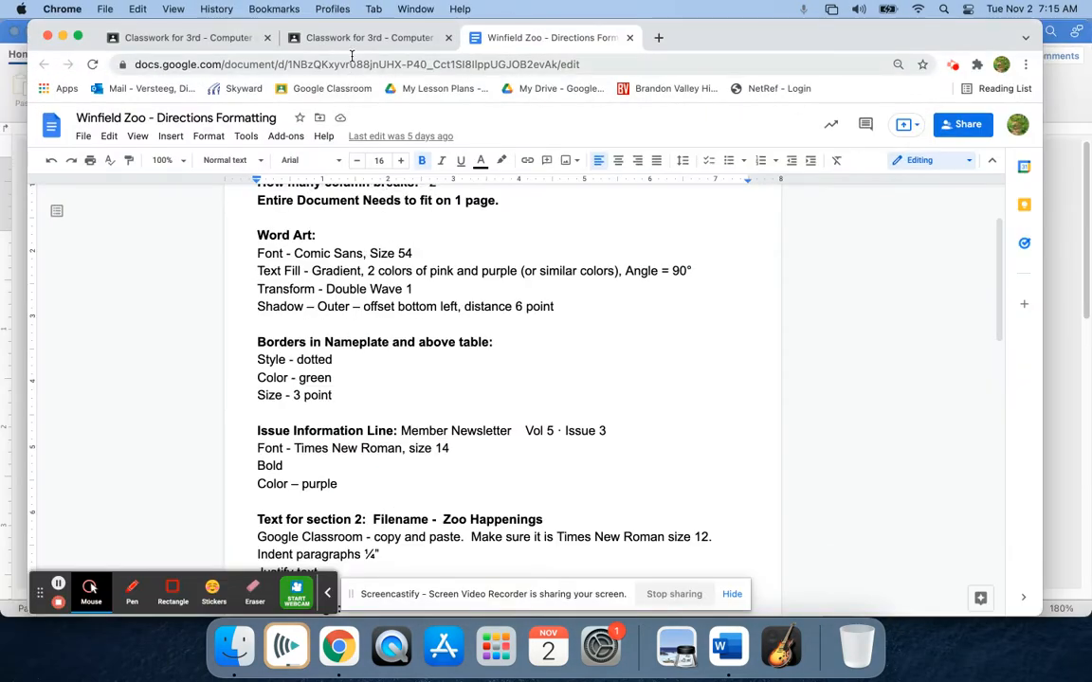
pyautogui.click(213, 39)
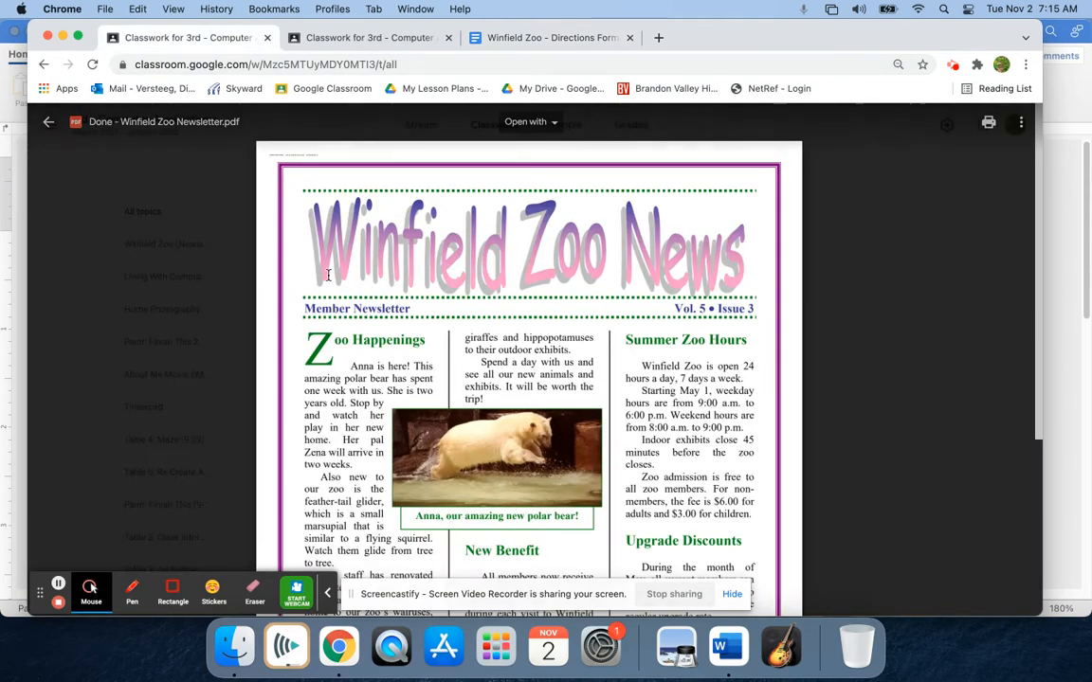
pyautogui.click(519, 42)
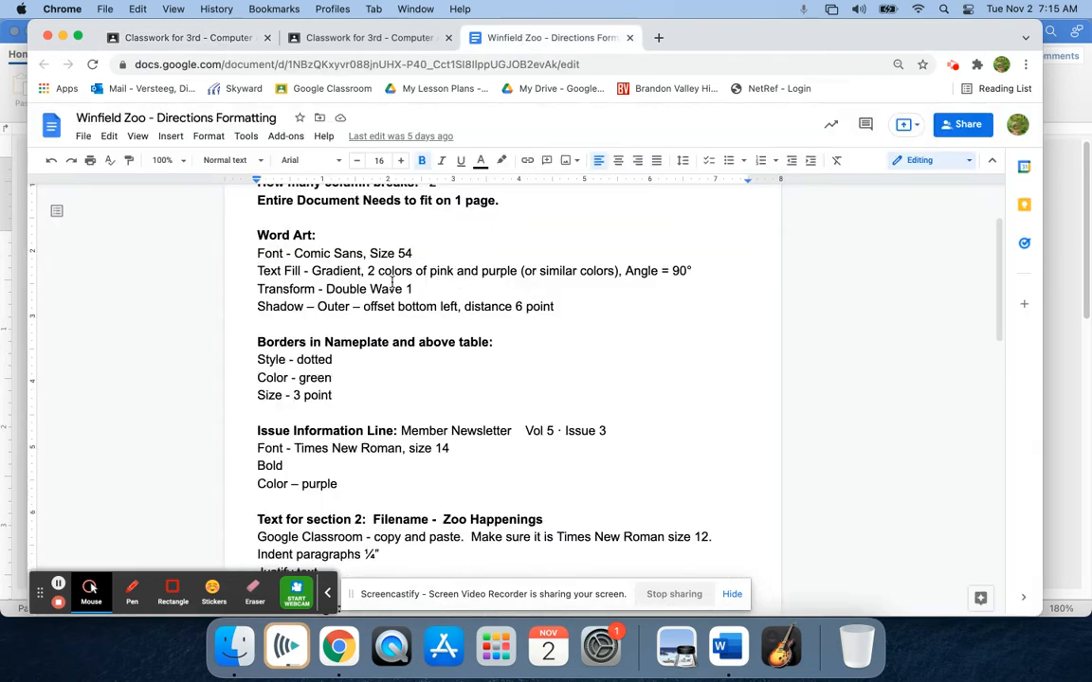
pyautogui.click(230, 40)
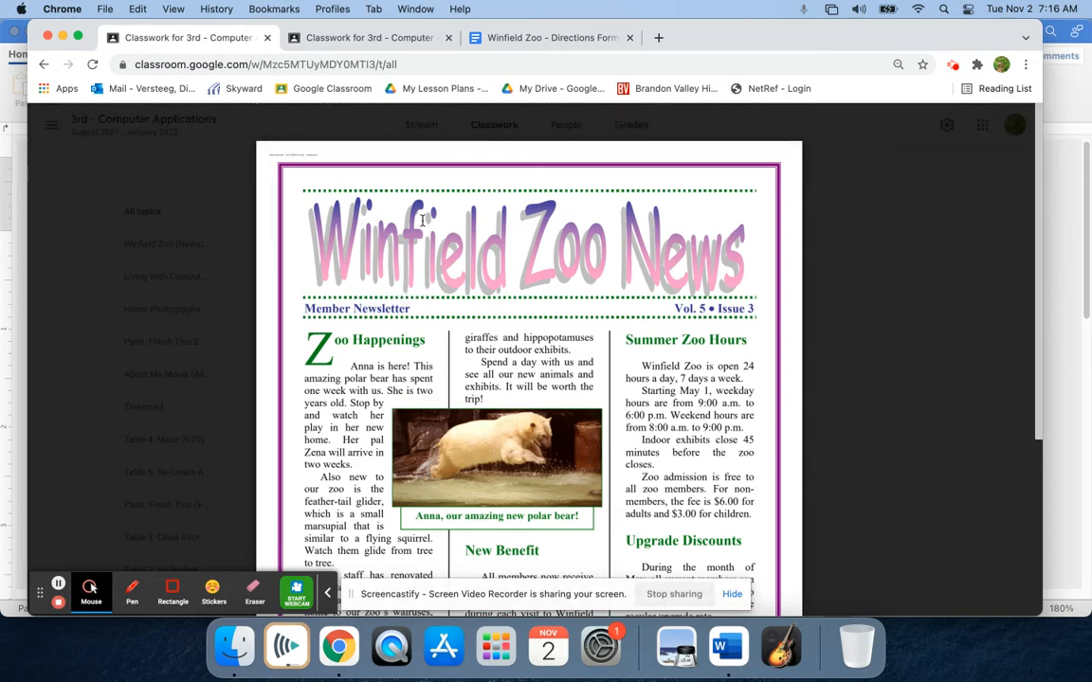
# - Switch back to the Word document and enter "Member Newsletter" on the empty line below the WordArt title
pyautogui.hotkey('ctrl', 'Up')
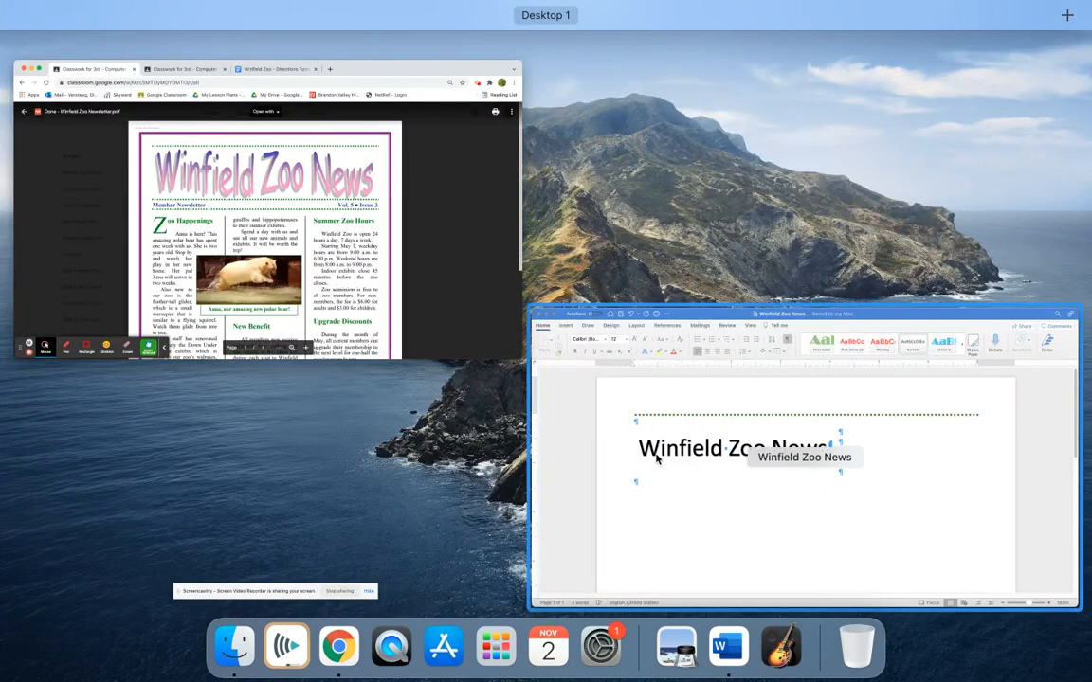
pyautogui.click(670, 518)
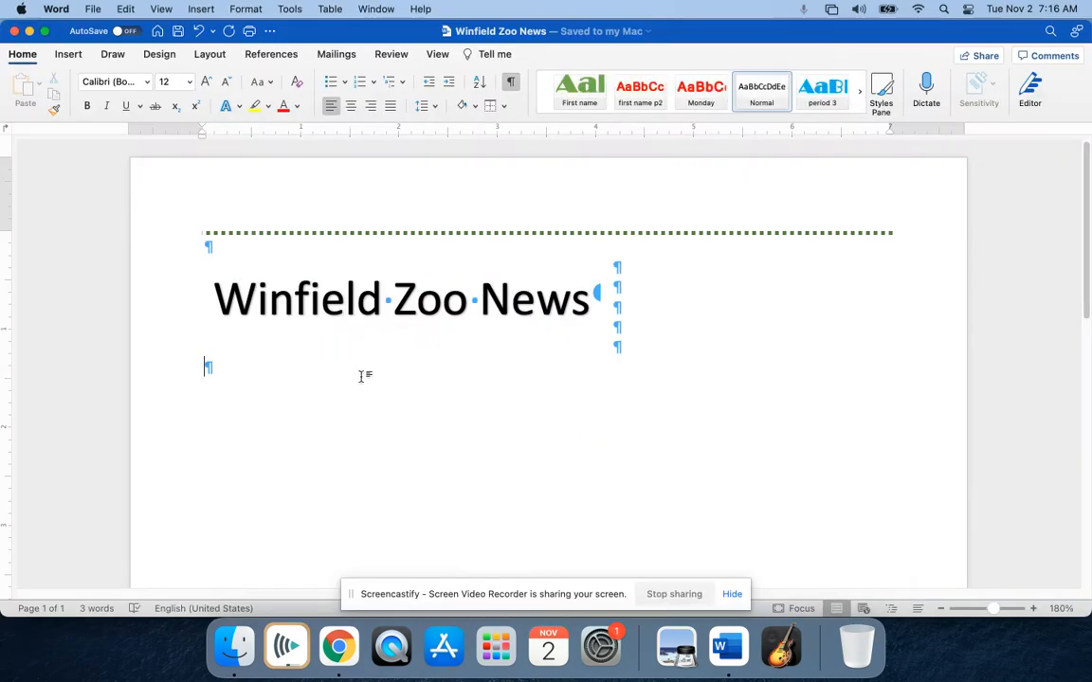
pyautogui.write('Memb')
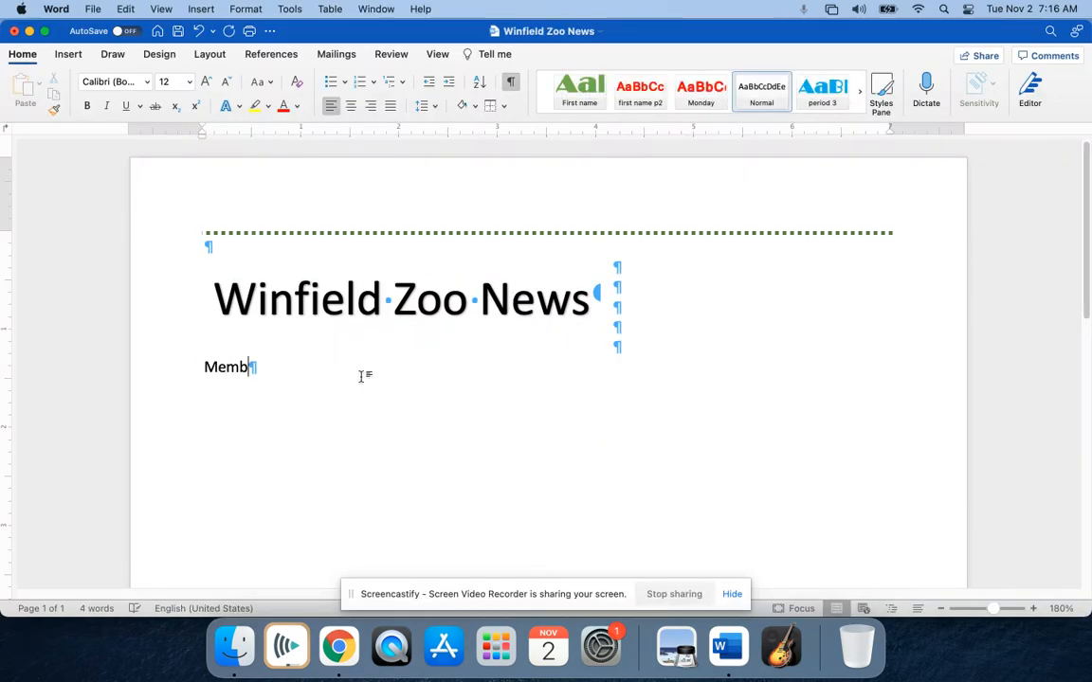
pyautogui.write('er Newsletter')
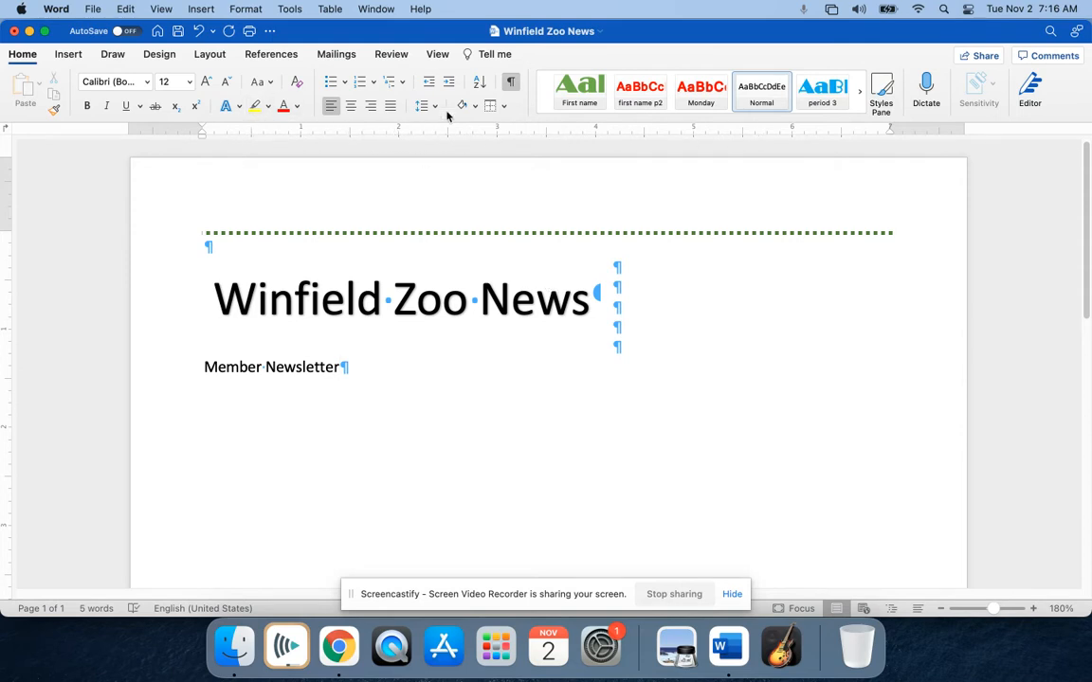
# - Set a right-aligned tab stop without a leader at the 7-inch mark for the "Member Newsletter" line
pyautogui.click(439, 55)
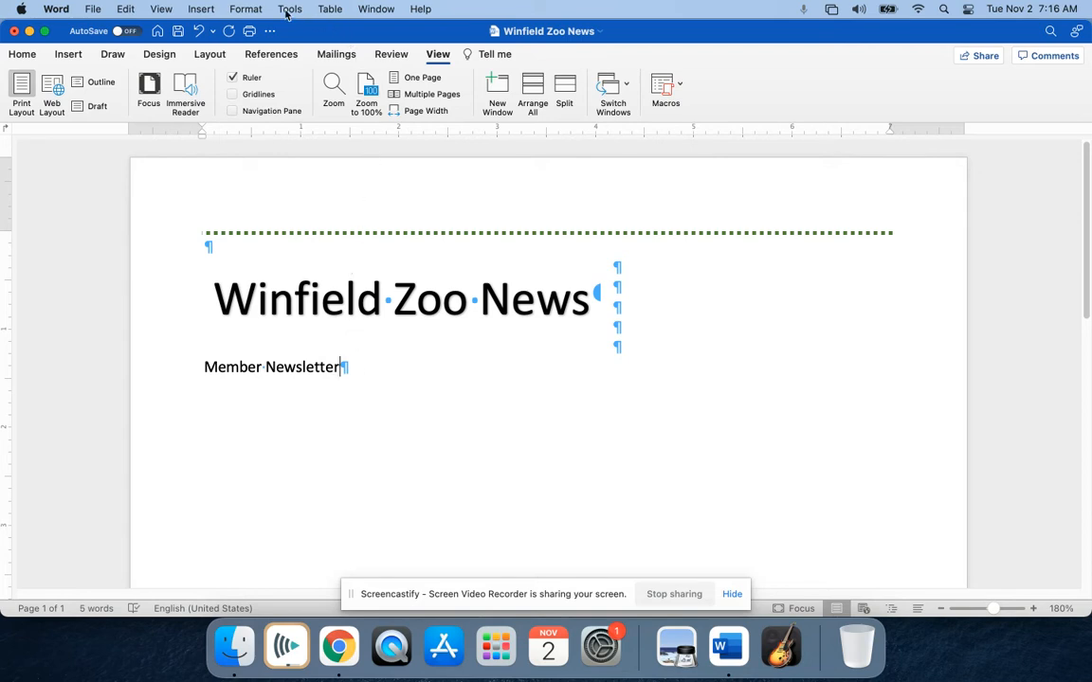
pyautogui.click(246, 10)
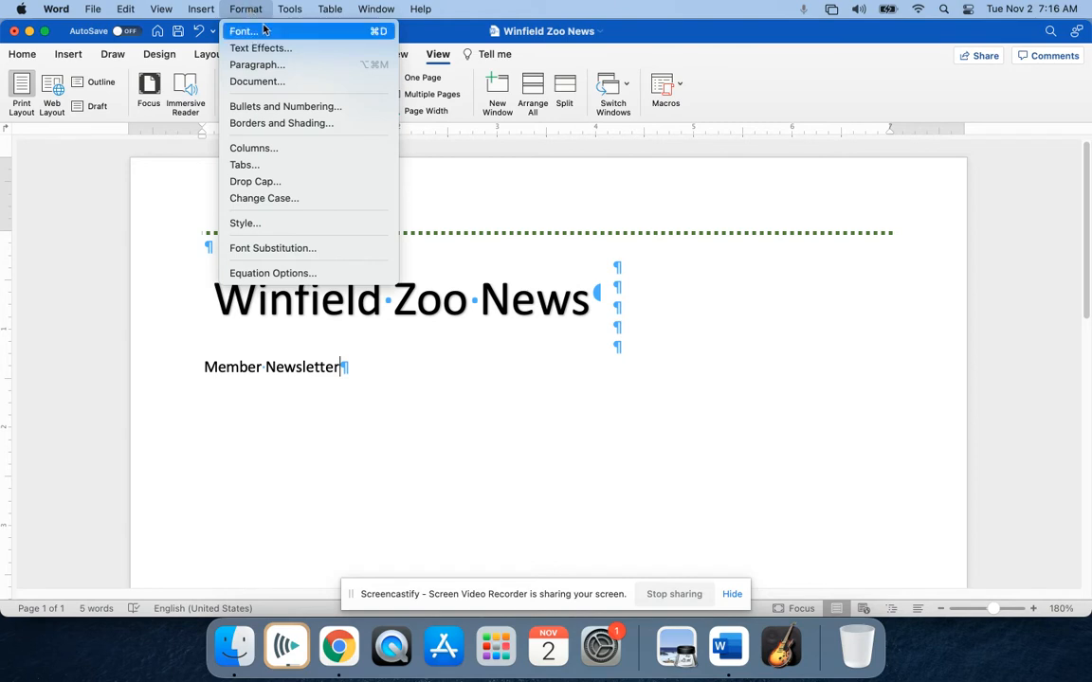
pyautogui.click(296, 165)
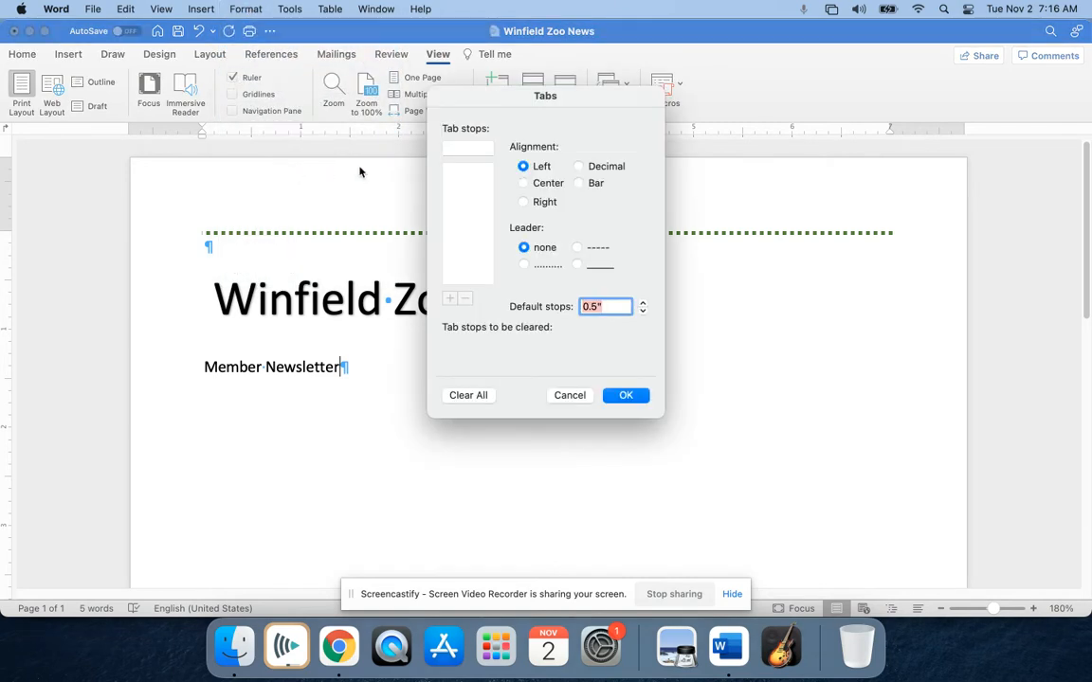
pyautogui.click(456, 148)
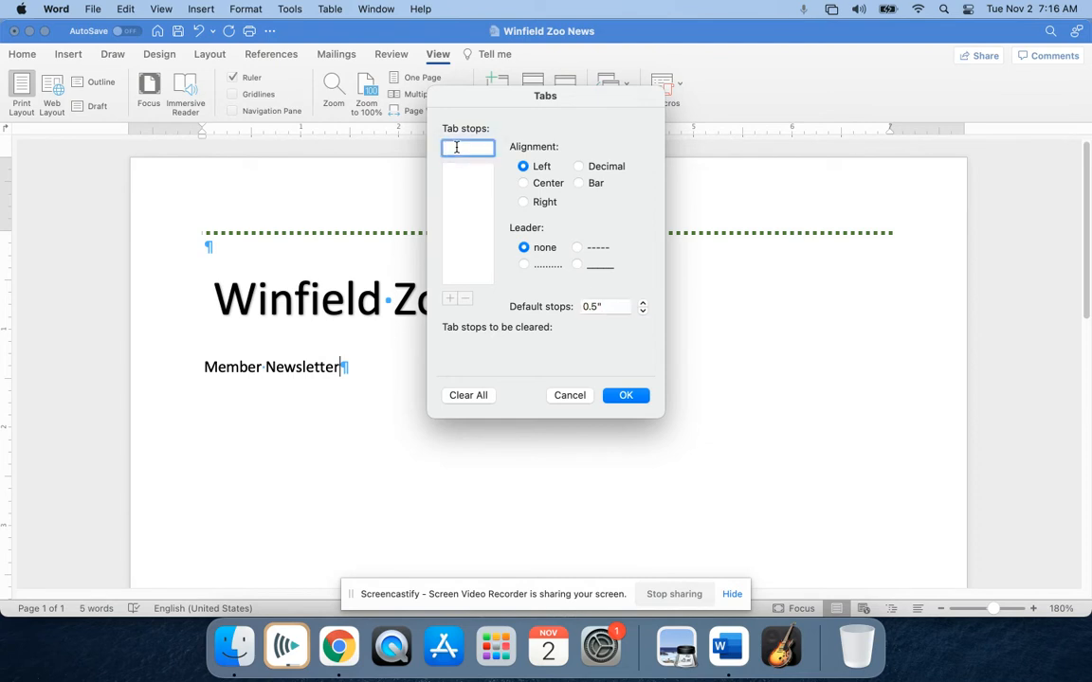
pyautogui.click(525, 203)
pyautogui.click(450, 299)
pyautogui.click(626, 396)
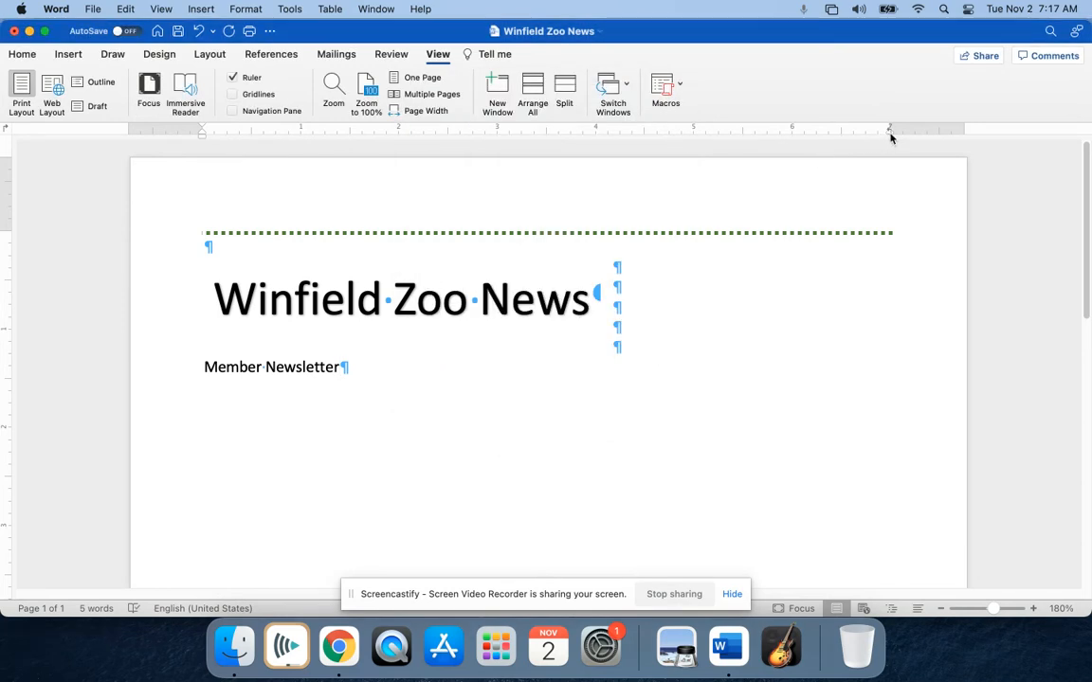
pyautogui.moveTo(887, 133); pyautogui.dragTo(863, 133)
pyautogui.press('super+z')
# - Add a tab character after "Member Newsletter" and enter "Vol 5" at the right-aligned tab stop
pyautogui.press('Tab')
pyautogui.hotkey('ctrl', 'Up')
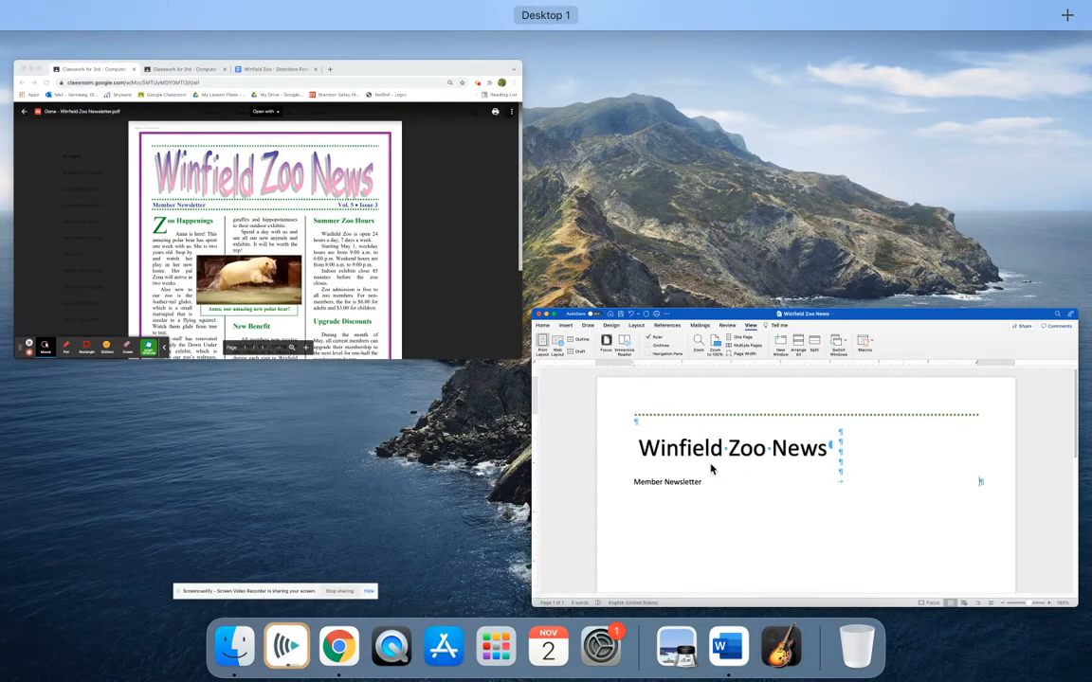
pyautogui.click(763, 456)
pyautogui.write('Vol 5')
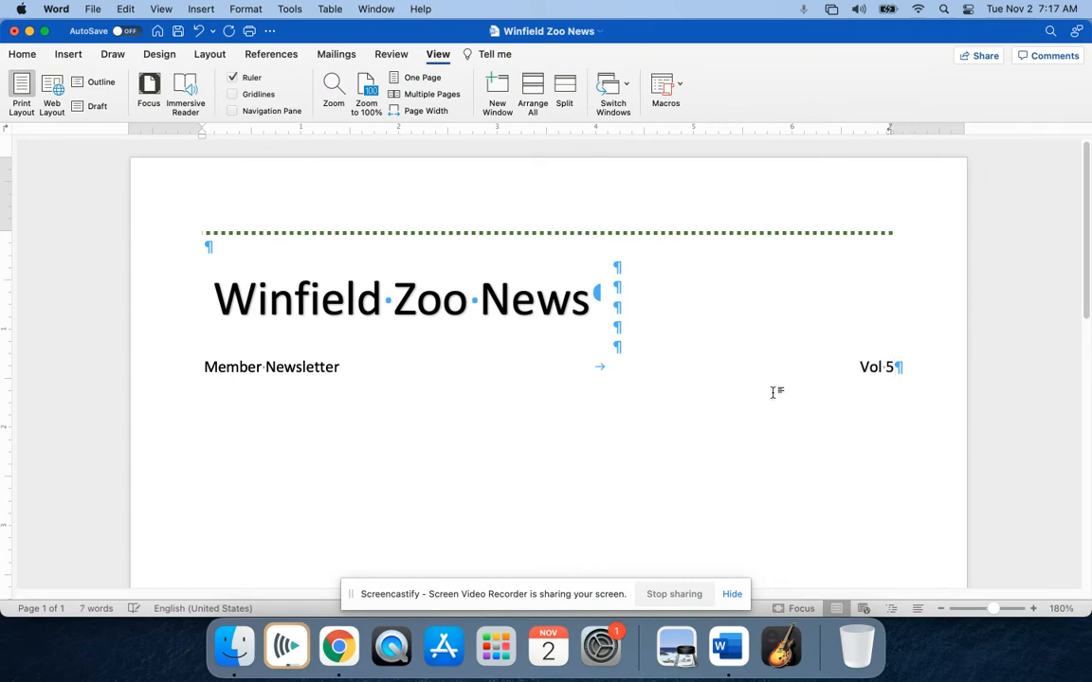
# - Check the issue line in the finished sample in Chrome and insert a bullet symbol (Unicode 2022) after "Vol 5" in Word
pyautogui.hotkey('ctrl', 'Up')
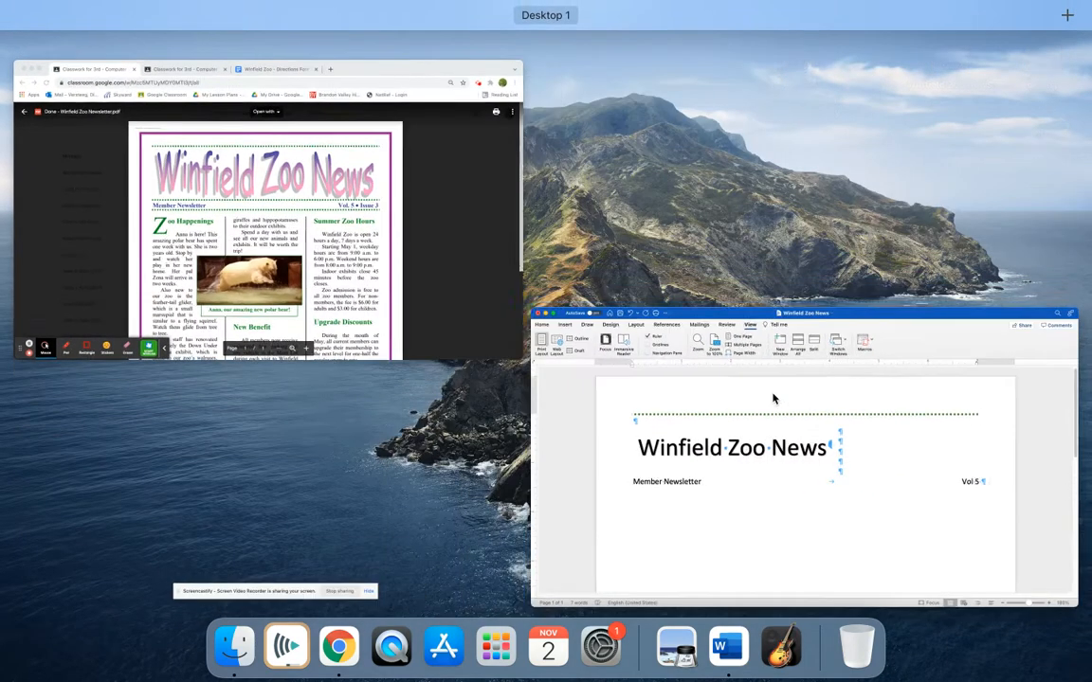
pyautogui.click(402, 287)
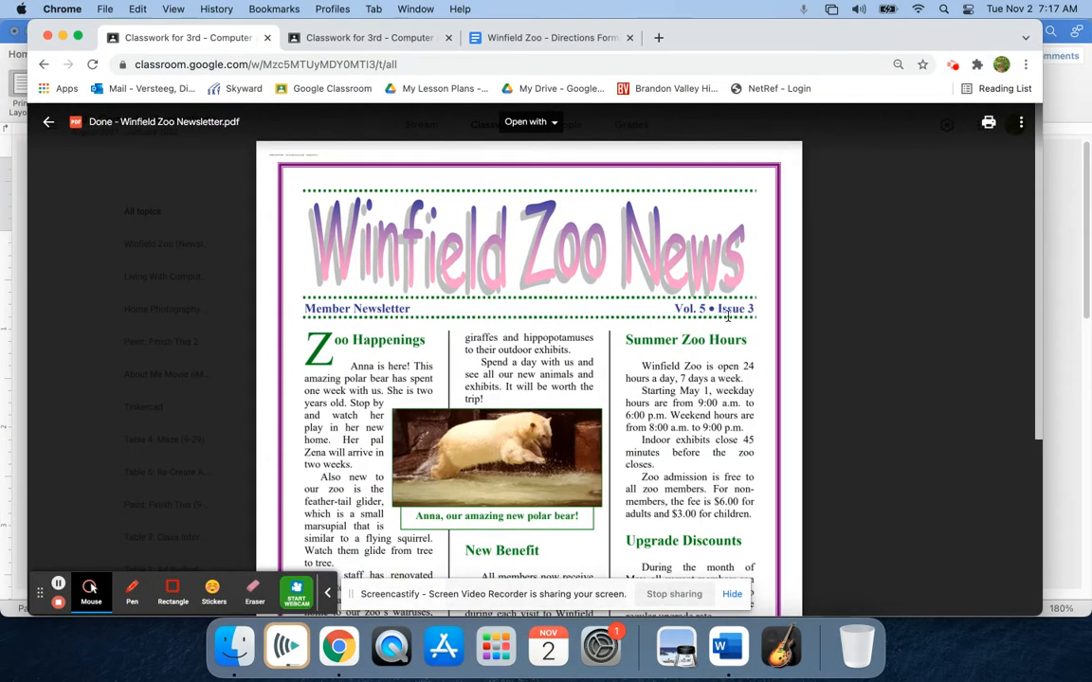
pyautogui.hotkey('ctrl', 'Up')
pyautogui.click(786, 417)
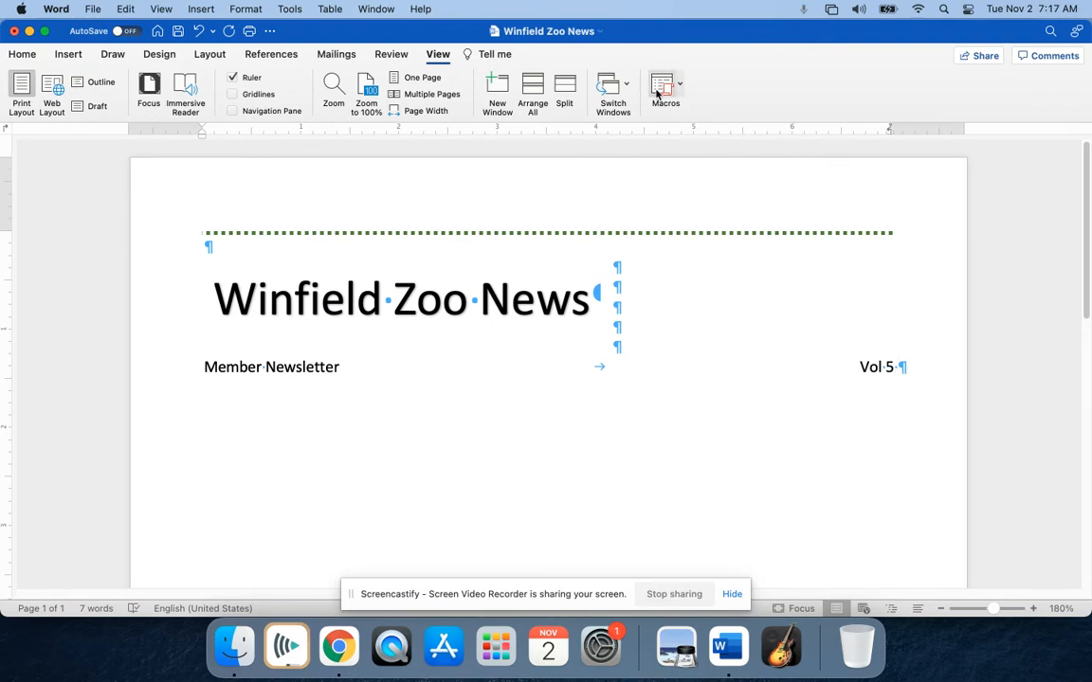
pyautogui.click(69, 54)
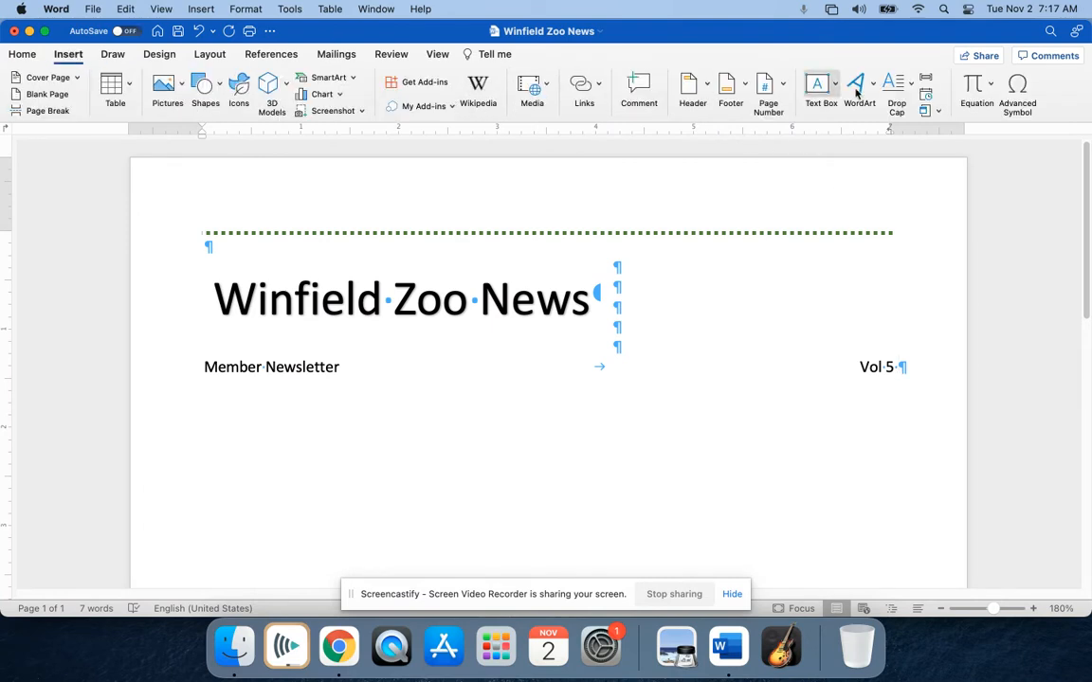
pyautogui.click(1019, 90)
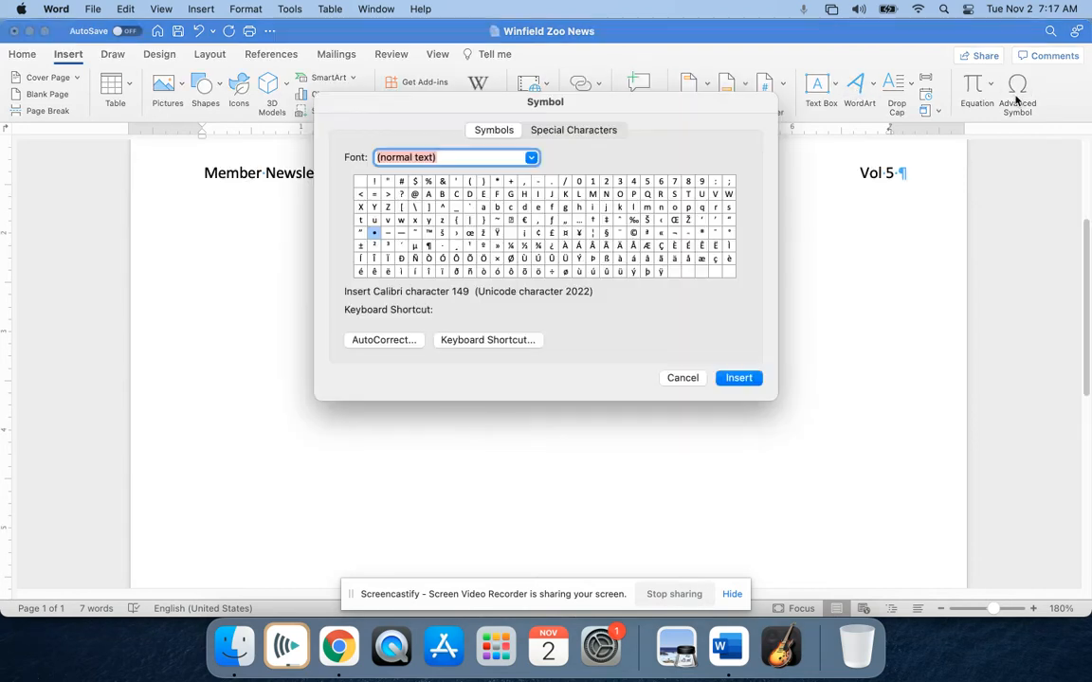
pyautogui.click(373, 236)
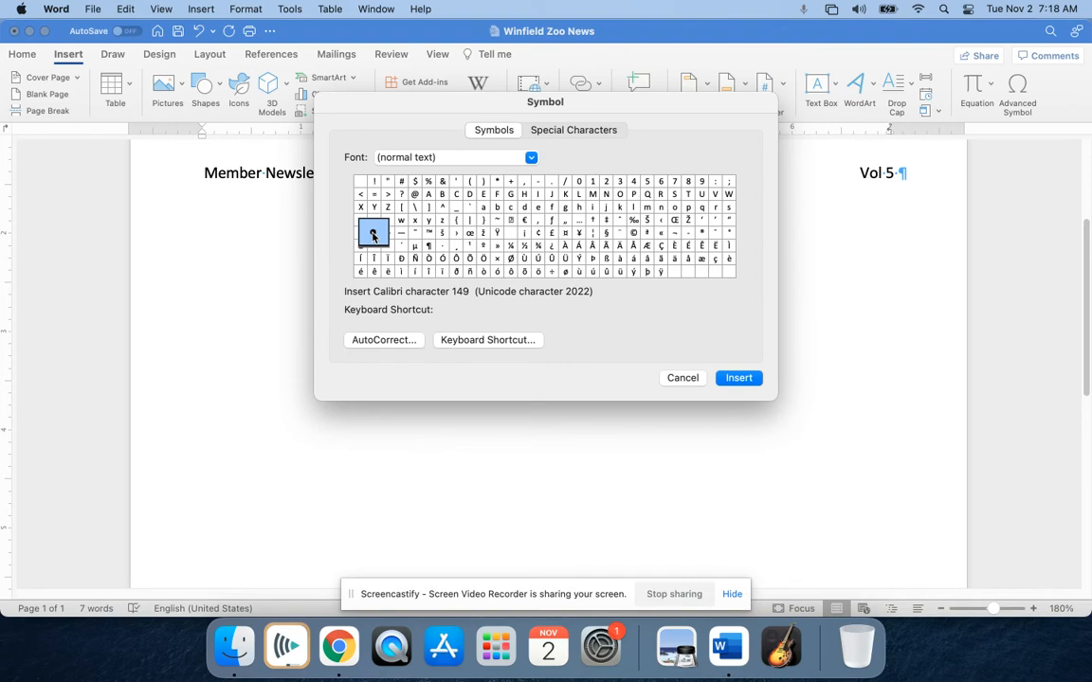
pyautogui.click(739, 380)
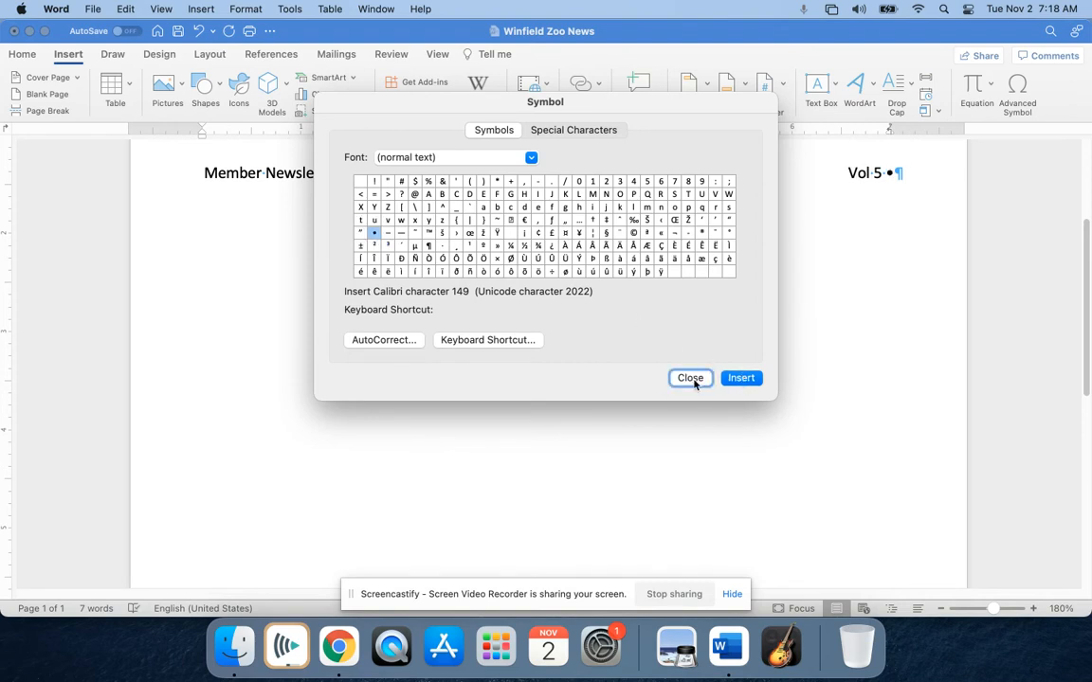
pyautogui.click(691, 379)
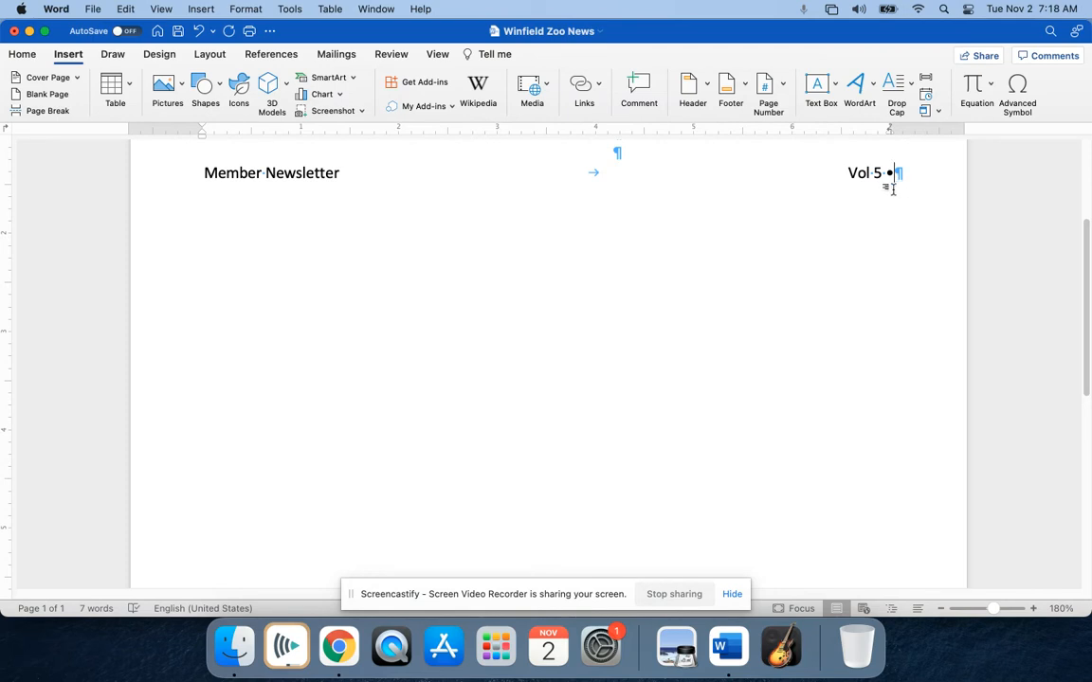
# - Complete the issue information line with "Issue 3" after the bullet and save the document
pyautogui.write('Issue 3')
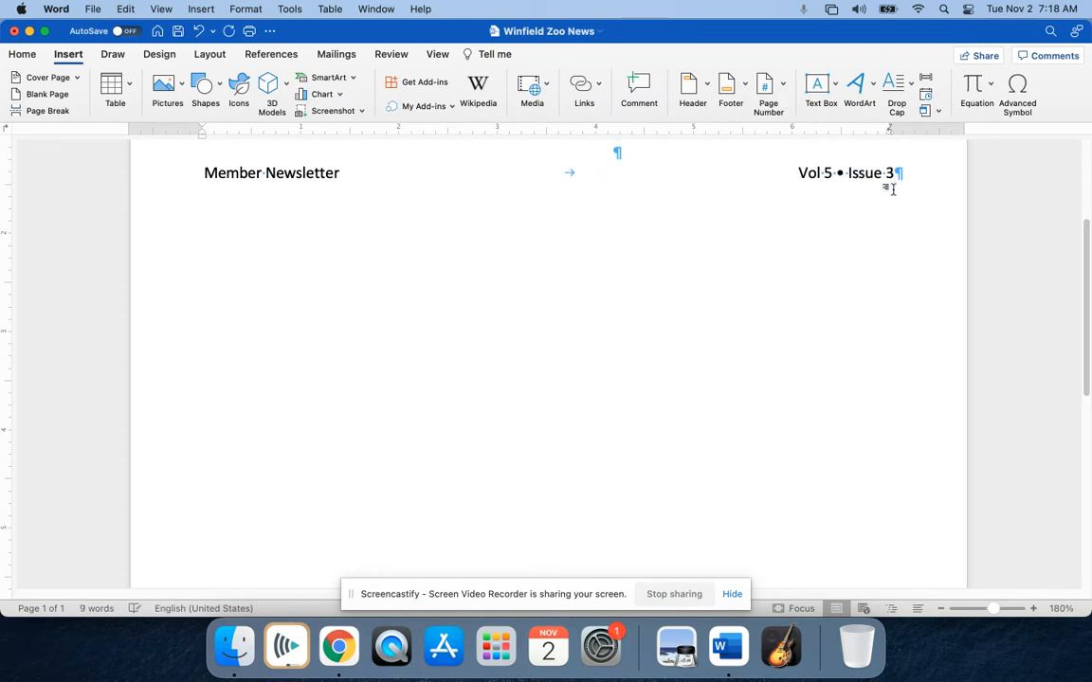
pyautogui.scroll(3, 889, 188)
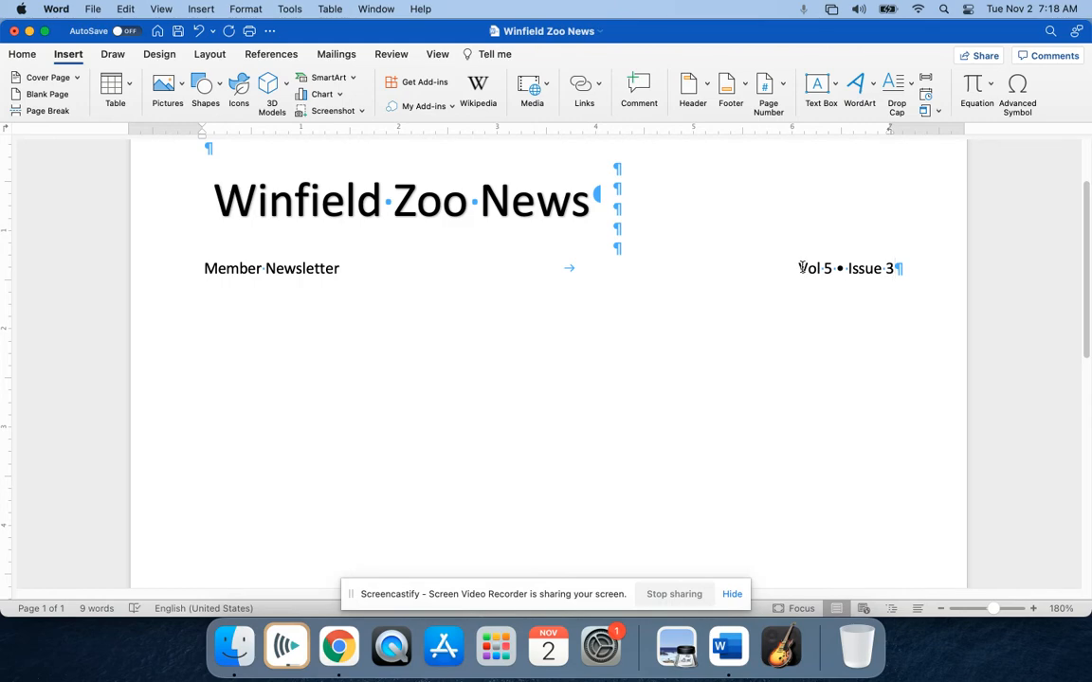
pyautogui.press('super+s')
# - Check the nameplate borders in the finished sample in Chrome and apply the dotted green top border to the issue information line in Word
pyautogui.hotkey('ctrl', 'Up')
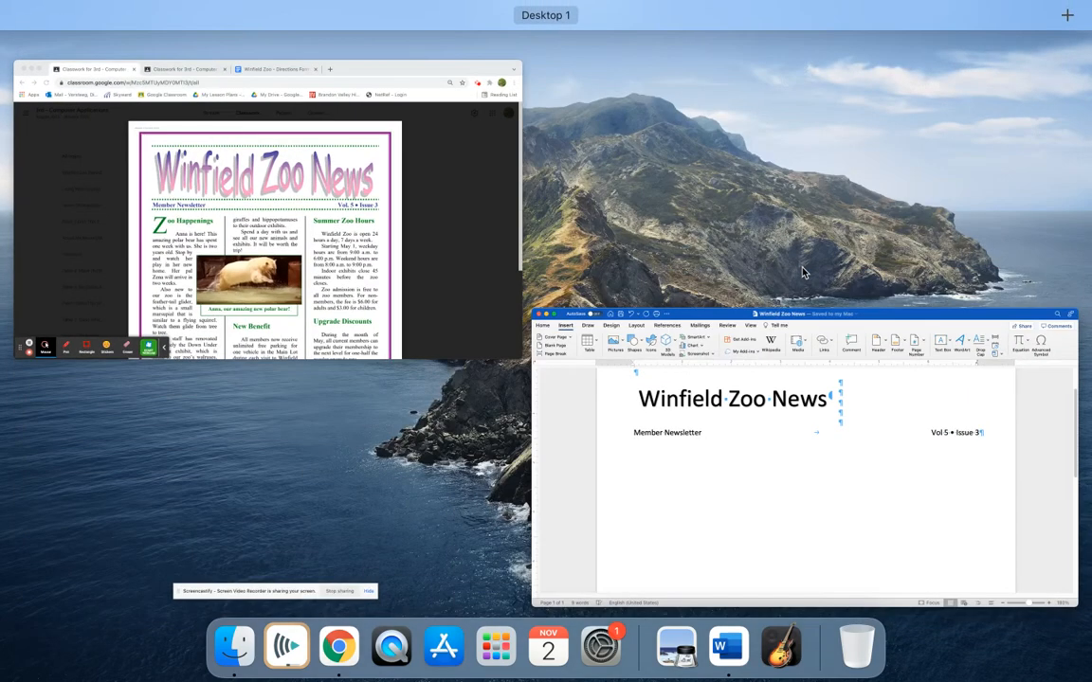
pyautogui.click(456, 214)
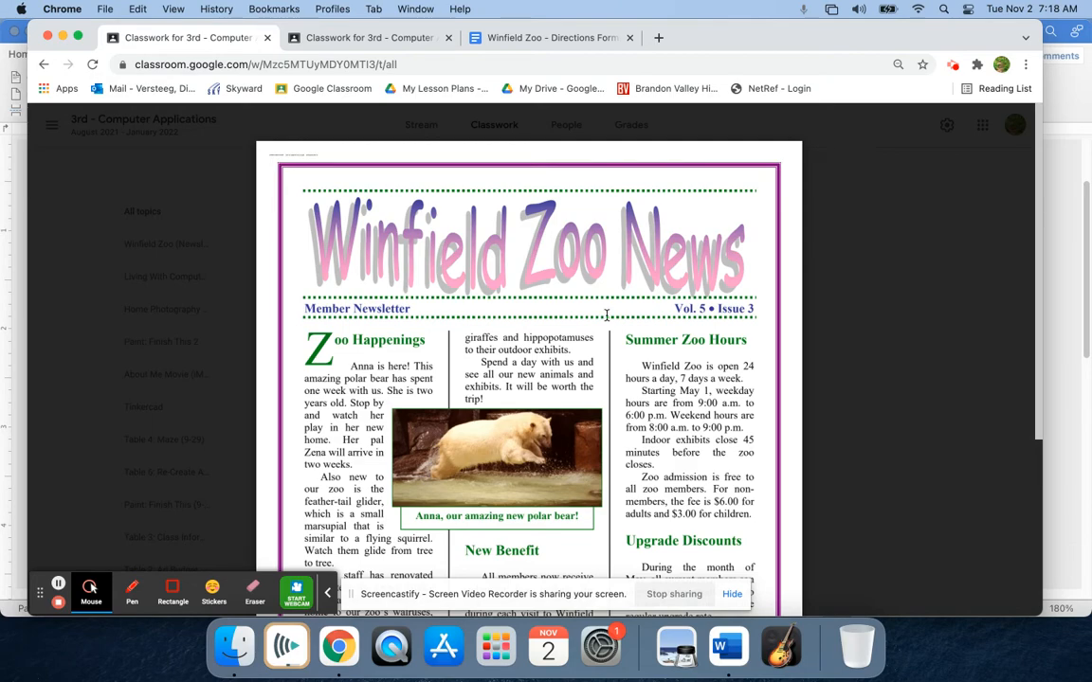
pyautogui.hotkey('ctrl', 'Up')
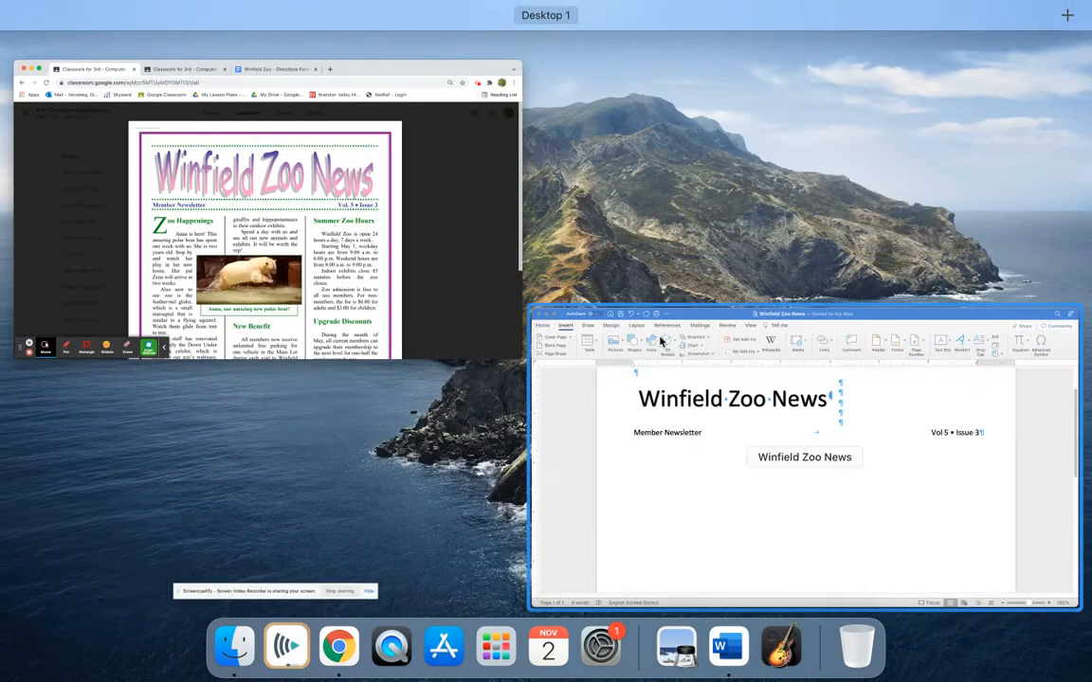
pyautogui.click(762, 419)
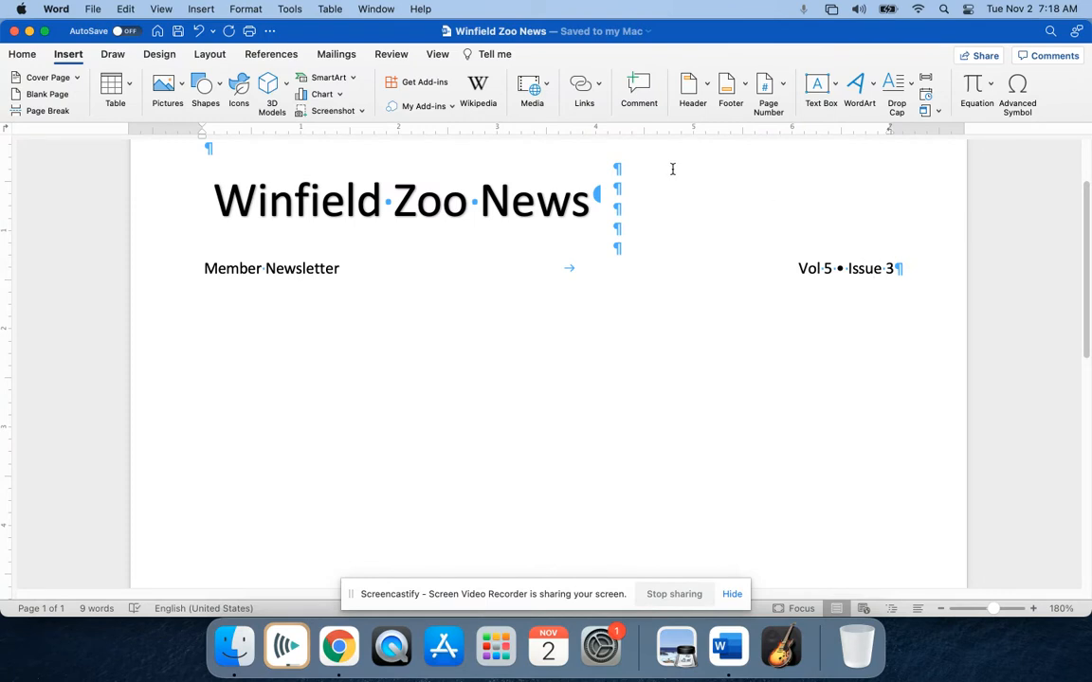
pyautogui.click(23, 54)
pyautogui.click(492, 106)
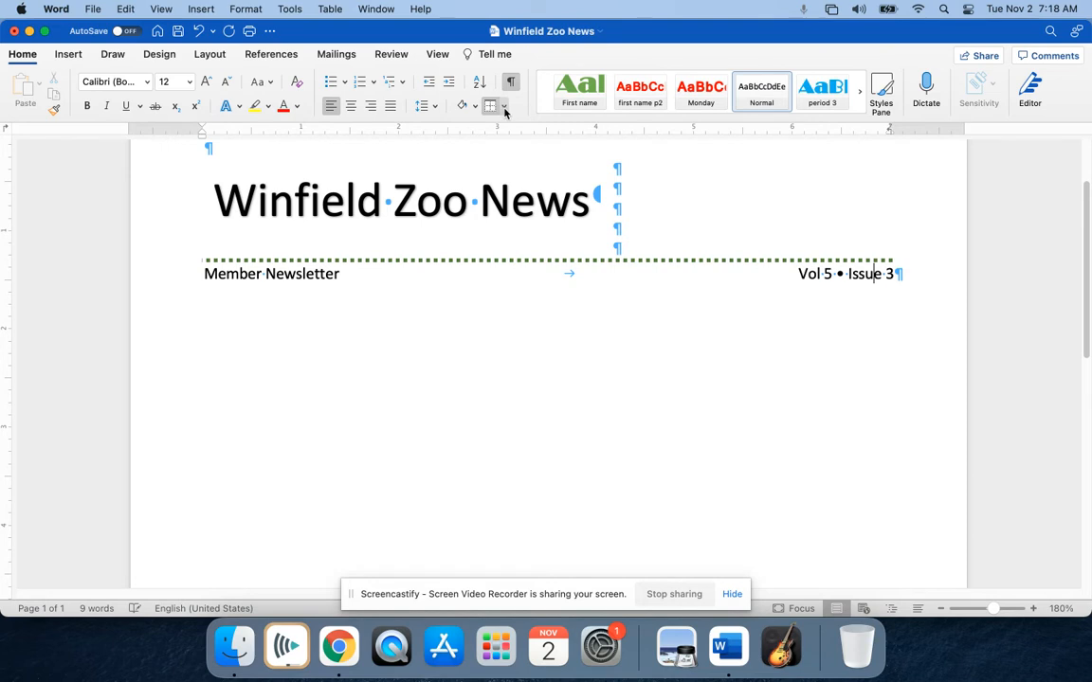
# - Replace the issue information line's top border with a dotted green bottom border
pyautogui.click(505, 109)
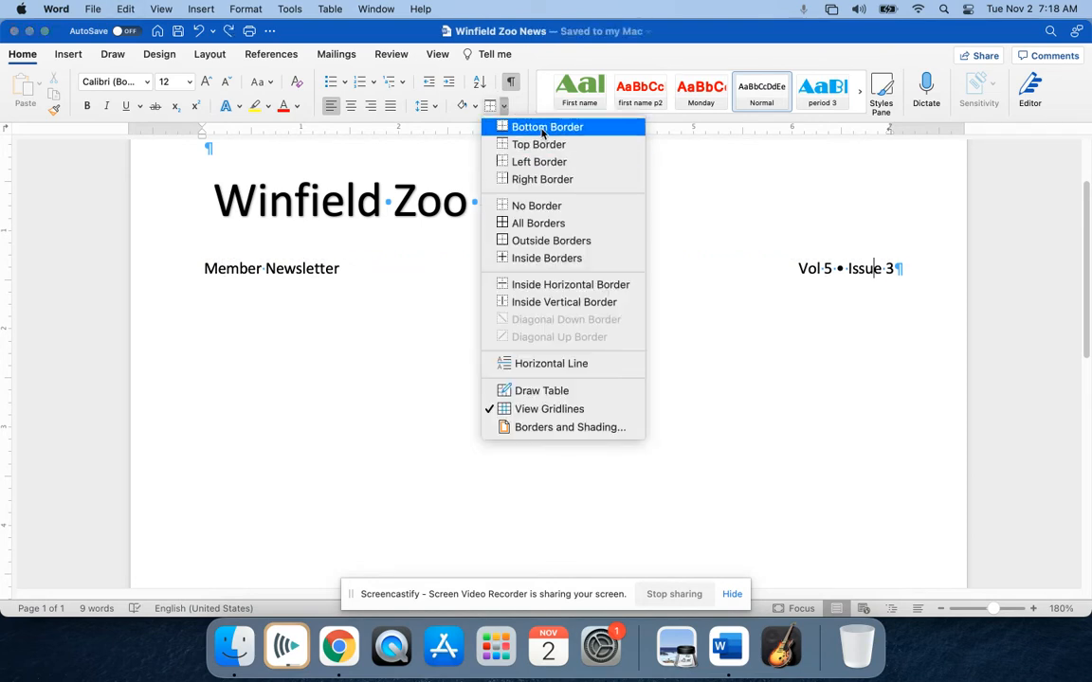
pyautogui.click(543, 129)
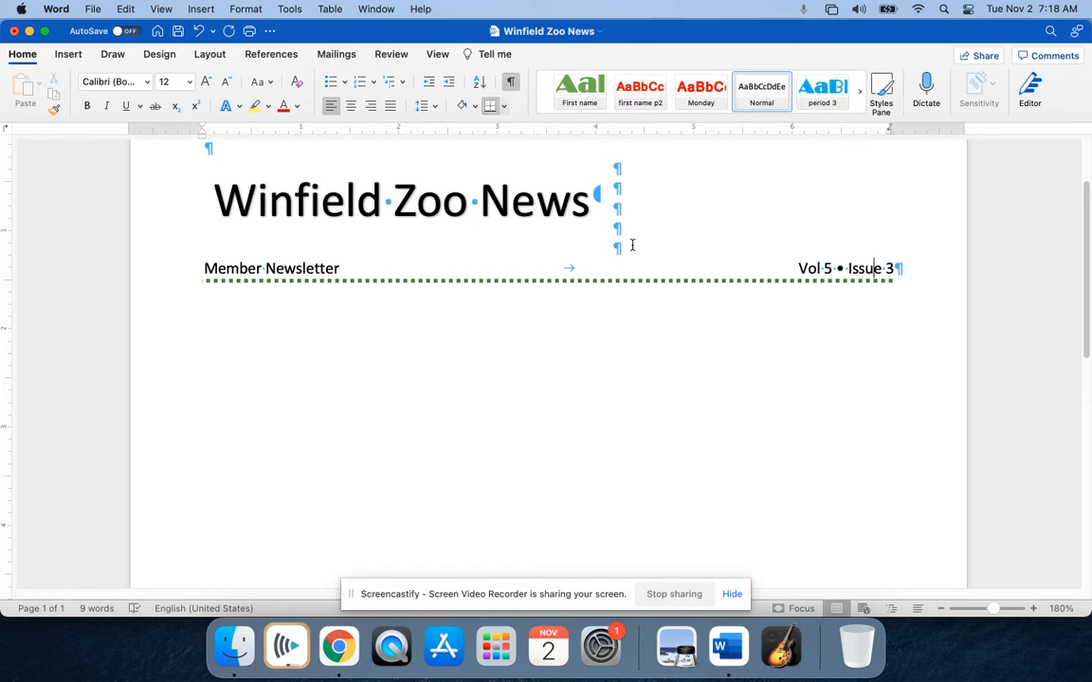
pyautogui.scroll(2, 708, 276)
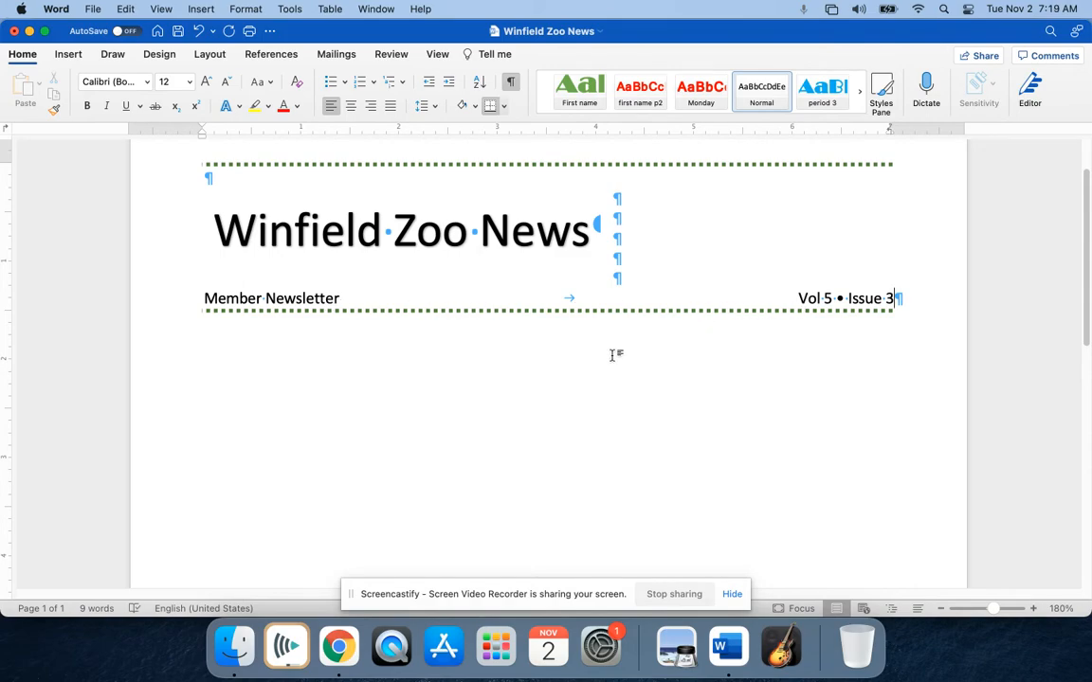
# - Switch to Chrome and review the issue information line's font, size, bold and color requirements in the formatting directions, returning to Word
pyautogui.hotkey('ctrl', 'Up')
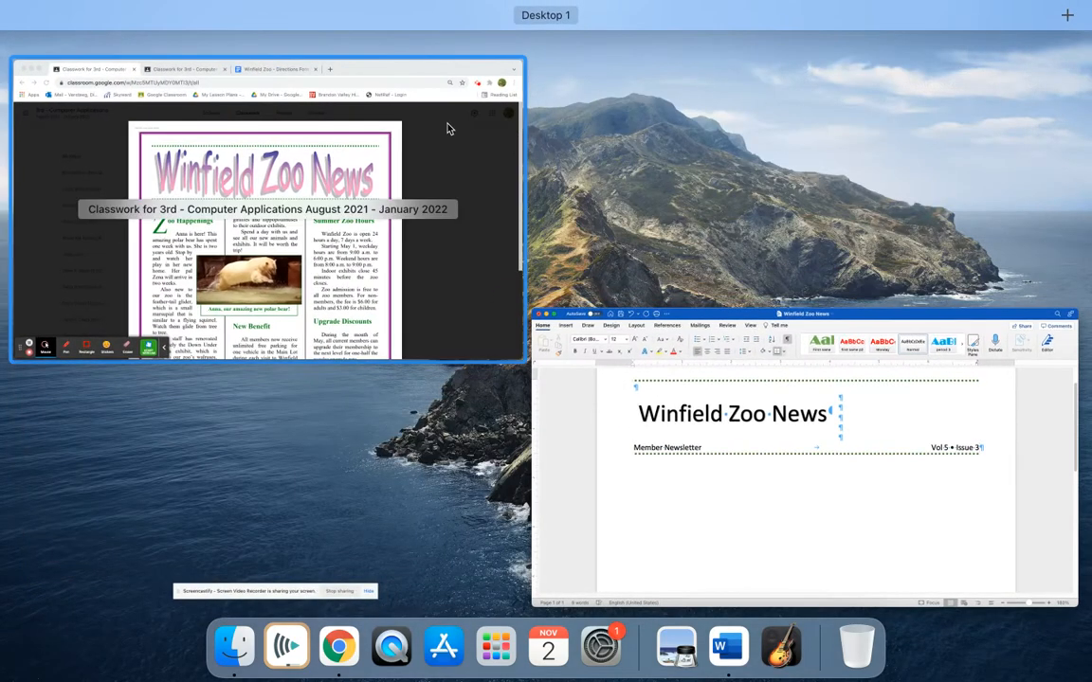
pyautogui.click(450, 128)
pyautogui.click(542, 38)
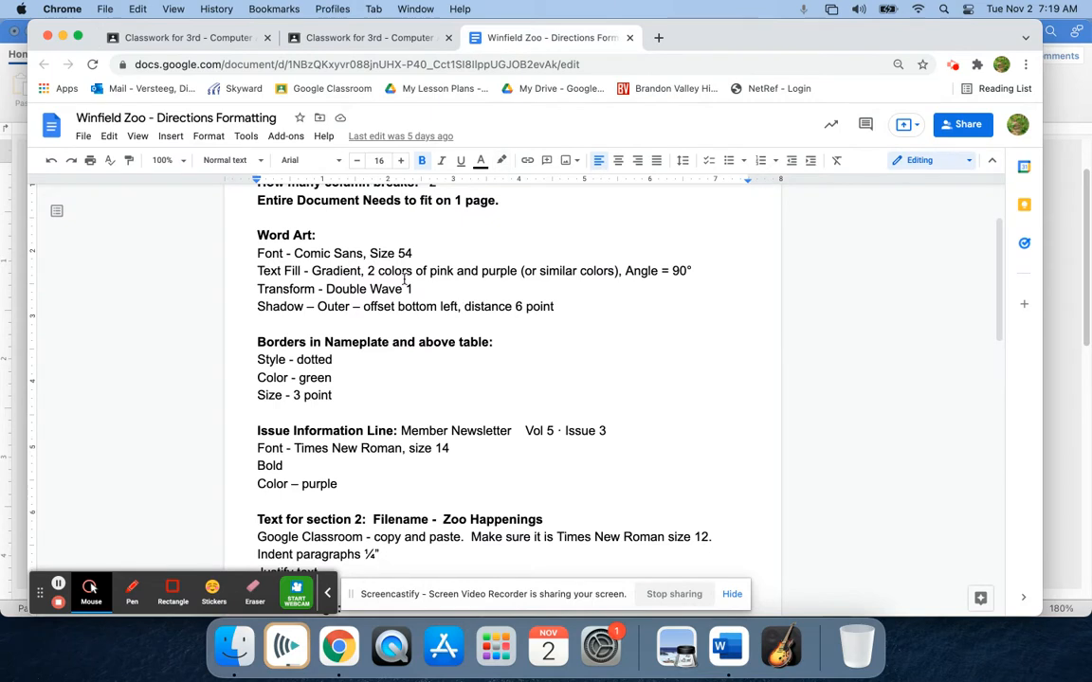
pyautogui.scroll(-3, 388, 350)
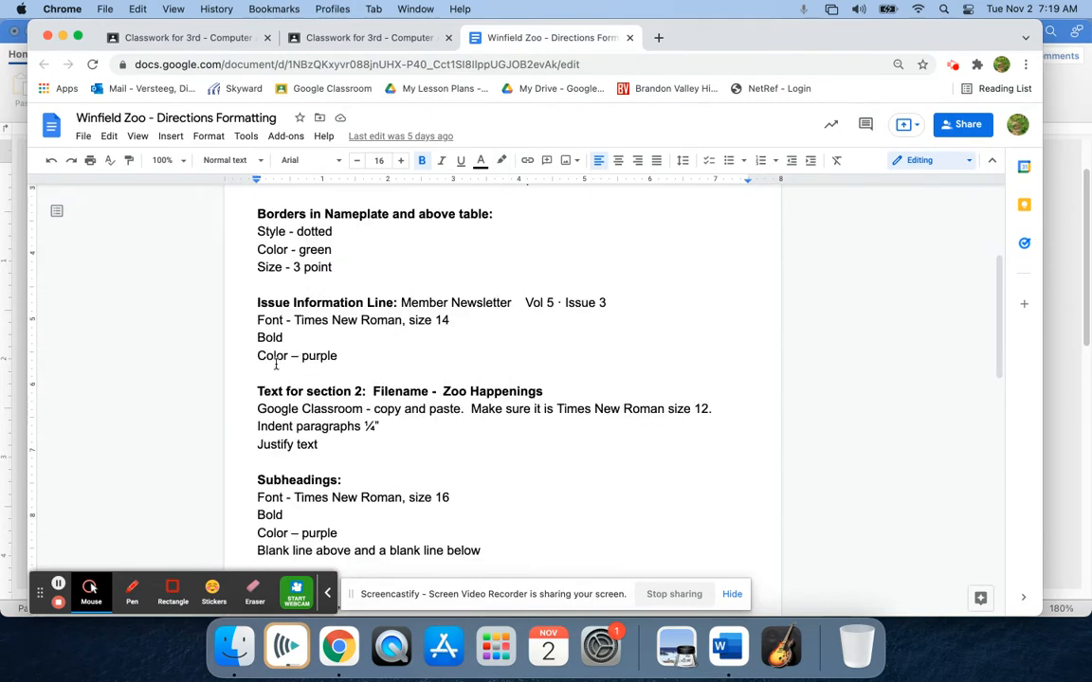
pyautogui.click(258, 301)
pyautogui.keyDown('shift'); pyautogui.click(363, 358); pyautogui.keyUp('shift')
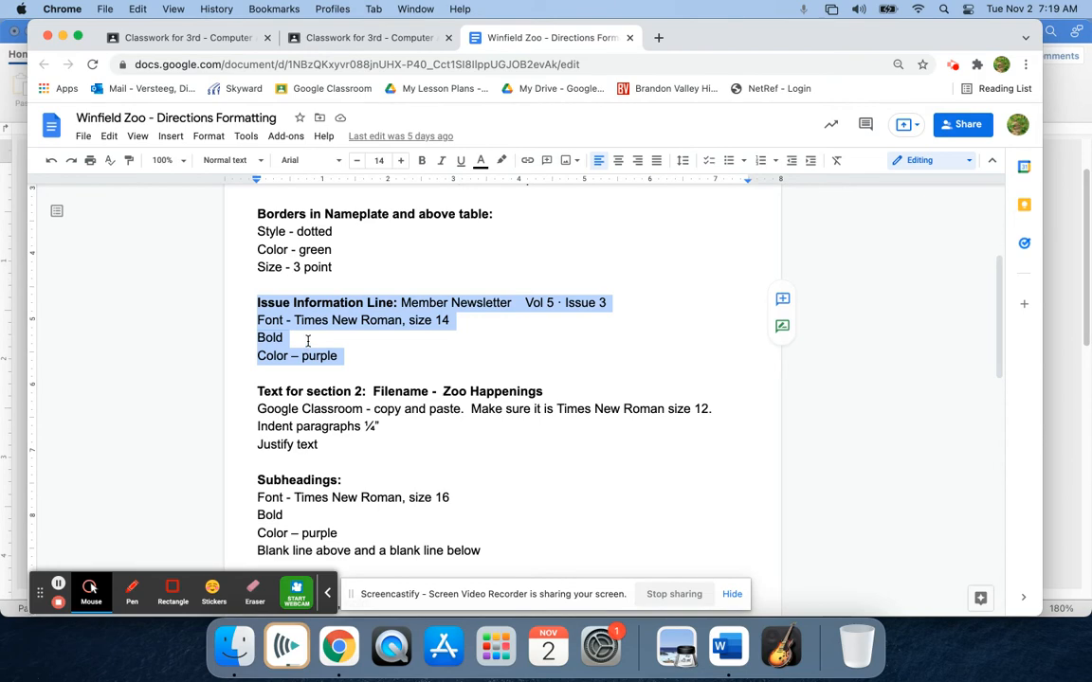
pyautogui.click(351, 354)
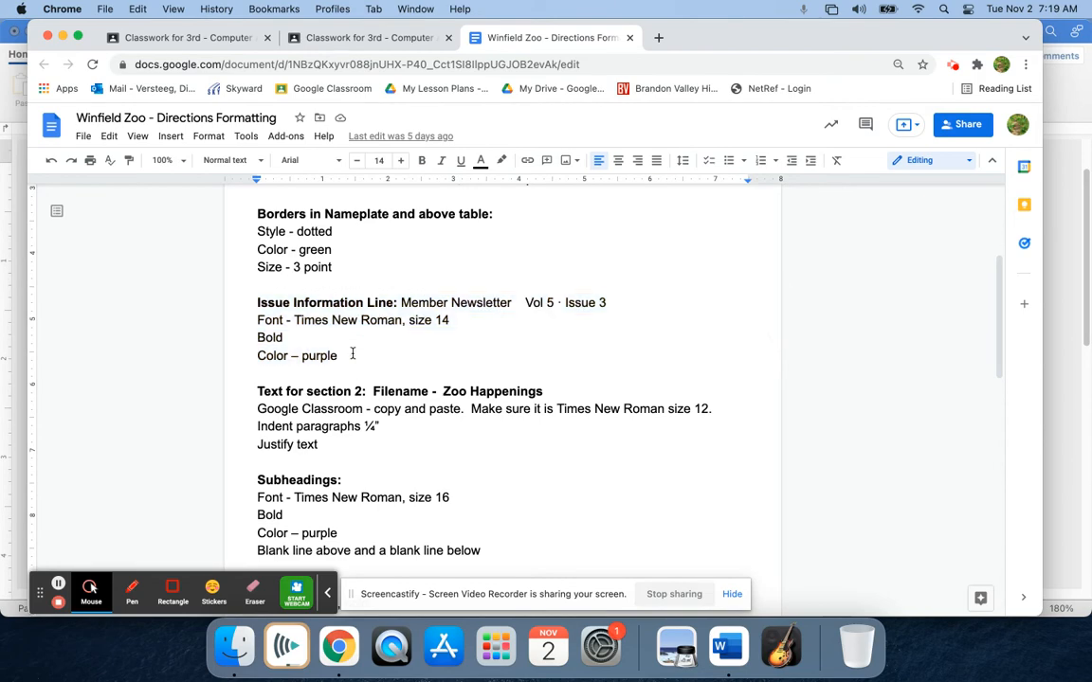
pyautogui.hotkey('ctrl', 'Up')
pyautogui.click(721, 392)
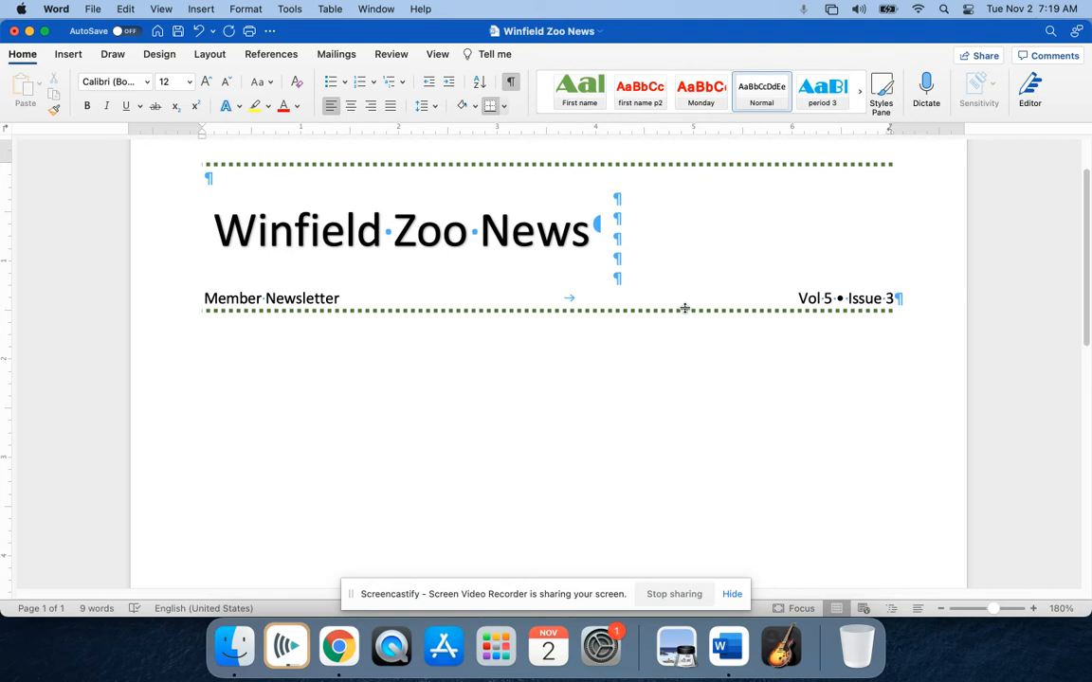
# - Add two blank paragraphs below the issue information line, clear their inherited border formatting, and save the document
pyautogui.press('Return')
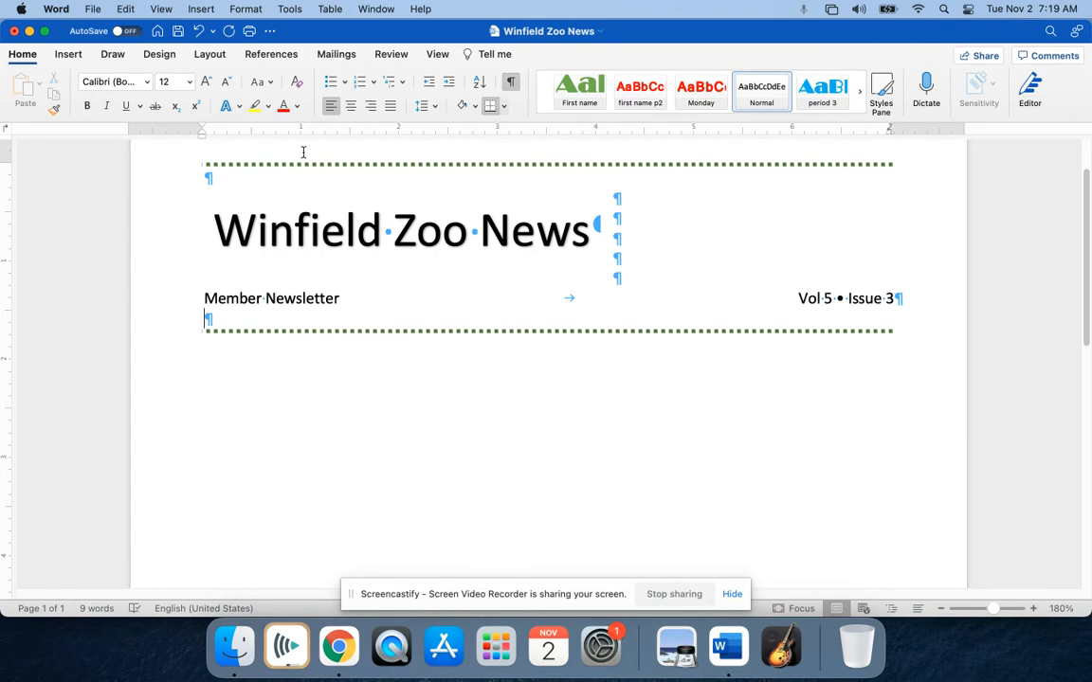
pyautogui.click(294, 83)
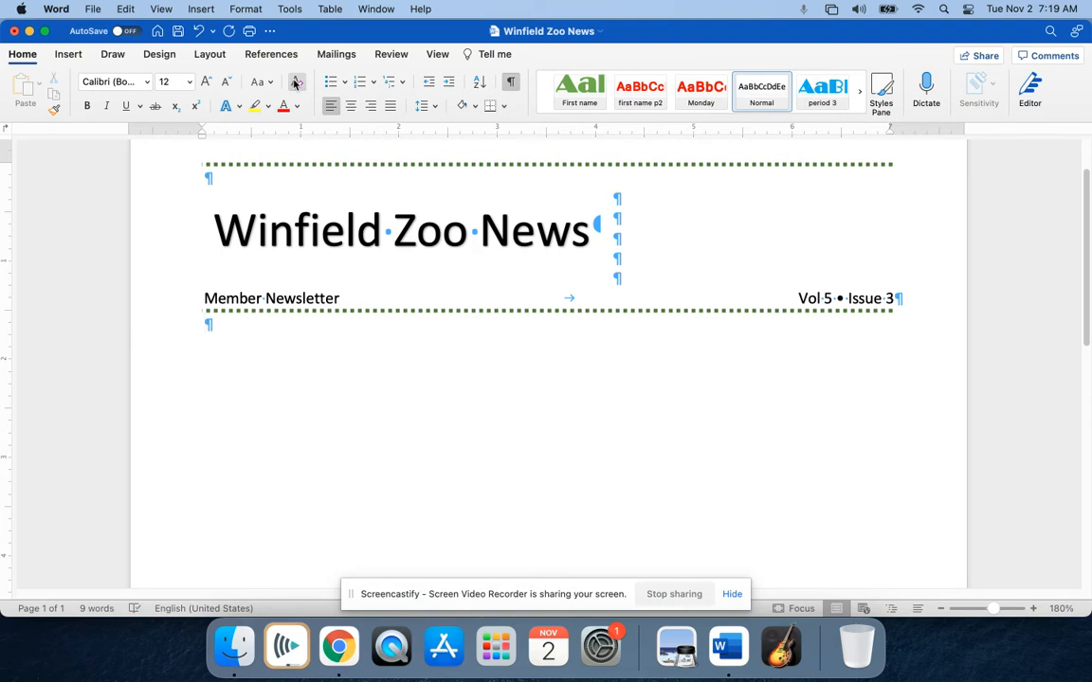
pyautogui.press('Return')
pyautogui.press('super+s')
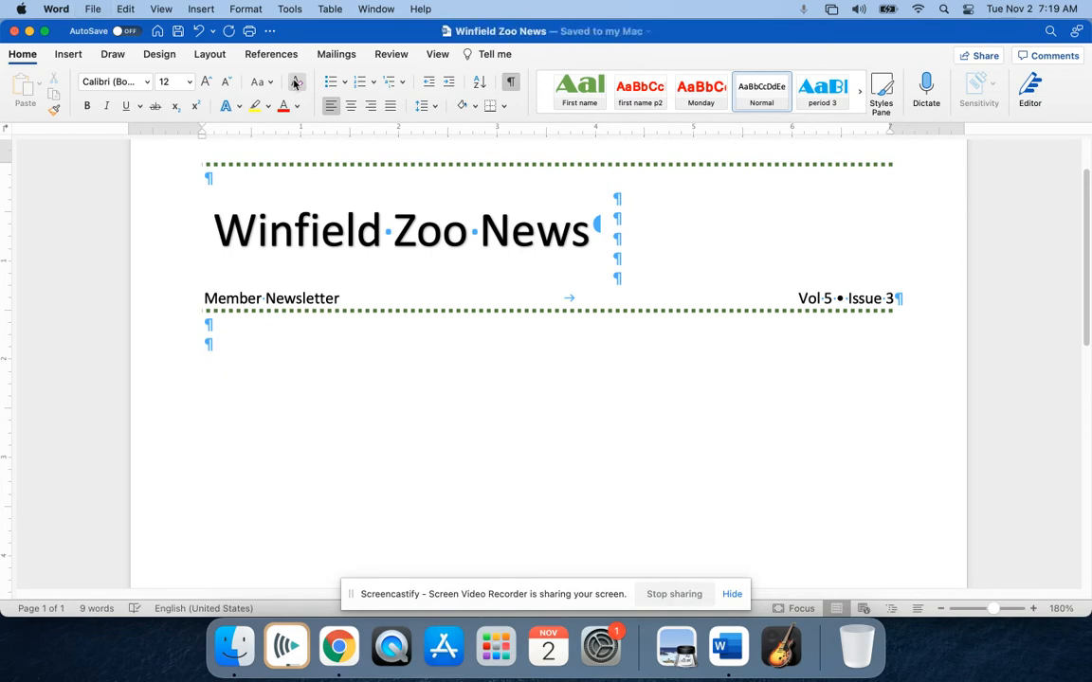
# - Check the finished sample in Chrome, insert a continuous section break below the nameplate in Word, and save
pyautogui.hotkey('ctrl', 'Up')
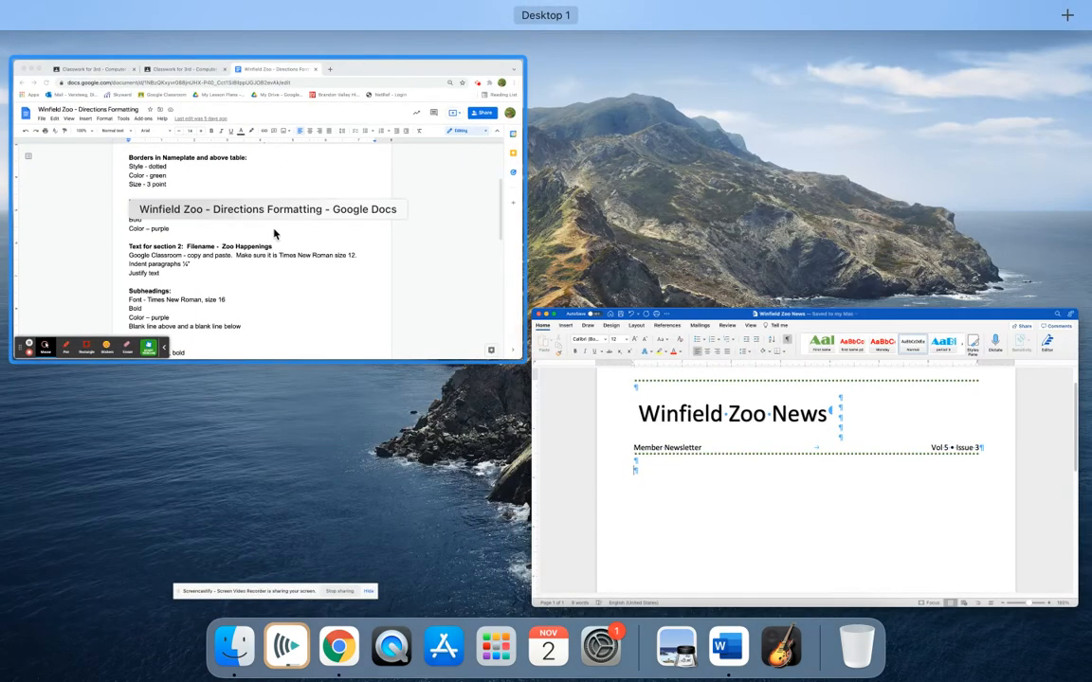
pyautogui.click(289, 180)
pyautogui.click(224, 39)
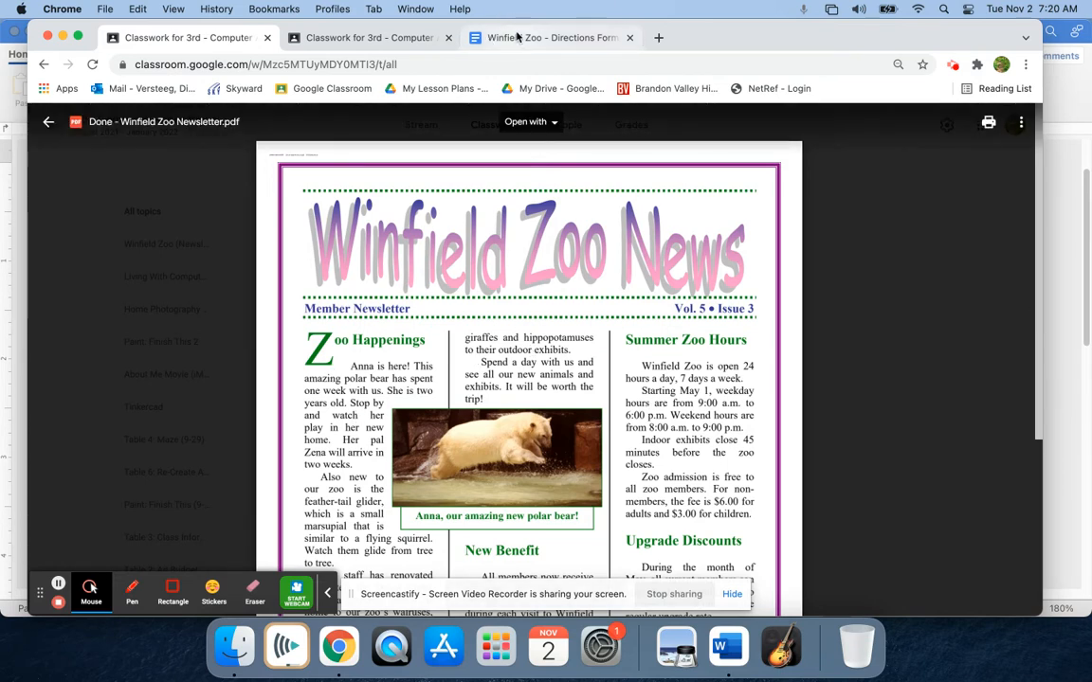
pyautogui.hotkey('ctrl', 'Up')
pyautogui.click(662, 363)
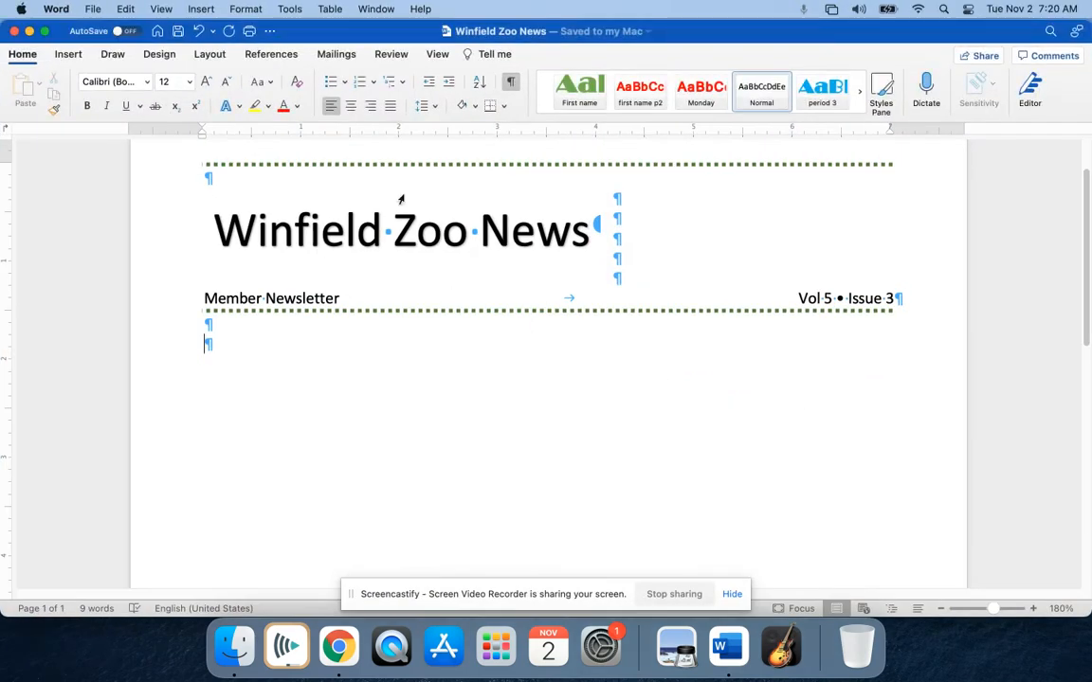
pyautogui.click(204, 54)
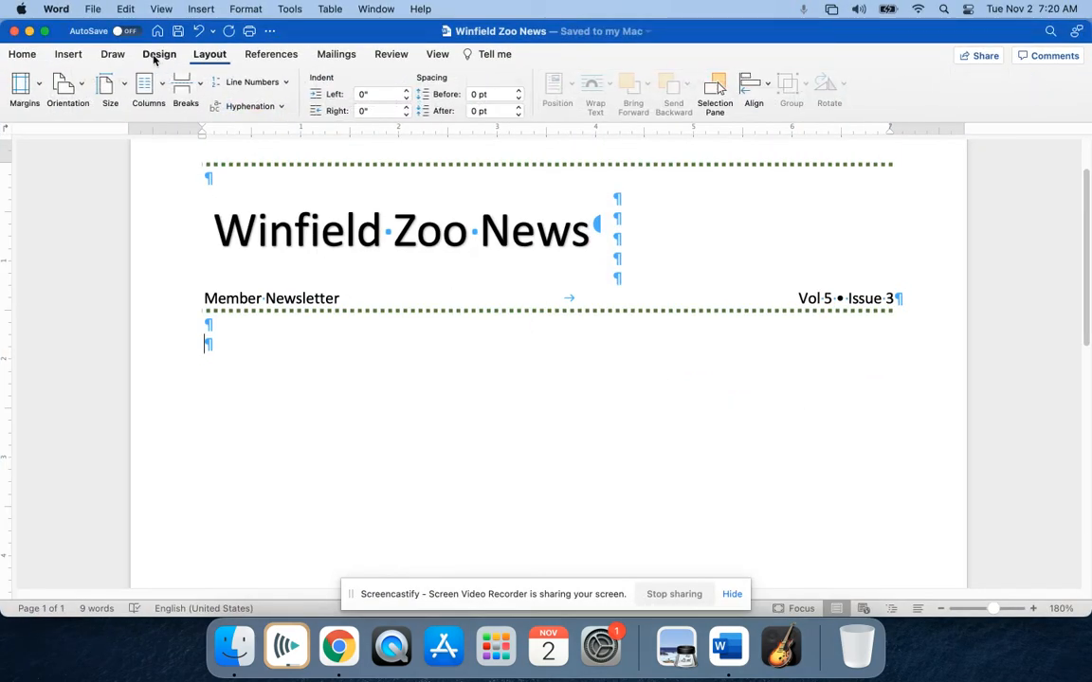
pyautogui.click(200, 87)
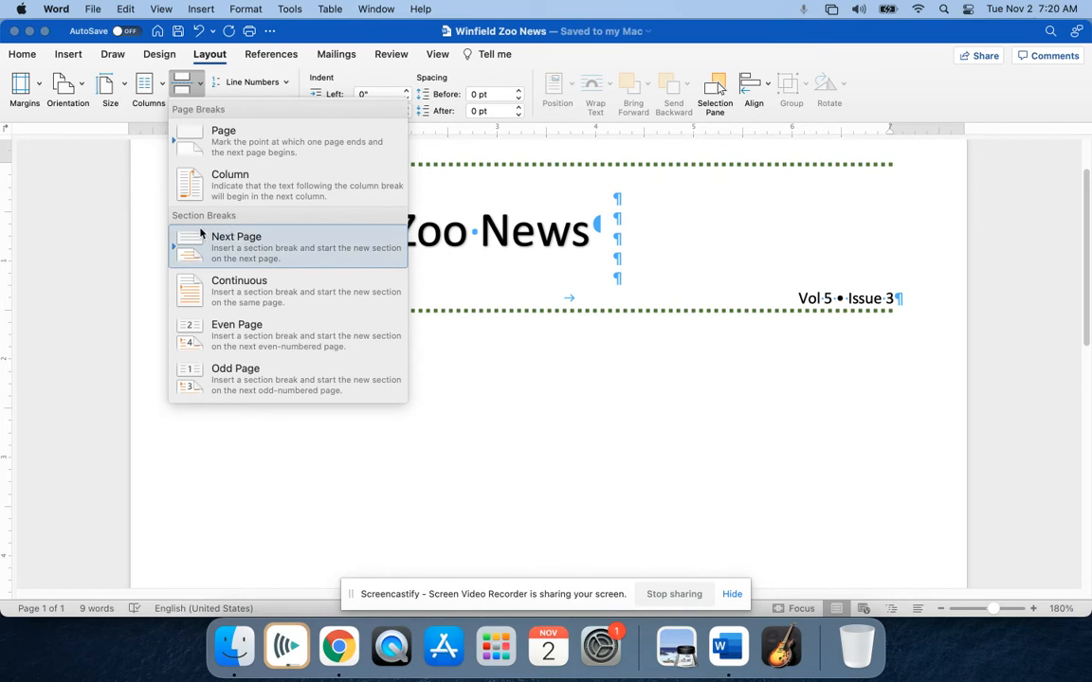
pyautogui.click(303, 305)
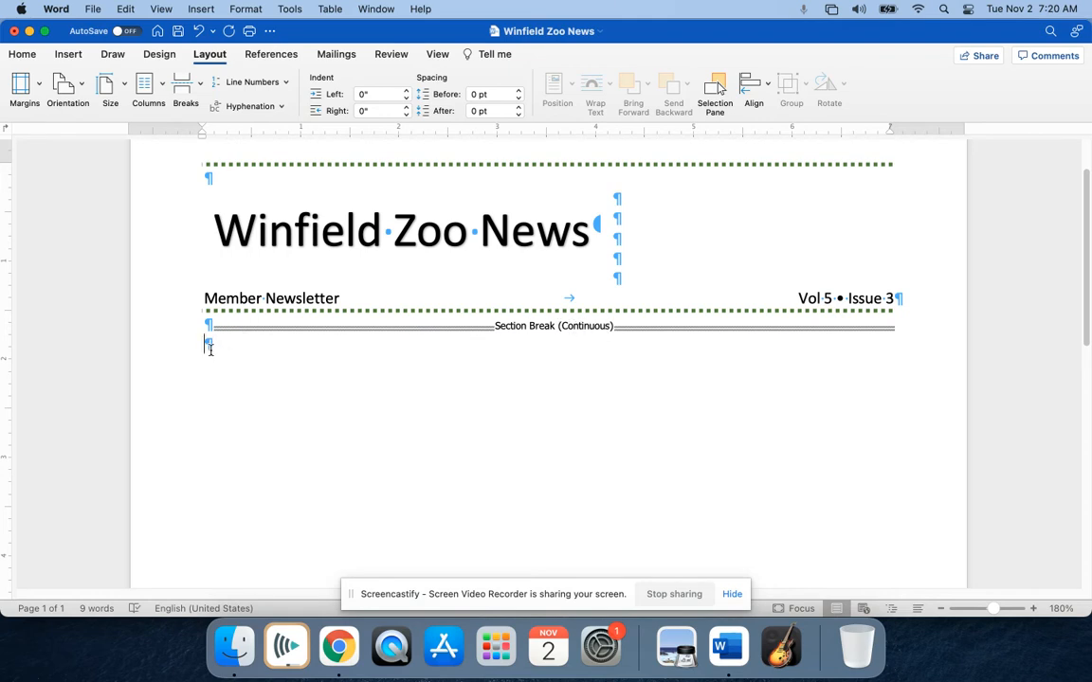
pyautogui.press('super+s')
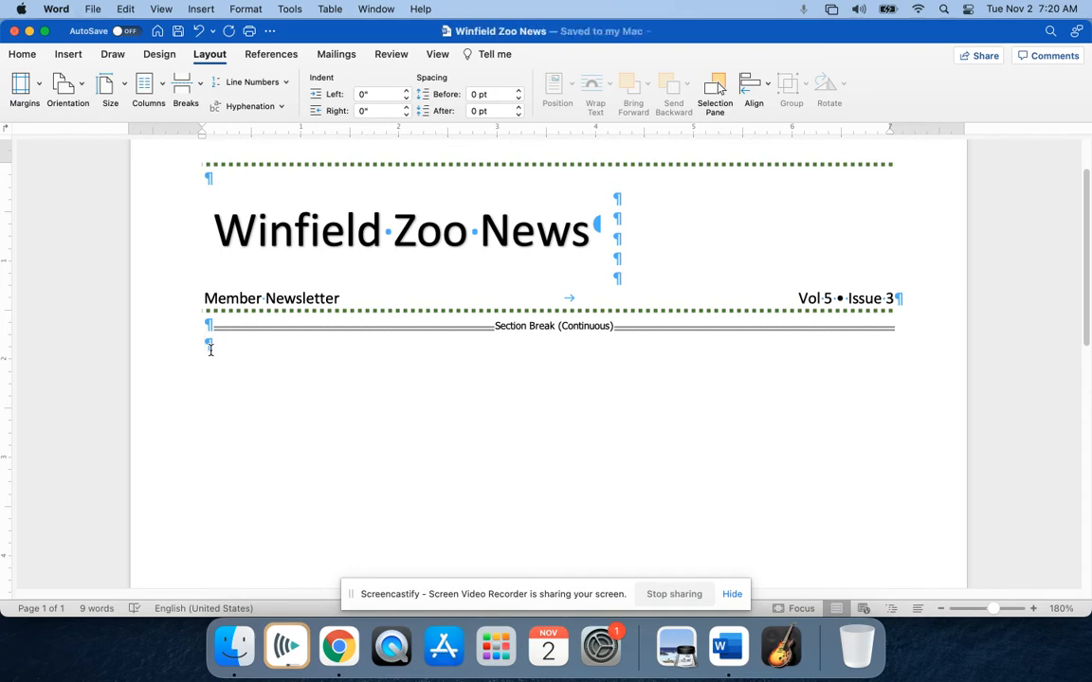
# - Check the sample's article area in Chrome and copy the entire text of the Zoo Happenings document from the Winfield Zoo classwork
pyautogui.hotkey('ctrl', 'Up')
pyautogui.click(221, 344)
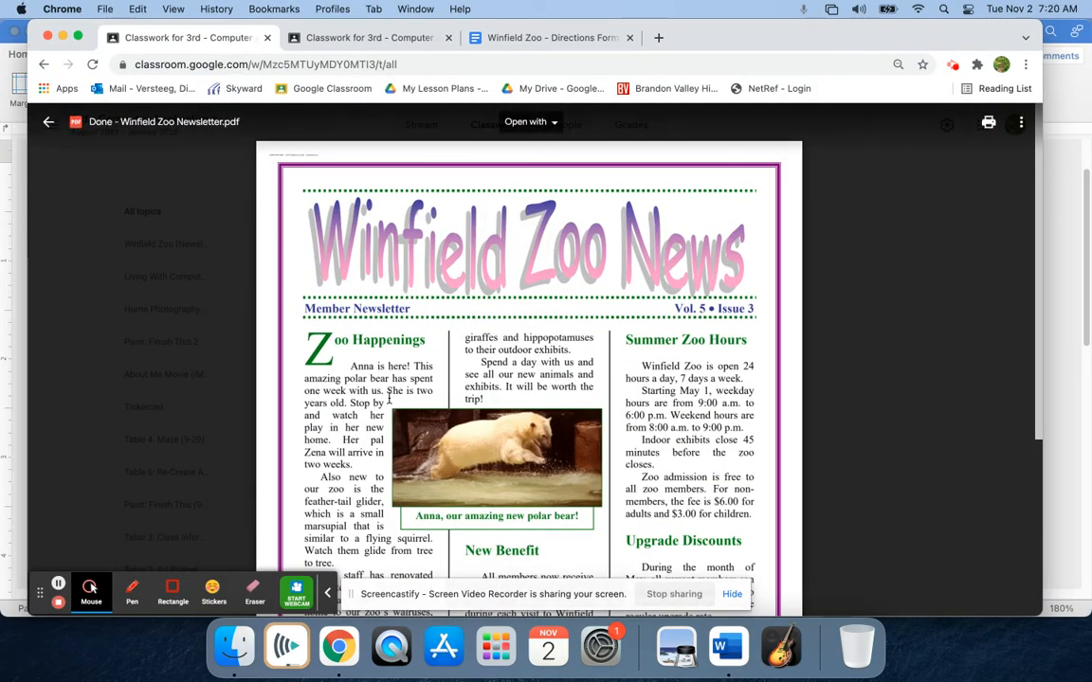
pyautogui.moveTo(310, 313); pyautogui.dragTo(371, 436)
pyautogui.click(376, 362)
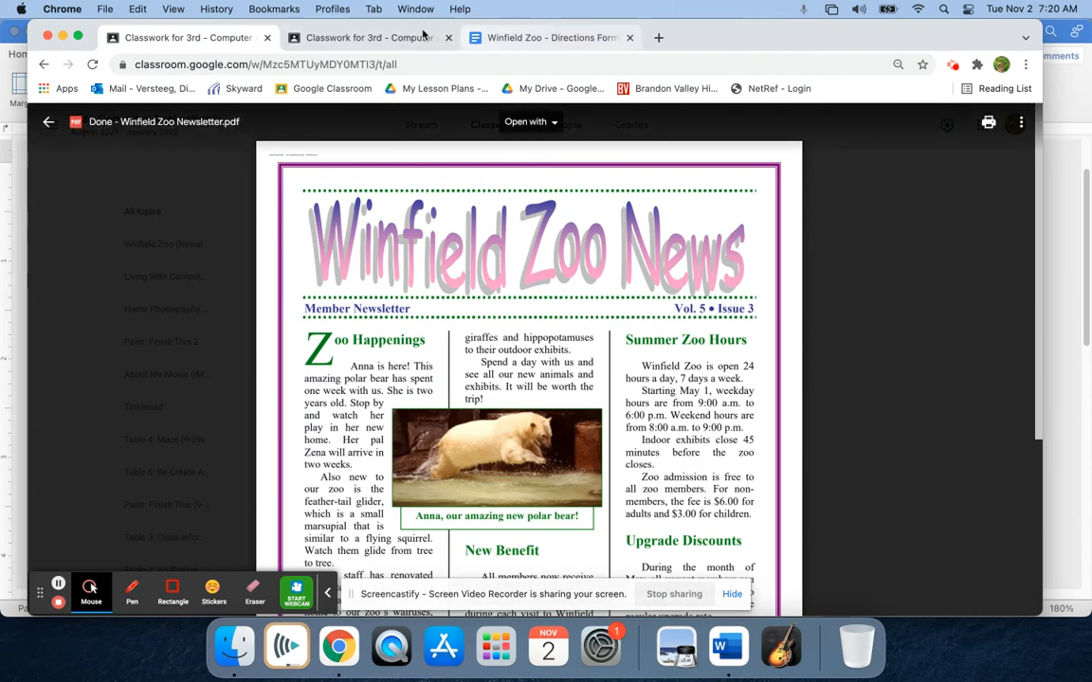
pyautogui.click(369, 38)
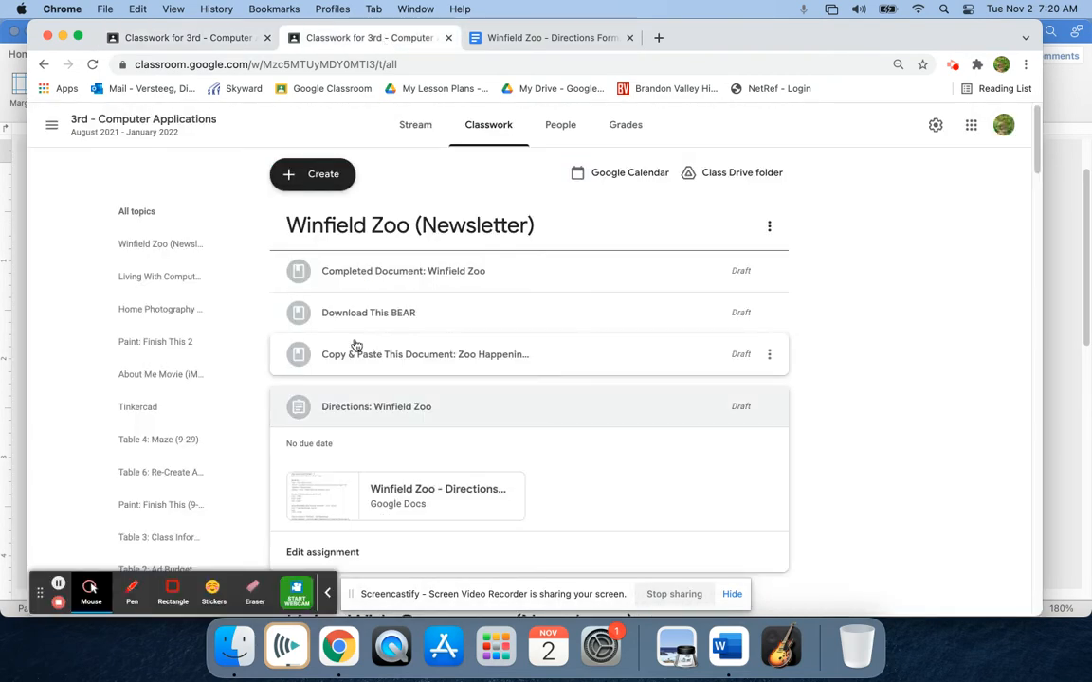
pyautogui.click(436, 358)
pyautogui.click(332, 436)
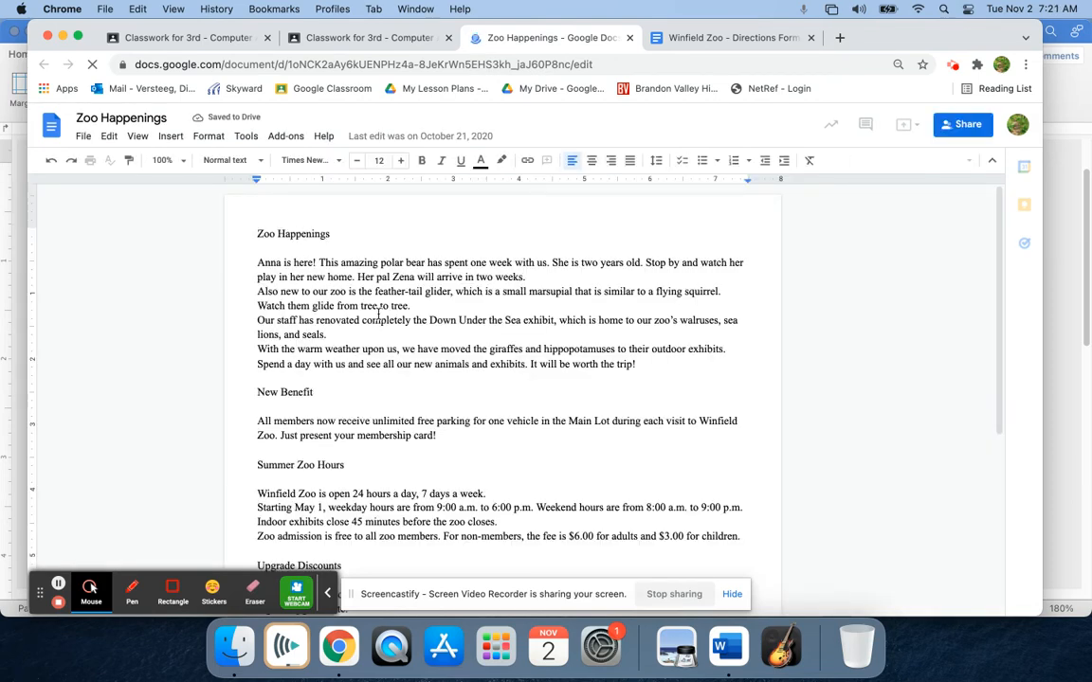
pyautogui.press('super+a')
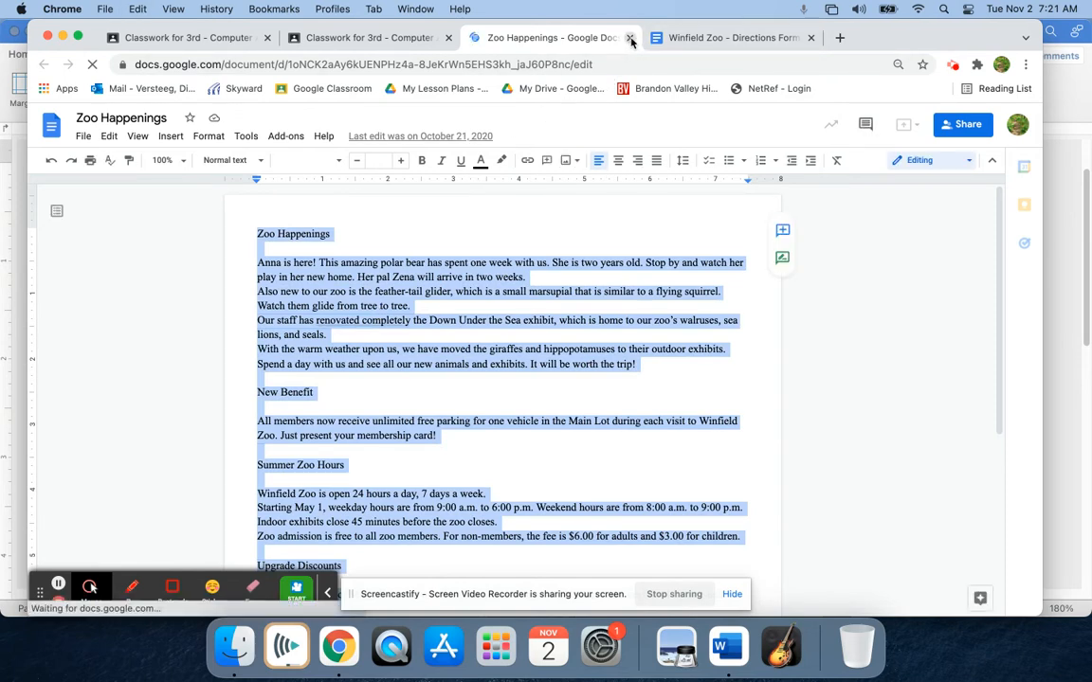
pyautogui.click(631, 39)
# - Paste the Zoo Happenings text into the section below the continuous break in Word and save the document
pyautogui.hotkey('ctrl', 'Up')
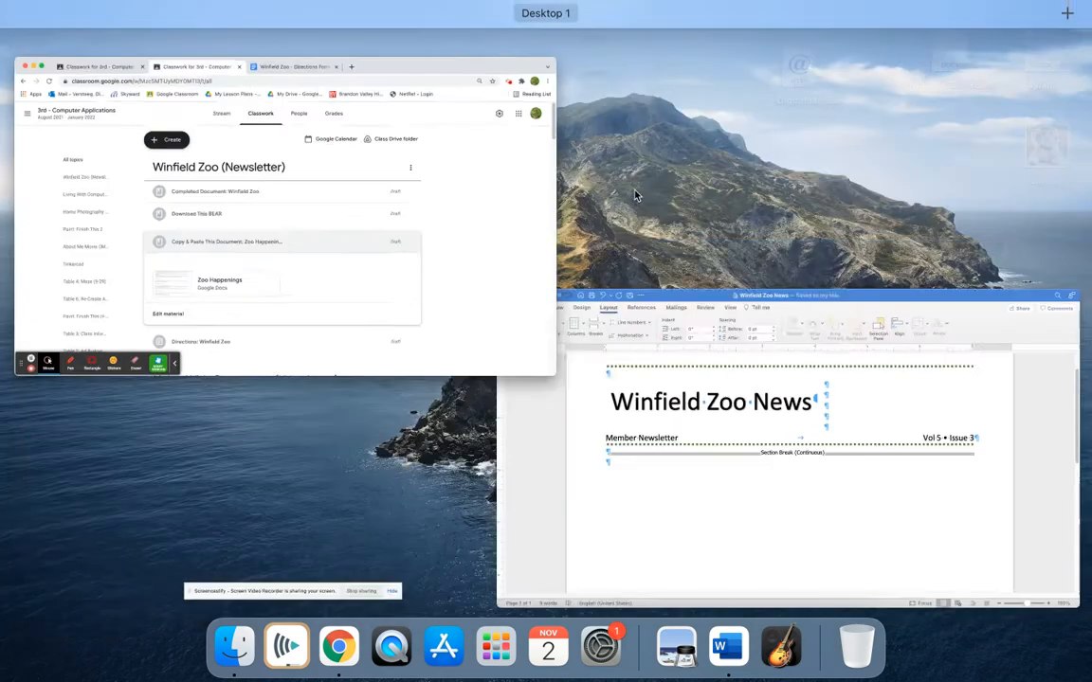
pyautogui.click(781, 479)
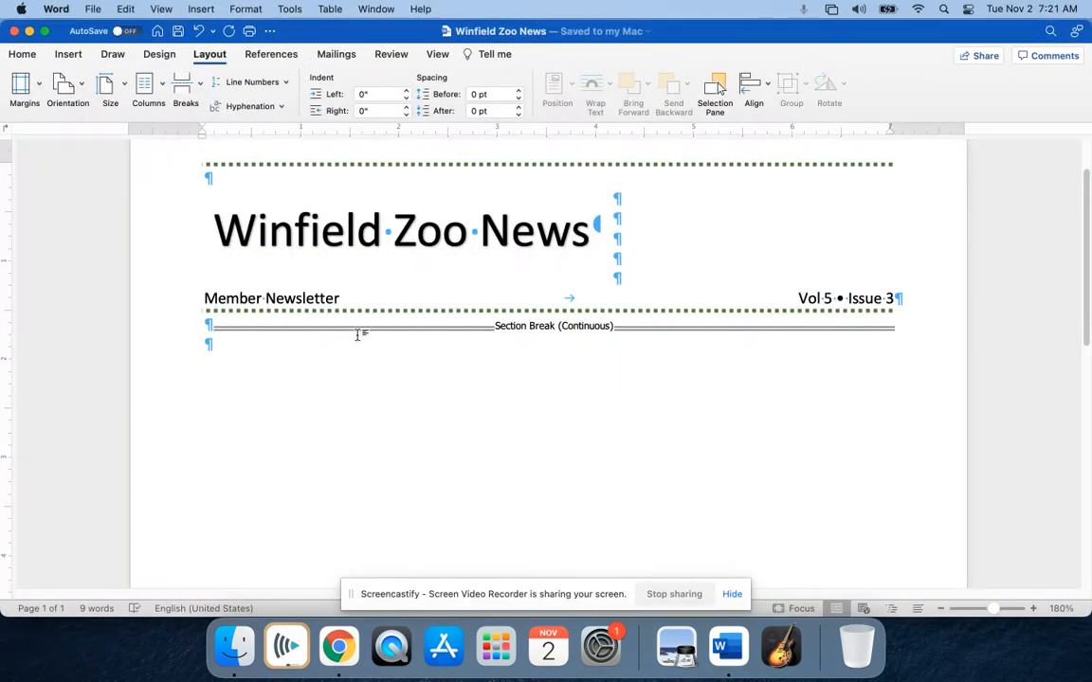
pyautogui.press('super+v')
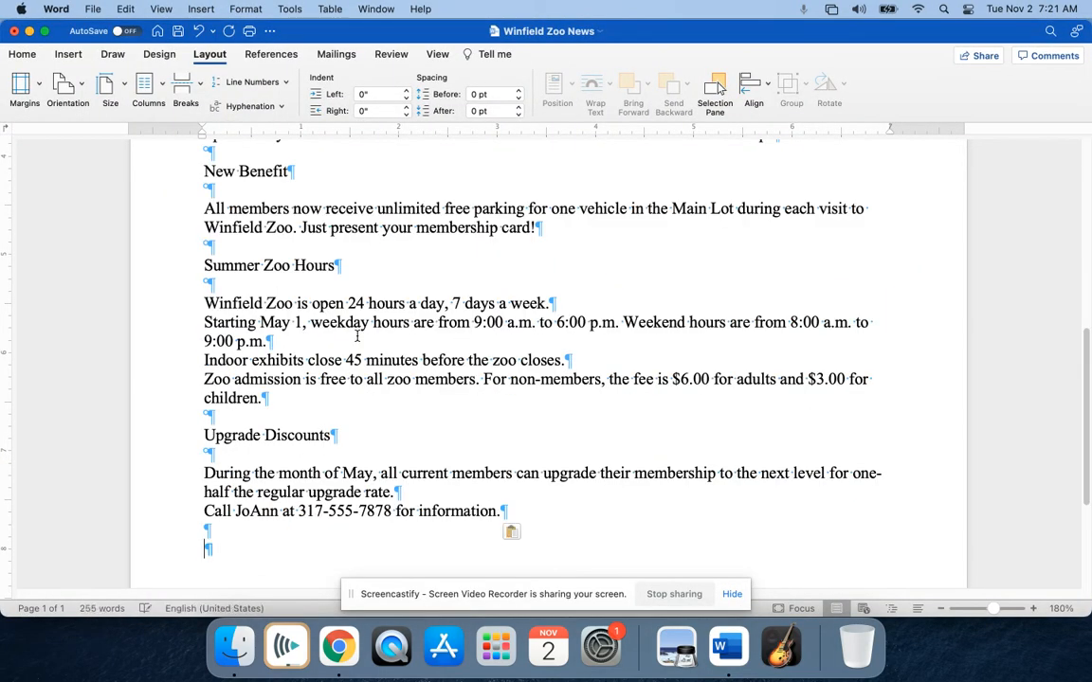
pyautogui.scroll(10, 357, 335)
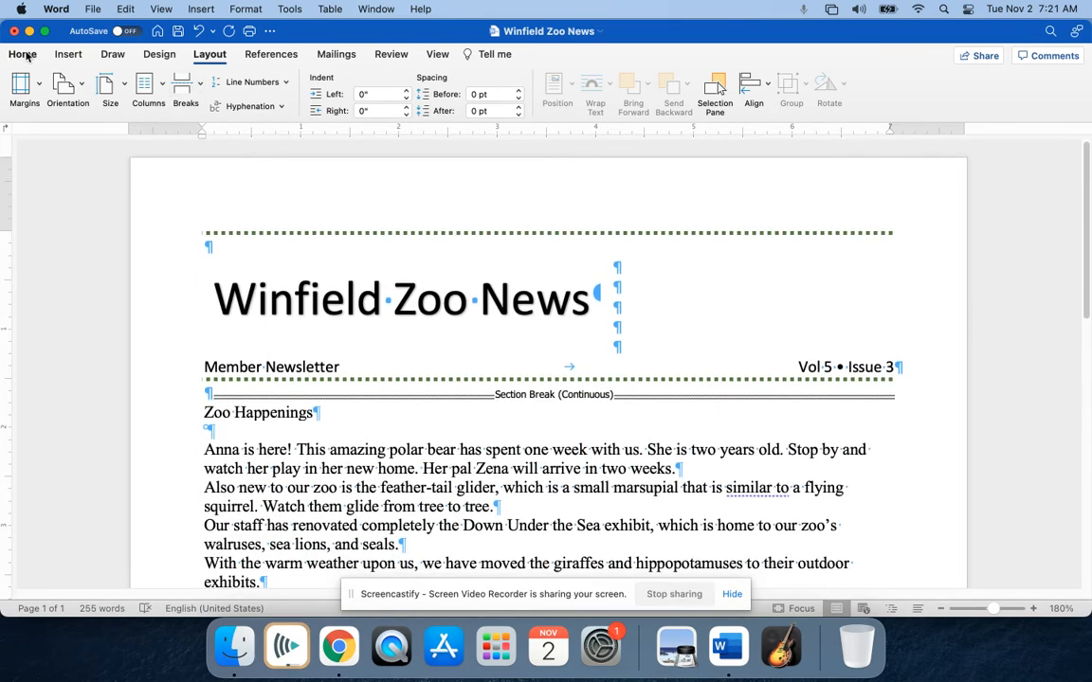
pyautogui.click(23, 55)
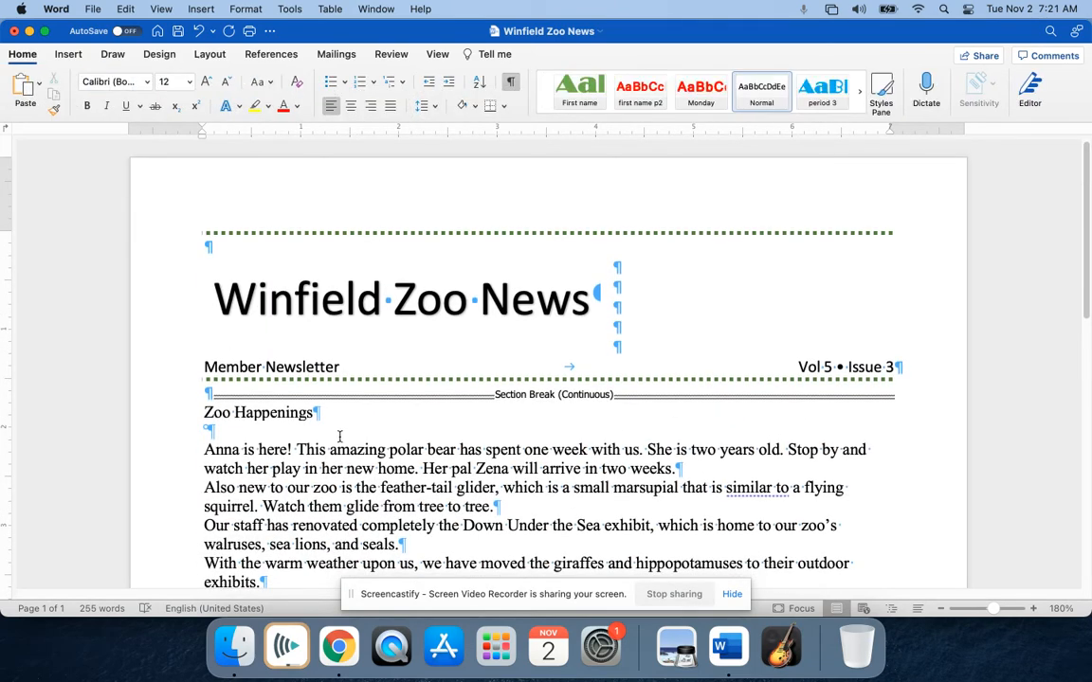
pyautogui.press('super+s')
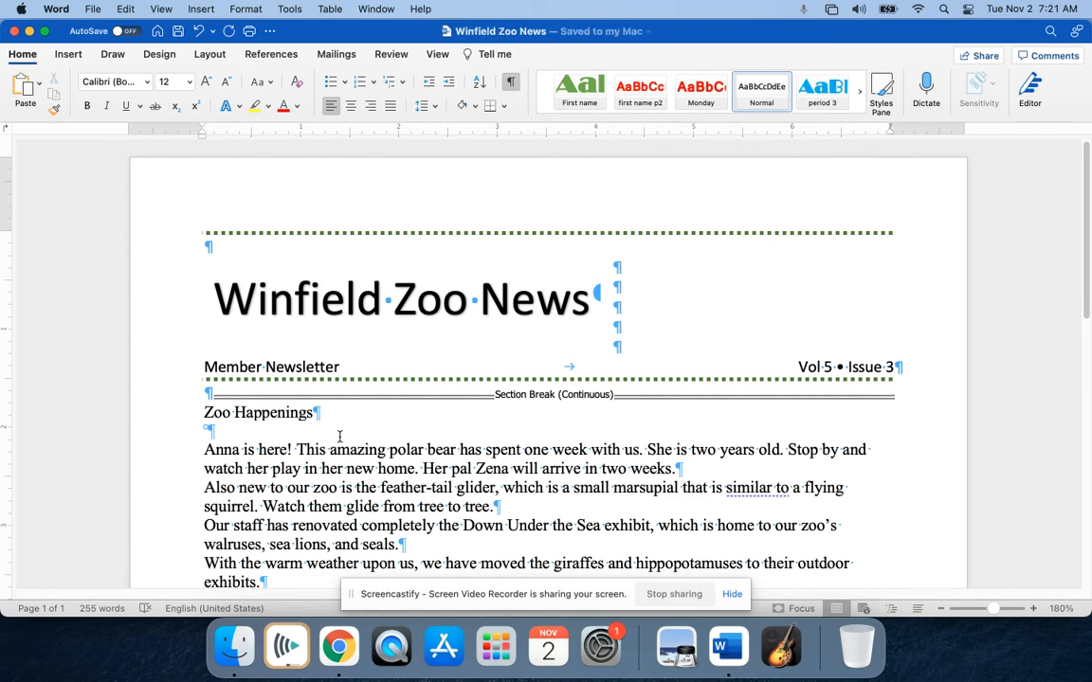
# - Review the section 2 text, subheading and drop cap directions and the finished sample in Chrome, returning to Word
pyautogui.hotkey('ctrl', 'Up')
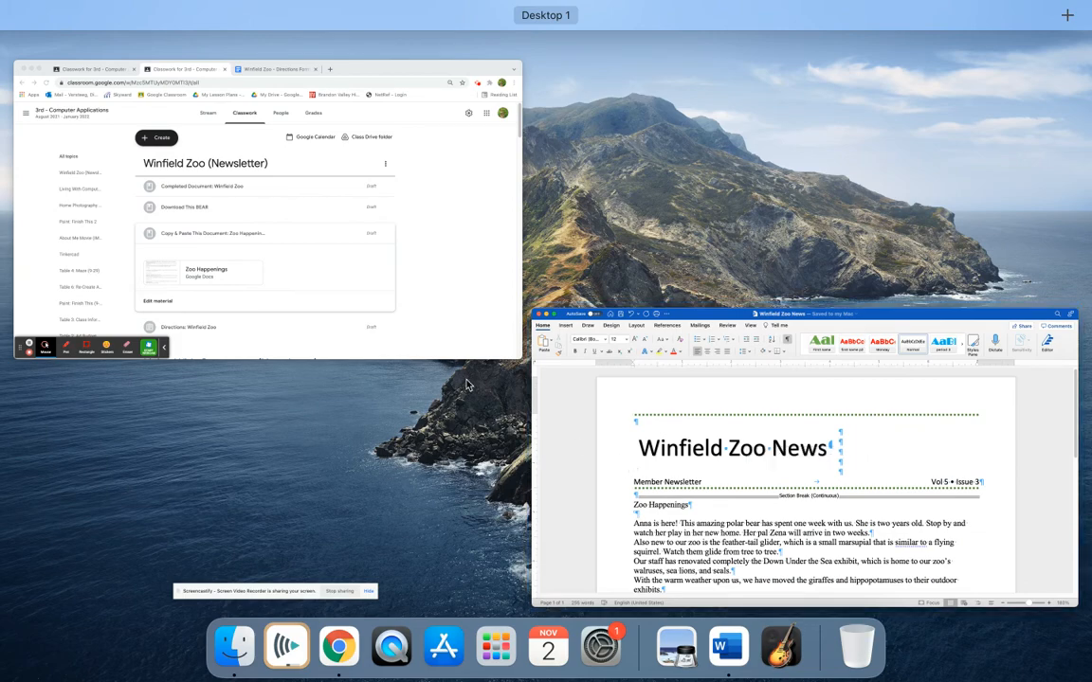
pyautogui.click(439, 324)
pyautogui.click(493, 38)
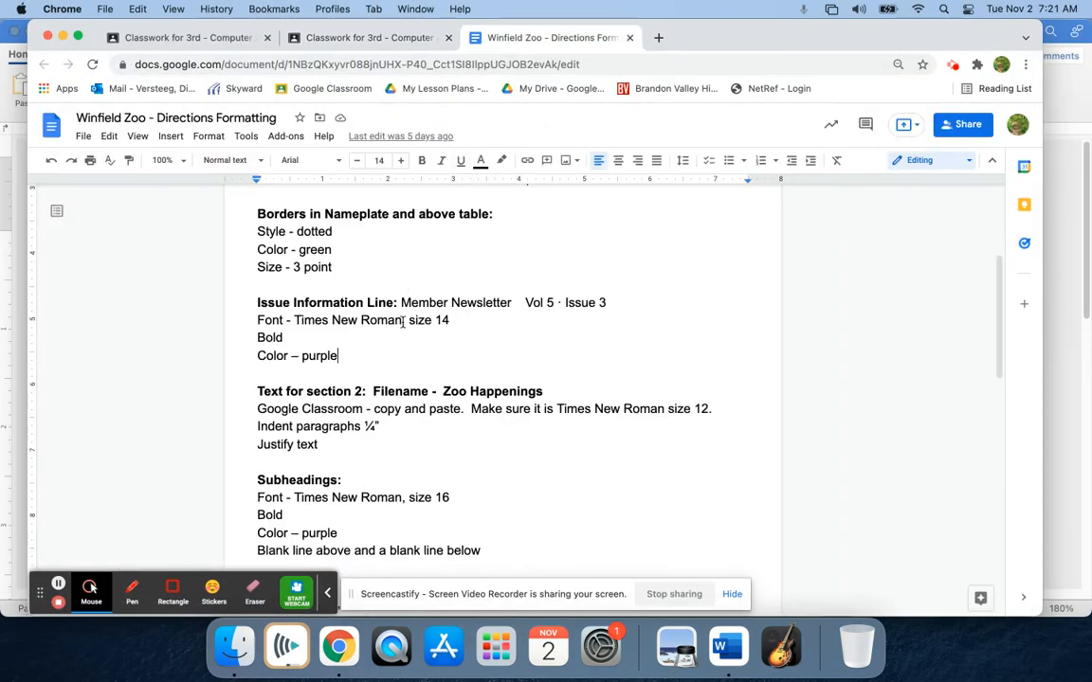
pyautogui.scroll(-3, 401, 322)
pyautogui.scroll(-1, 402, 323)
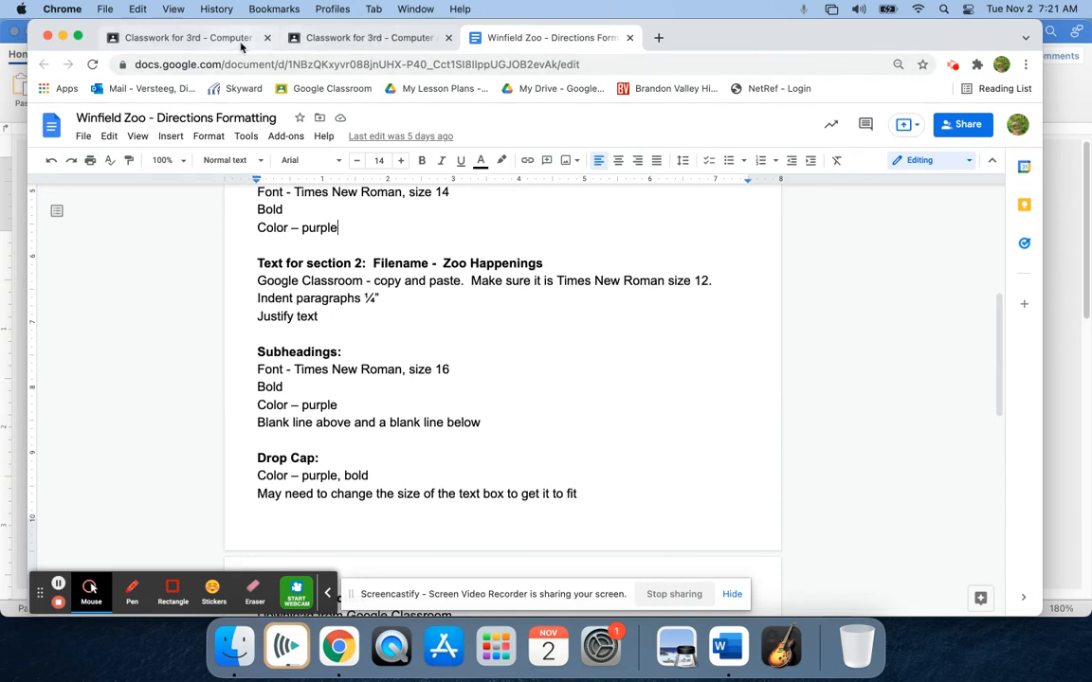
pyautogui.click(216, 40)
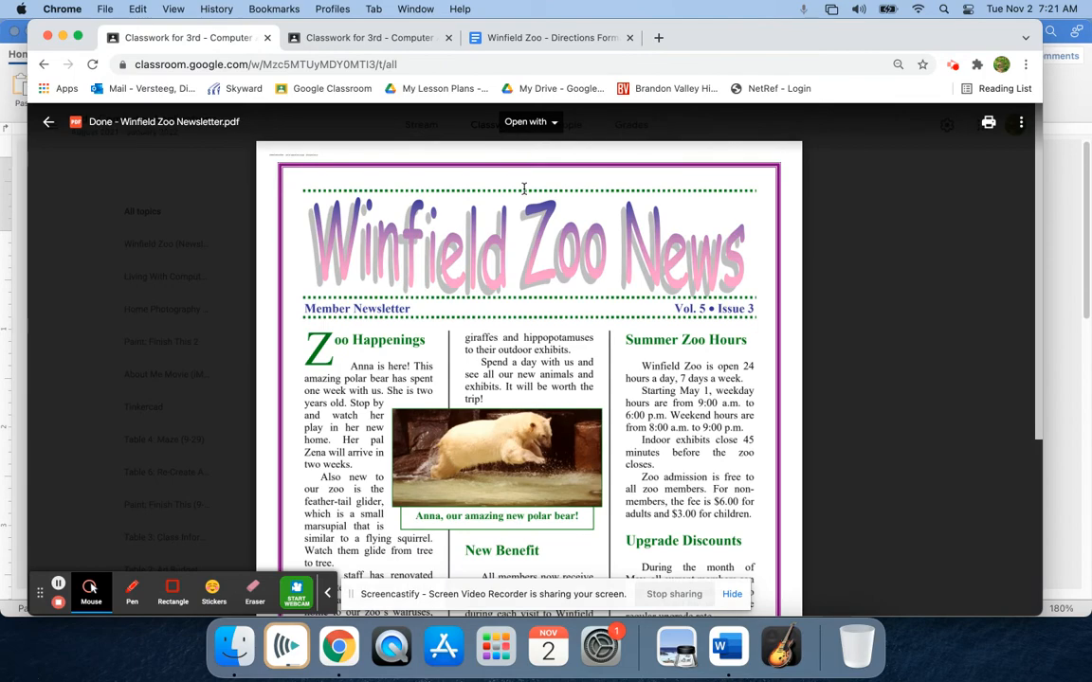
pyautogui.hotkey('ctrl', 'Up')
pyautogui.click(642, 453)
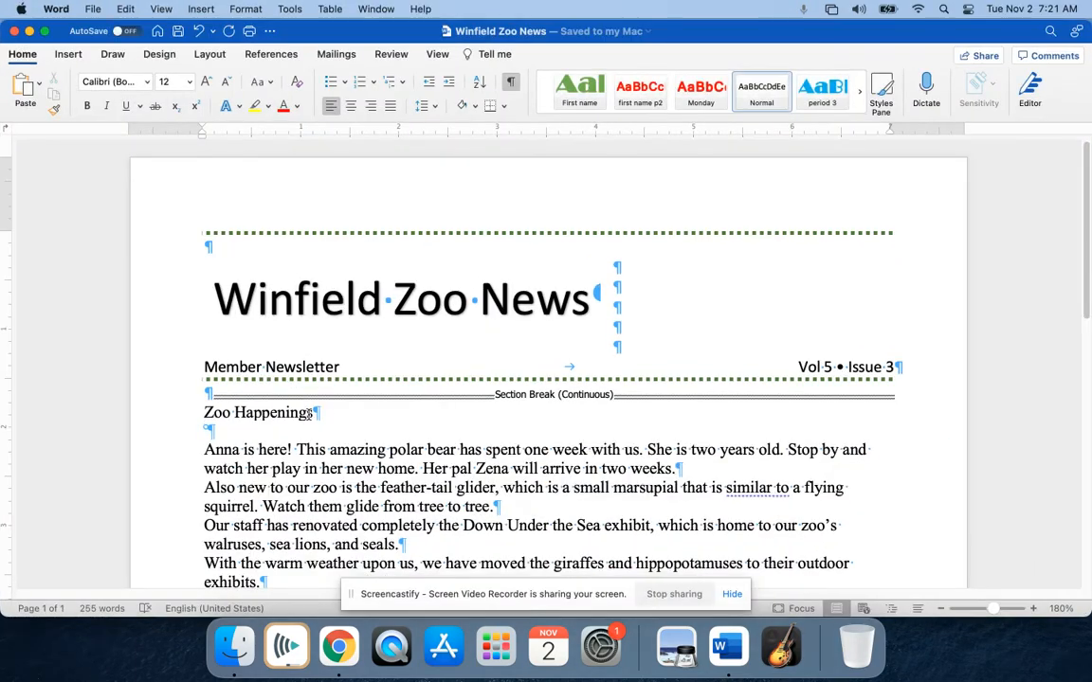
# - Place the cursor in the Zoo Happenings section and hide the document's formatting marks
pyautogui.click(281, 442)
pyautogui.scroll(-5, 276, 433)
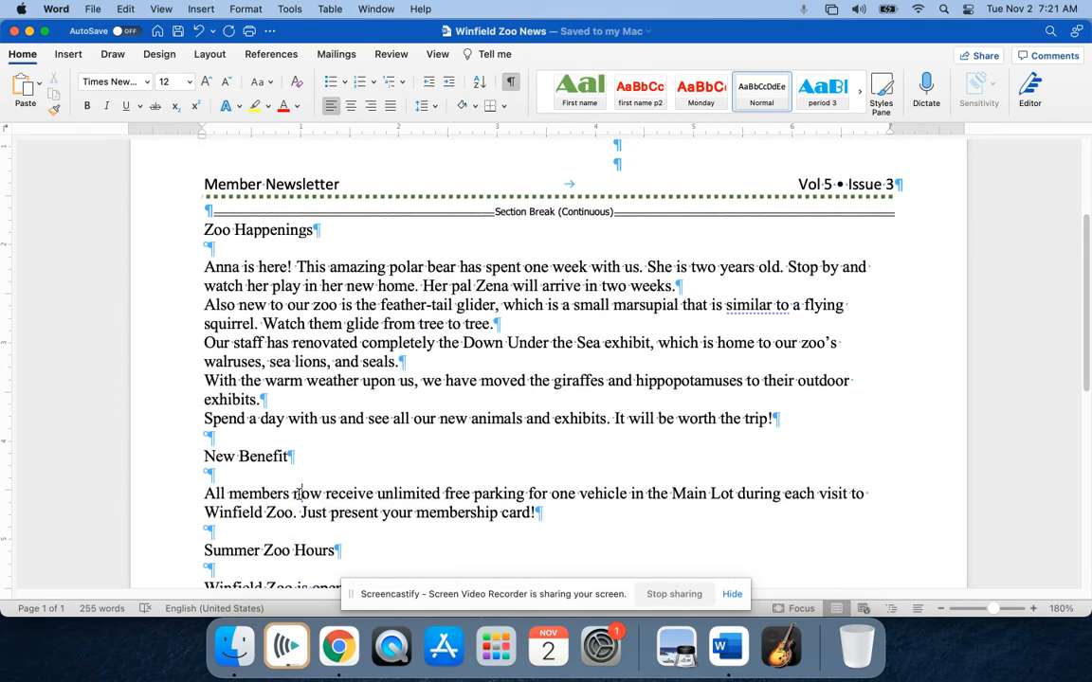
pyautogui.scroll(5, 299, 493)
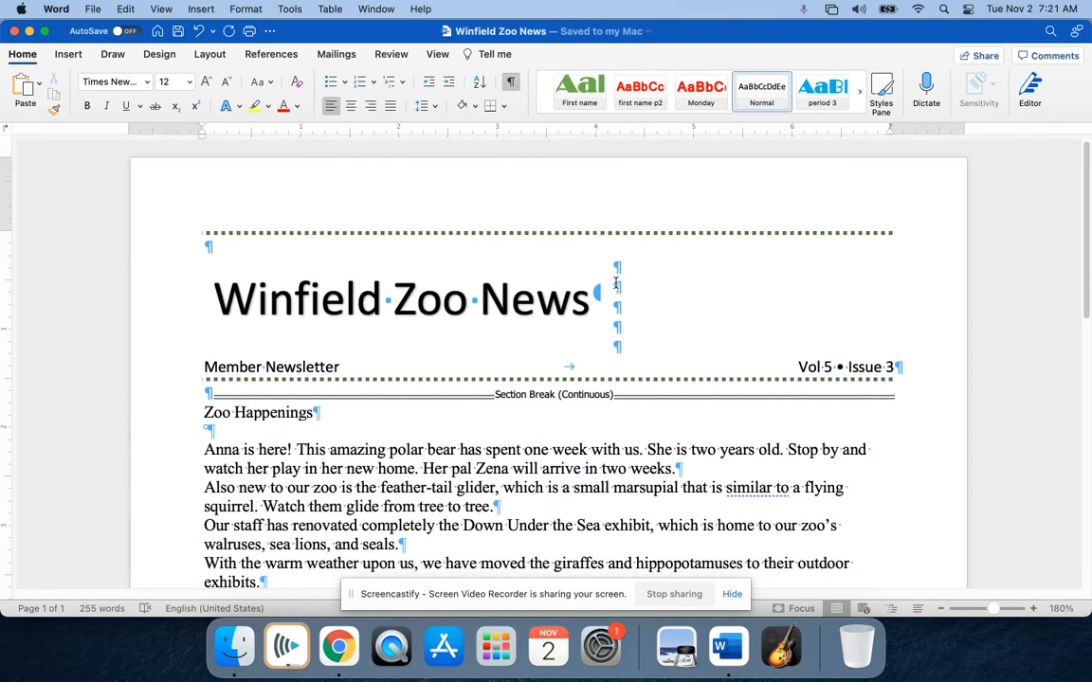
pyautogui.click(511, 83)
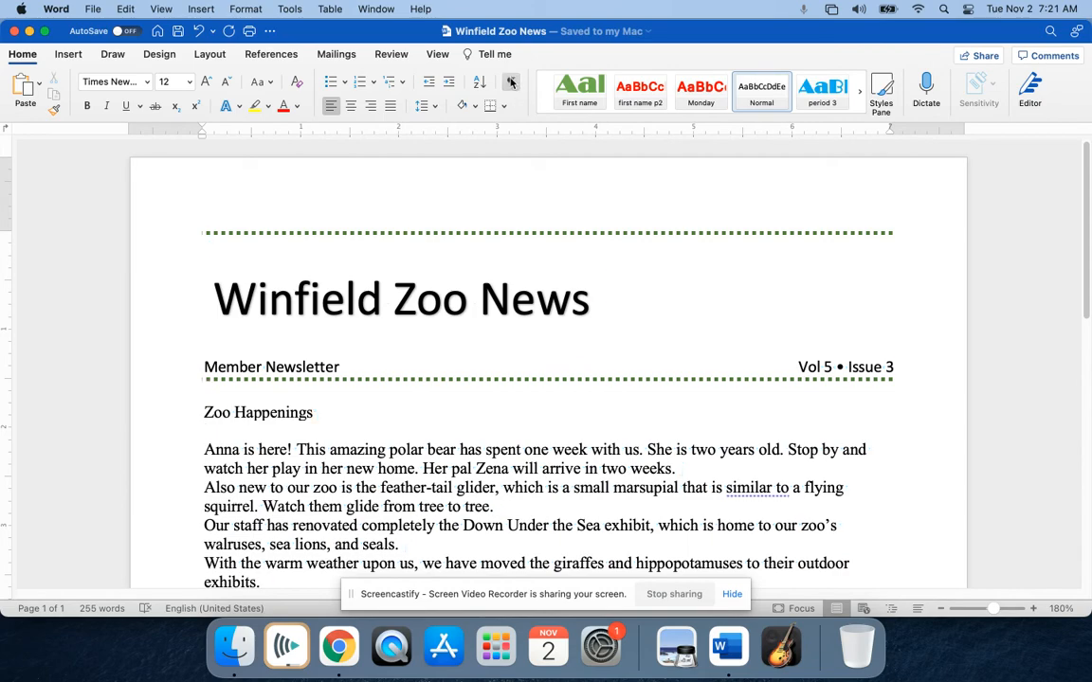
pyautogui.scroll(-3, 337, 299)
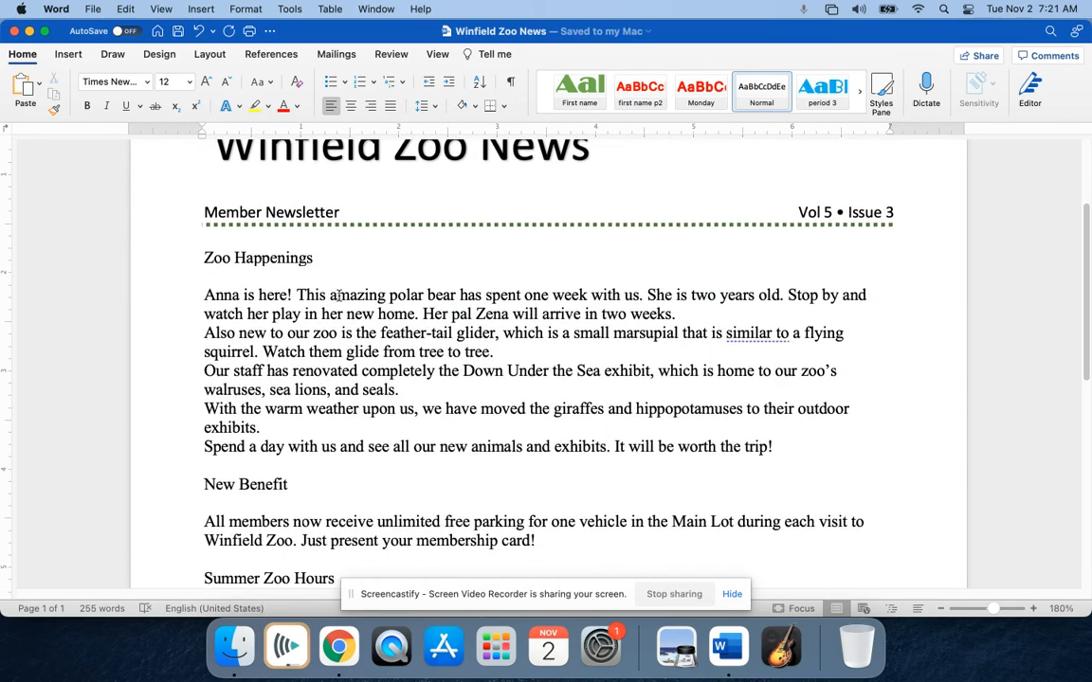
# - Check the sample's article layout in Chrome and format the Zoo Happenings section in Word into three columns
pyautogui.hotkey('ctrl', 'Up')
pyautogui.click(256, 263)
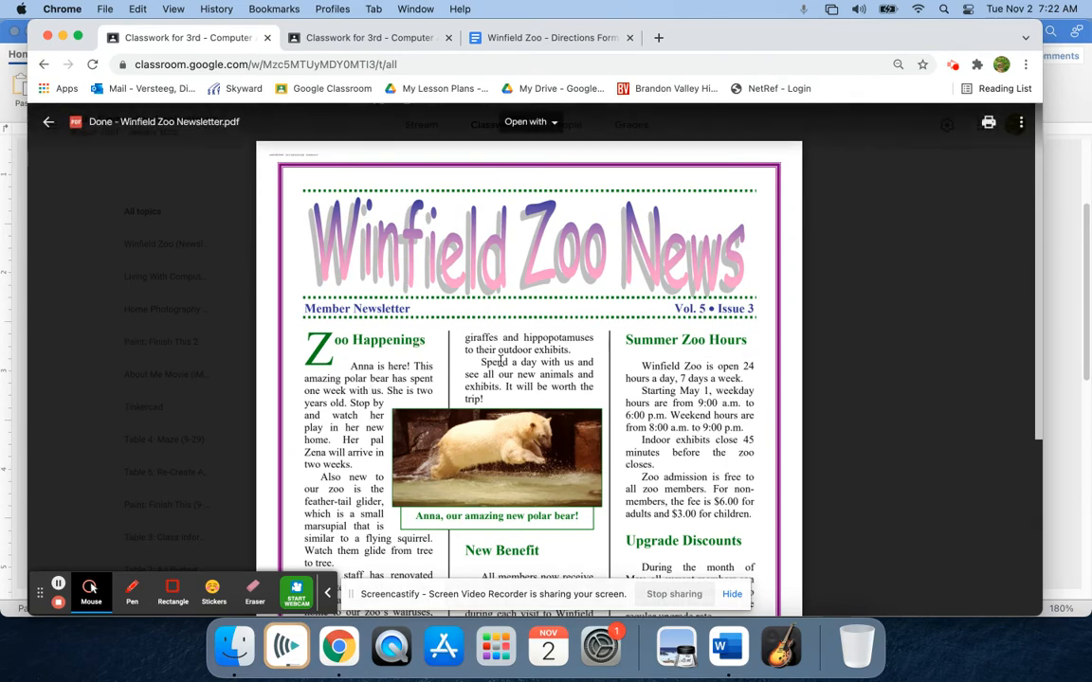
pyautogui.hotkey('ctrl', 'Up')
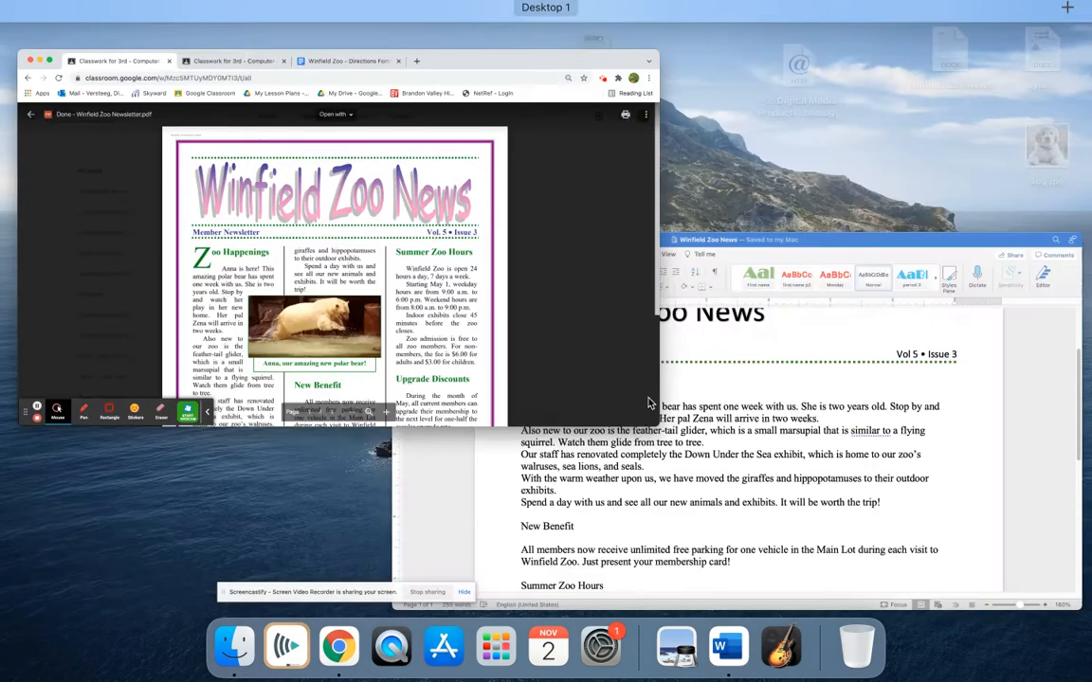
pyautogui.click(630, 429)
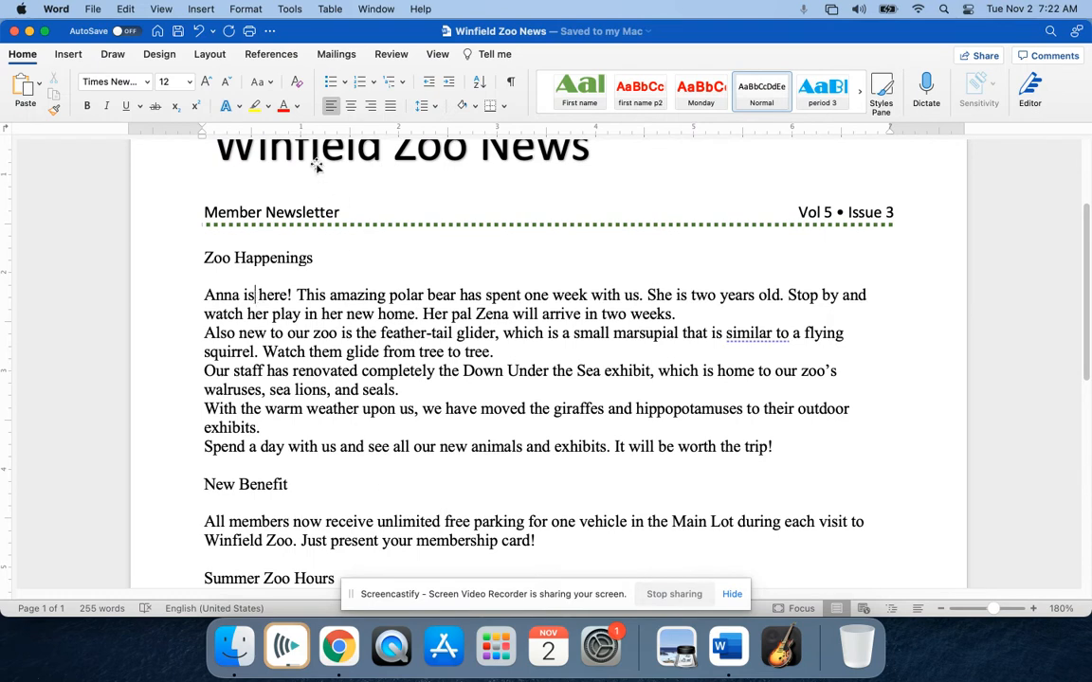
pyautogui.click(212, 55)
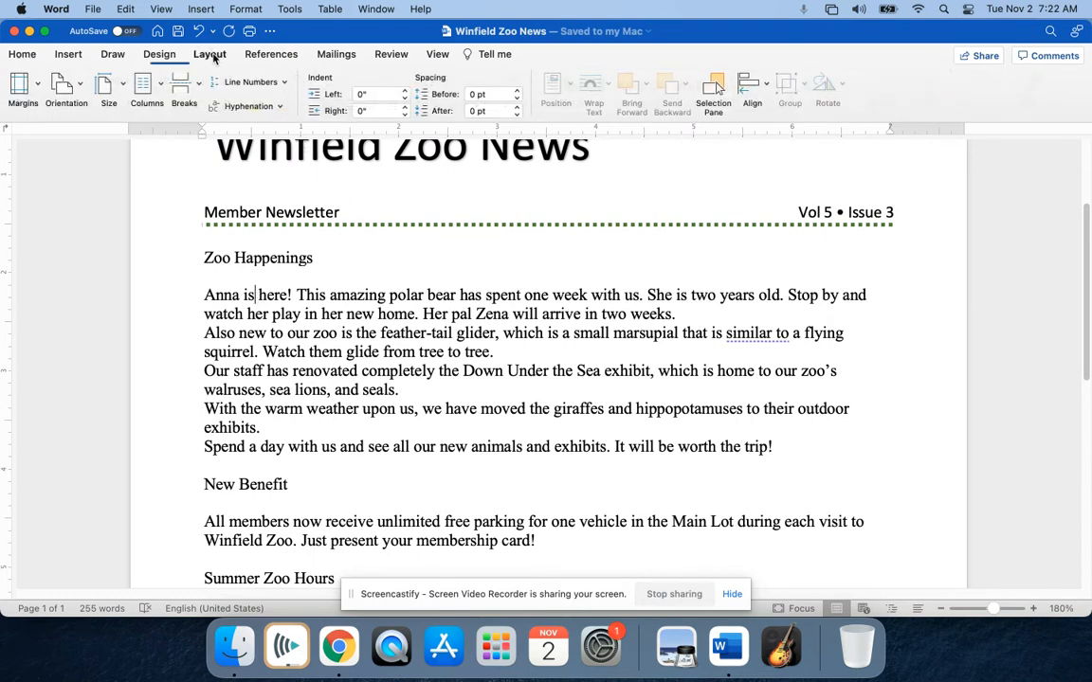
pyautogui.click(162, 92)
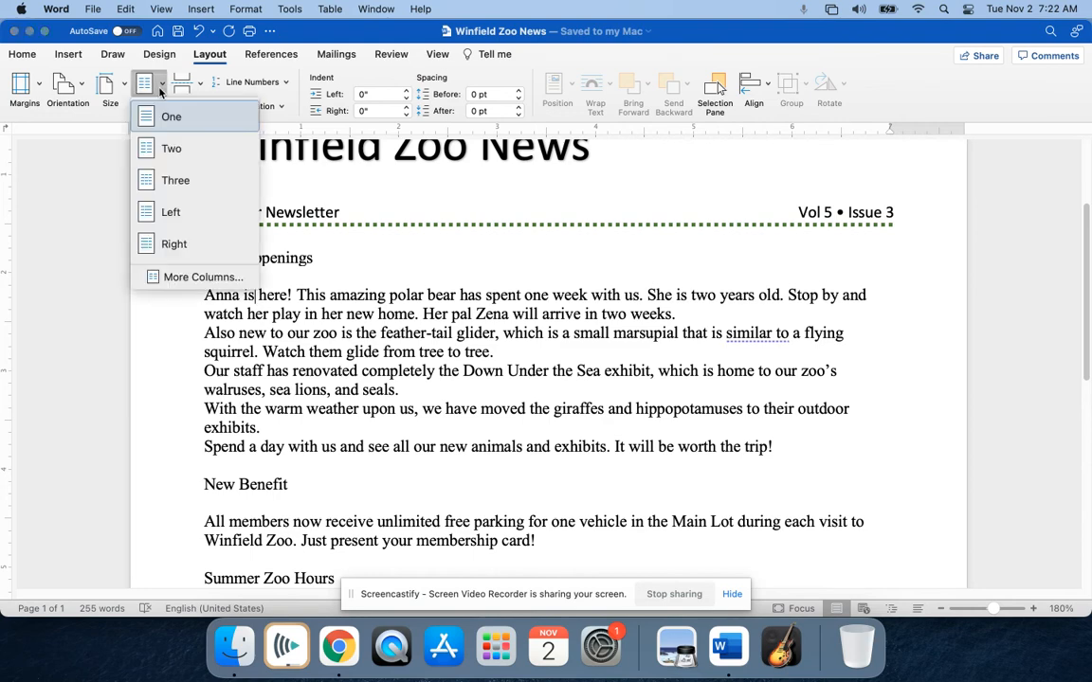
pyautogui.click(183, 189)
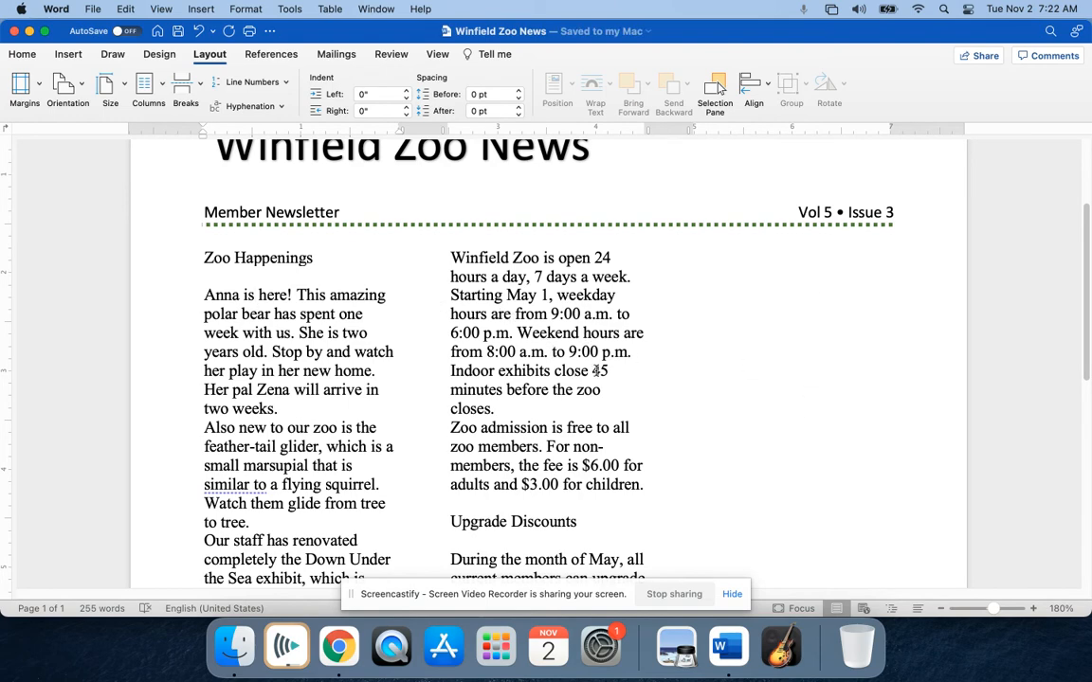
# - Compare where the article text splits between columns in Word with the finished sample in Chrome, returning to Word
pyautogui.scroll(-5, 597, 370)
pyautogui.scroll(-4, 596, 373)
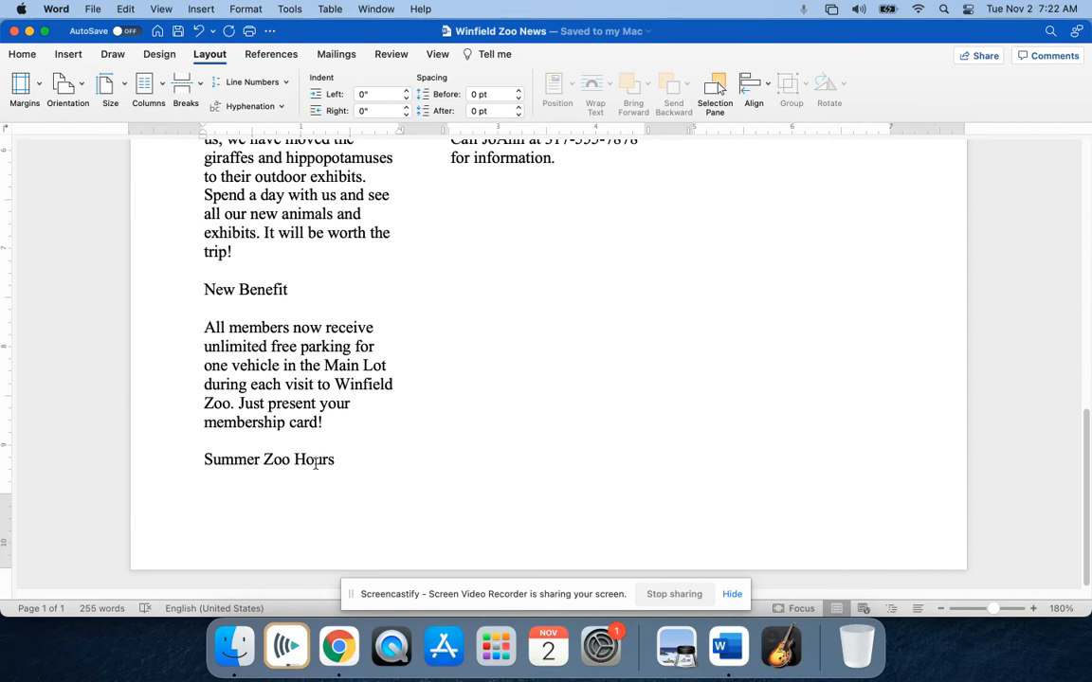
pyautogui.scroll(8, 316, 462)
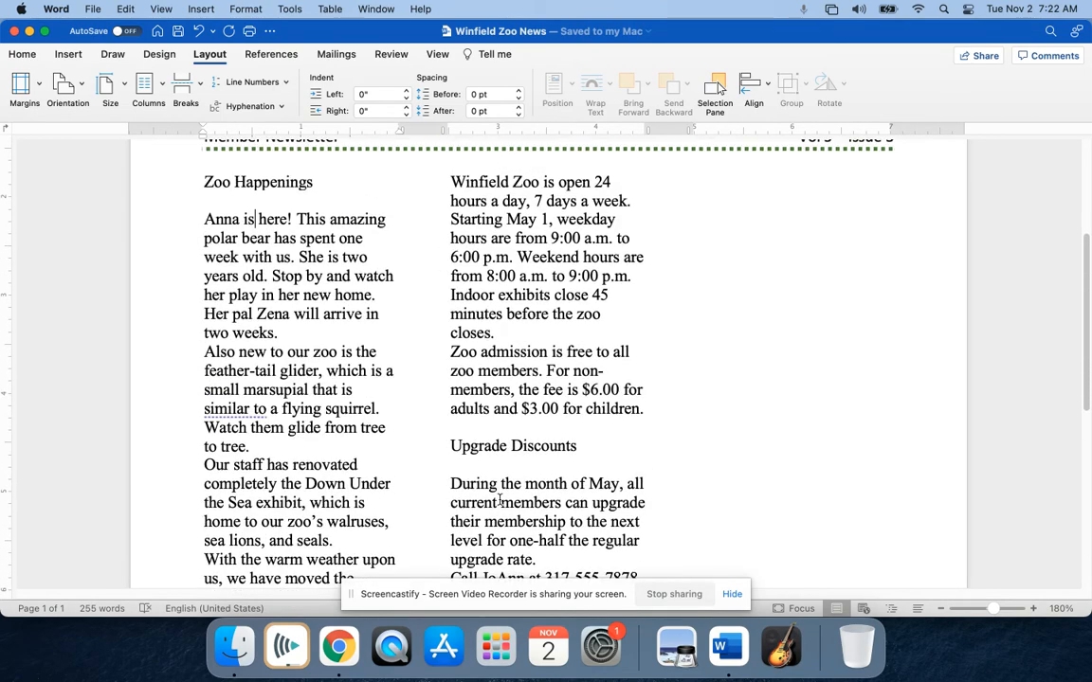
pyautogui.hotkey('ctrl', 'Up')
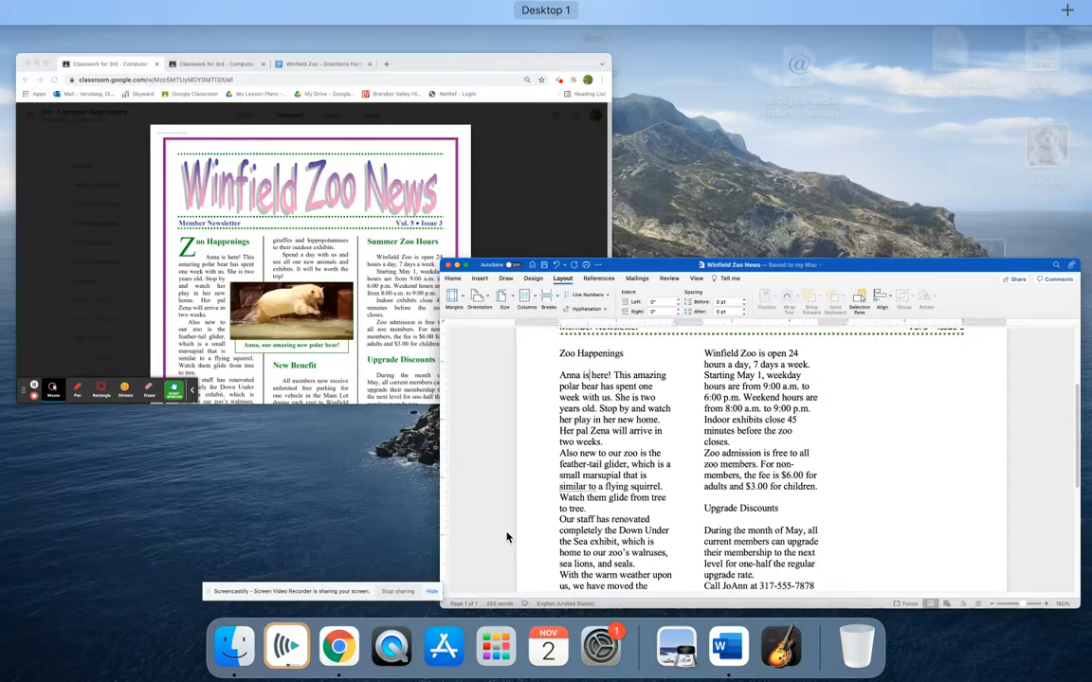
pyautogui.click(327, 327)
pyautogui.scroll(-4, 345, 353)
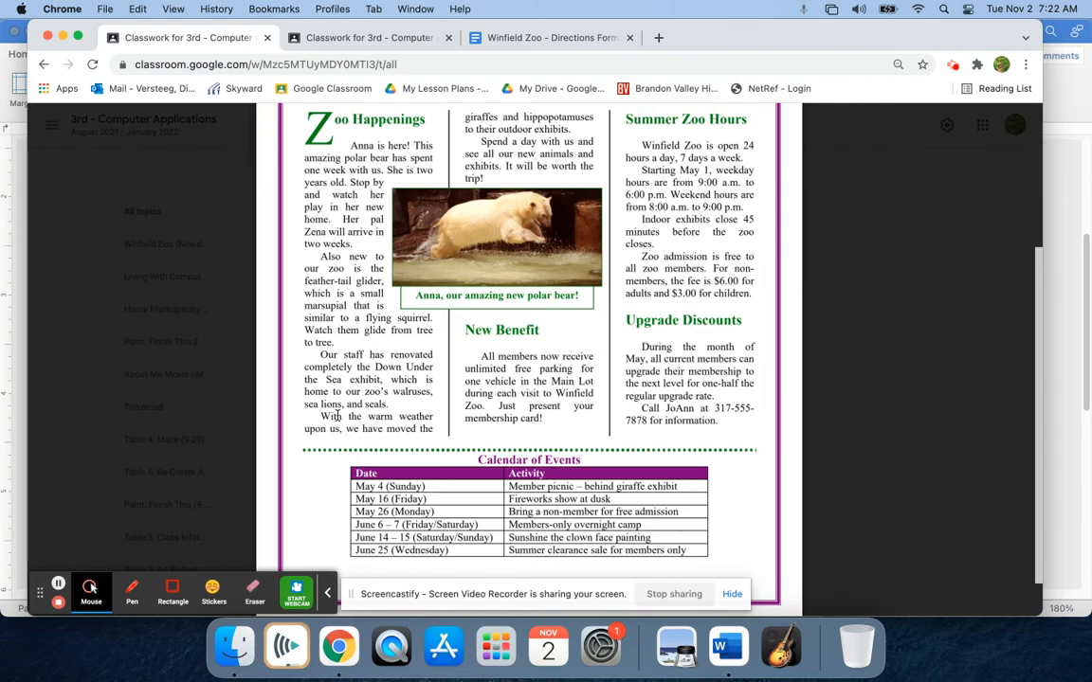
pyautogui.hotkey('ctrl', 'Up')
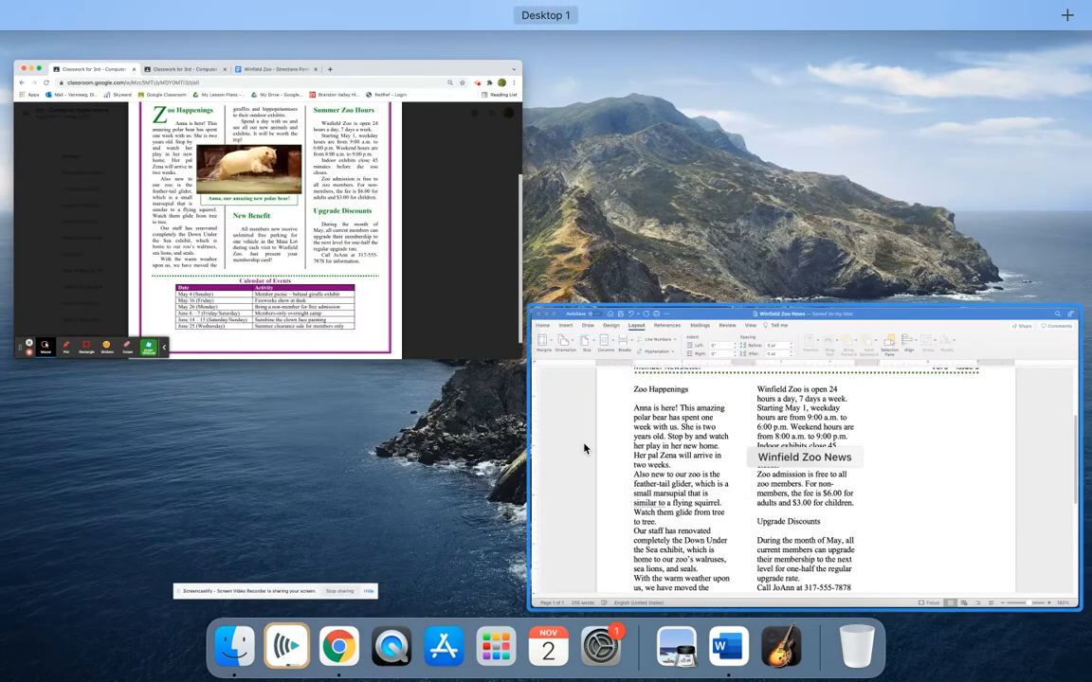
pyautogui.click(578, 443)
# - Insert a column break before "giraffes and hippopotamuses" in the Zoo Happenings article
pyautogui.scroll(-10, 275, 452)
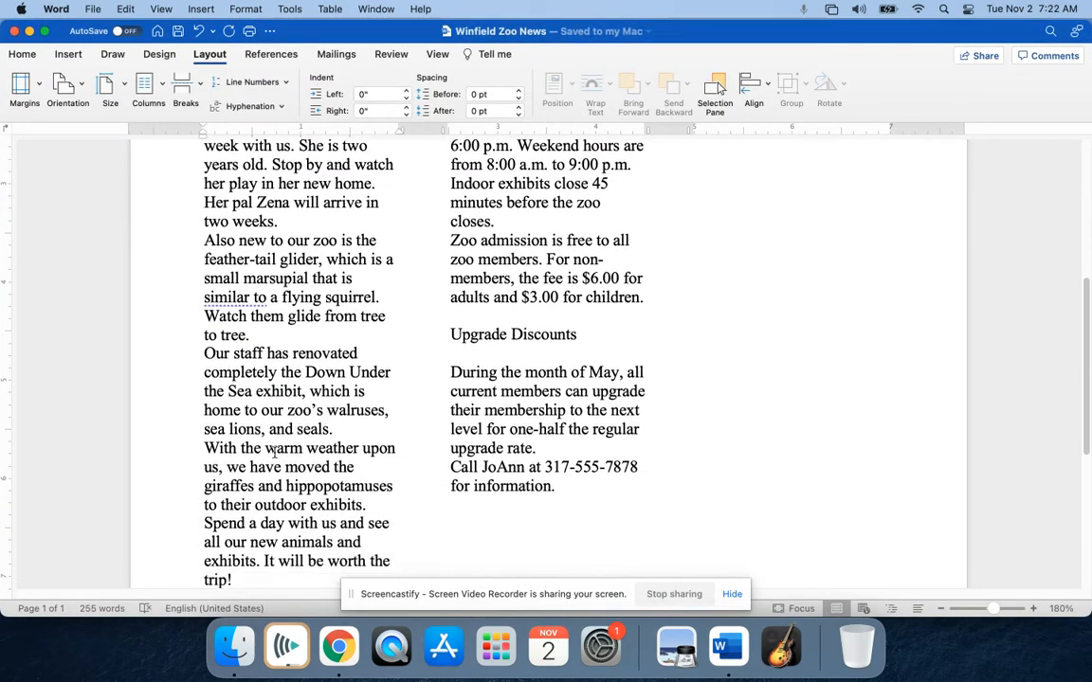
pyautogui.scroll(6, 274, 452)
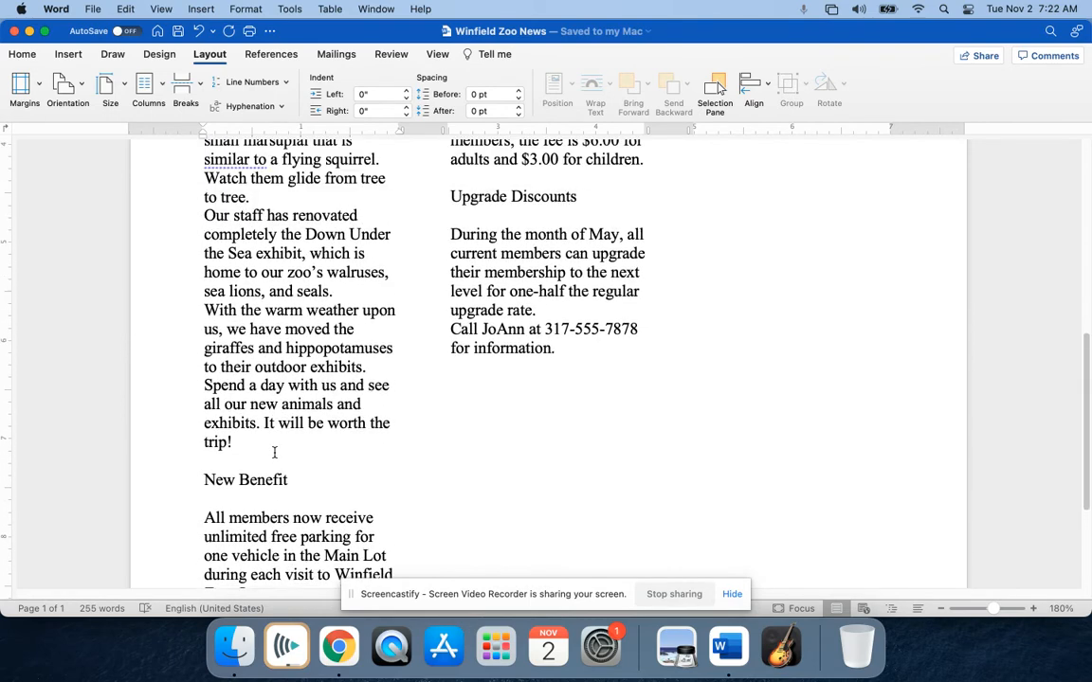
pyautogui.scroll(5, 257, 256)
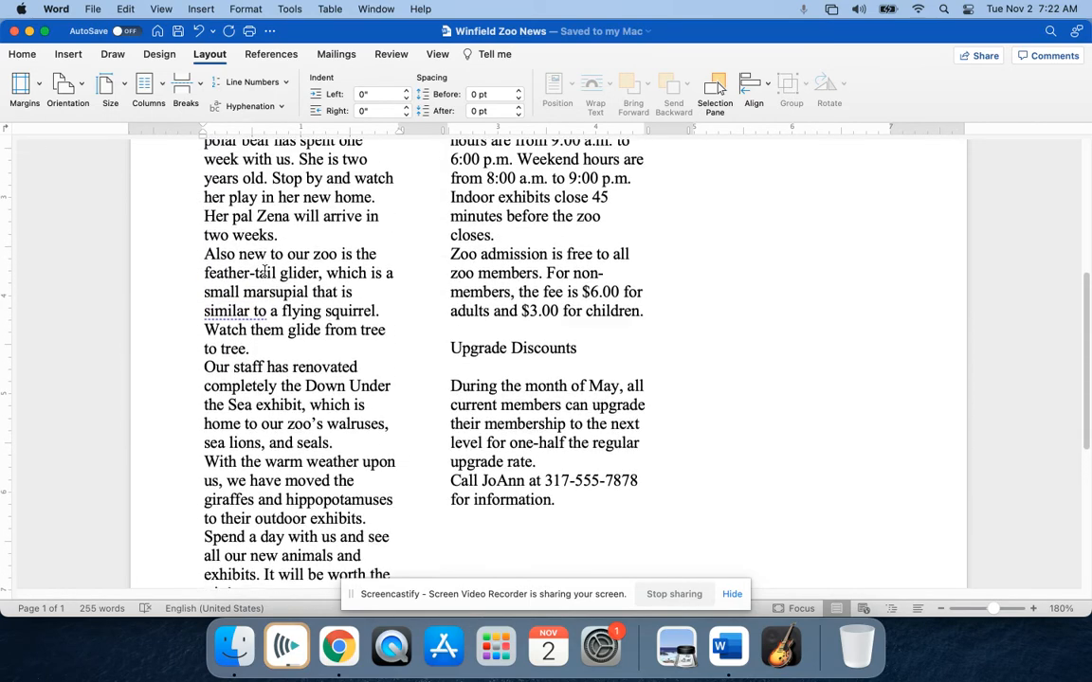
pyautogui.scroll(-2, 265, 271)
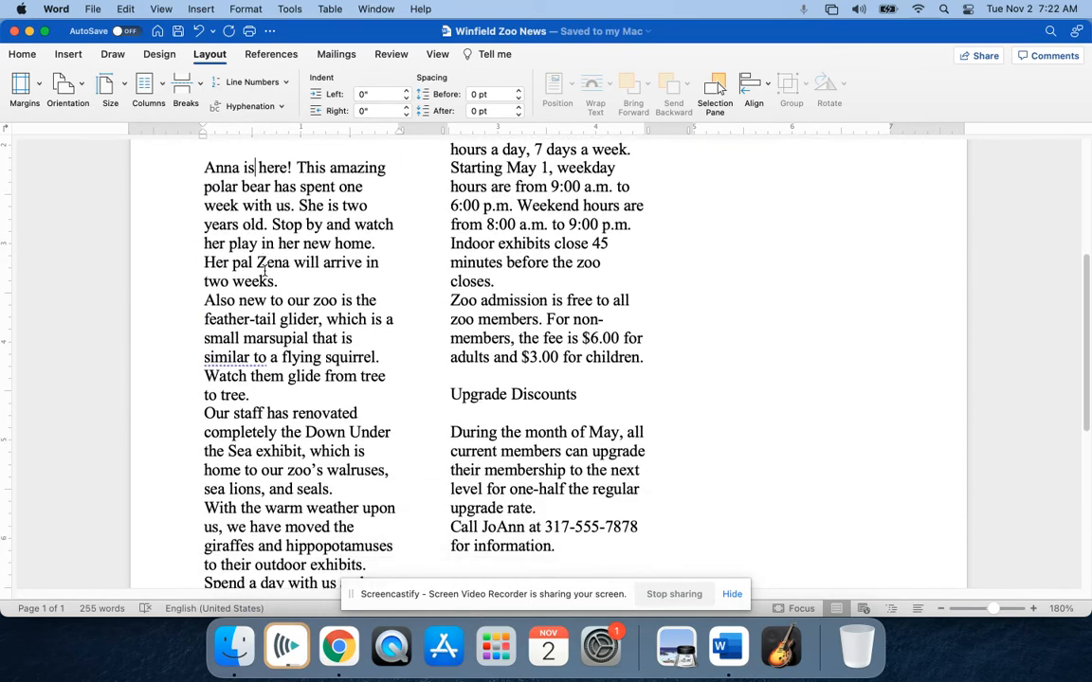
pyautogui.scroll(-4, 260, 414)
pyautogui.scroll(-1, 271, 417)
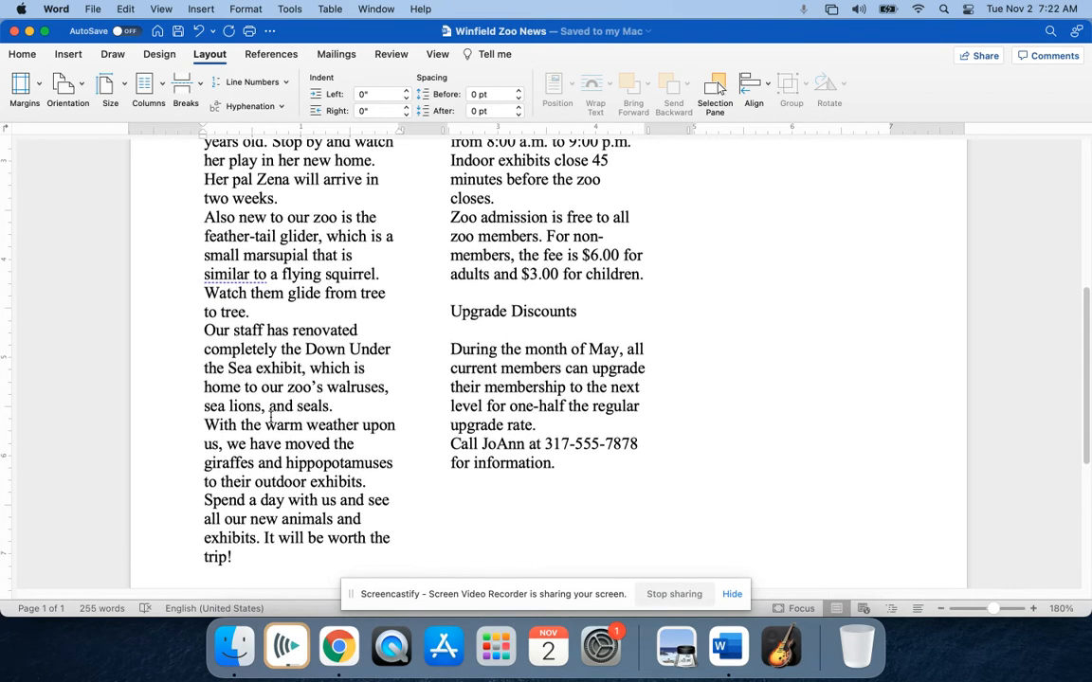
pyautogui.moveTo(219, 426); pyautogui.dragTo(360, 444)
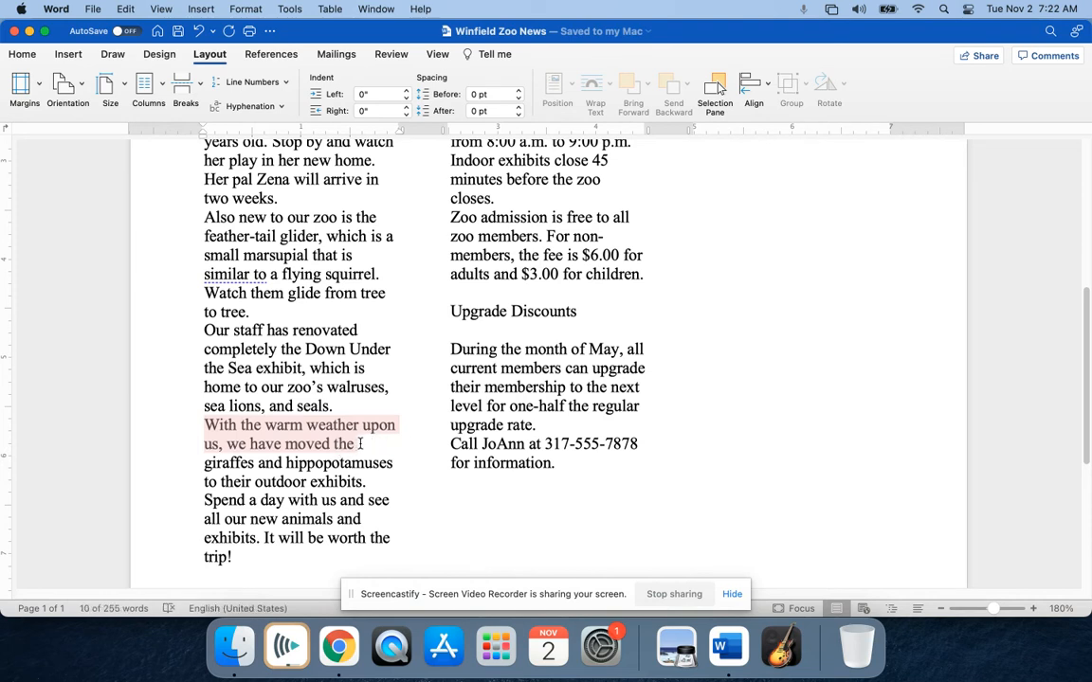
pyautogui.click(357, 444)
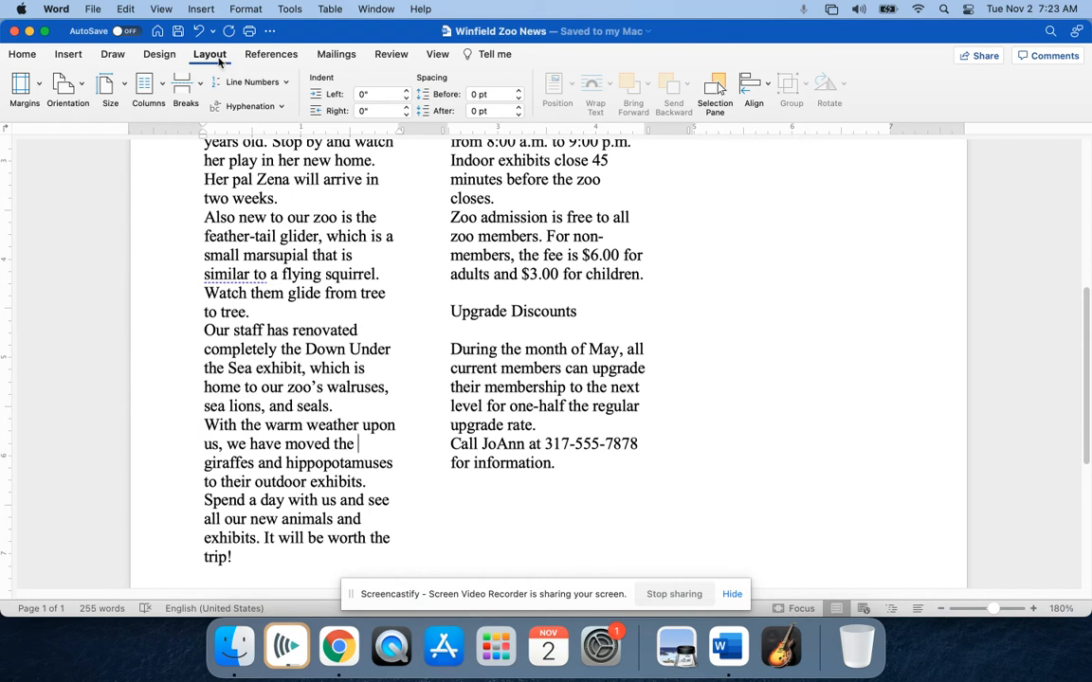
pyautogui.click(180, 81)
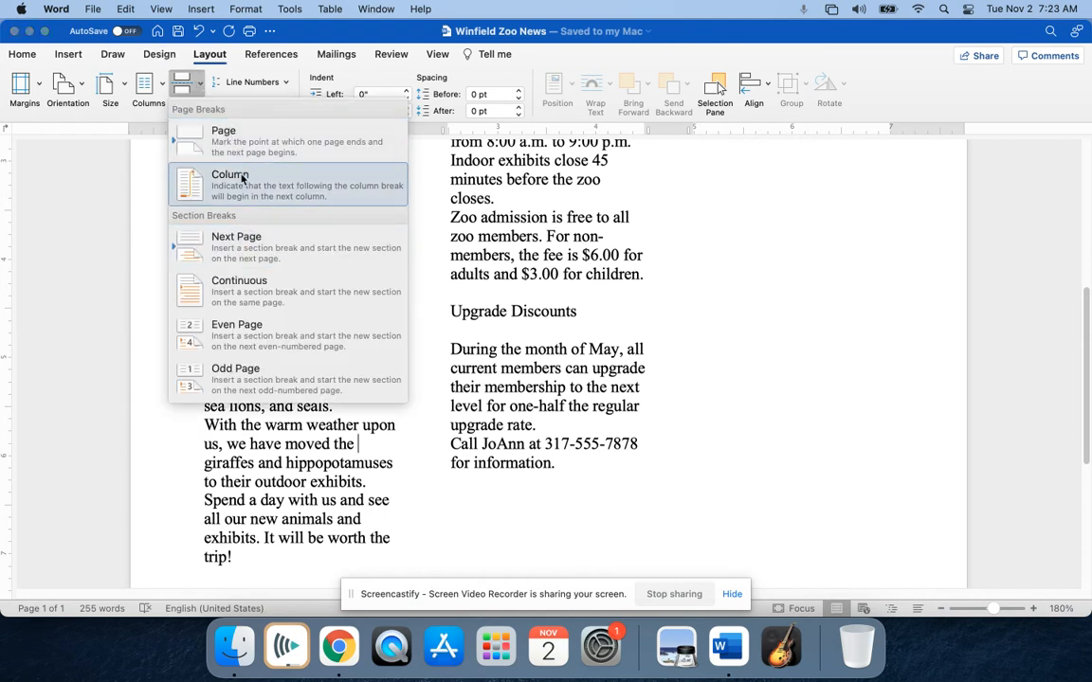
pyautogui.click(289, 193)
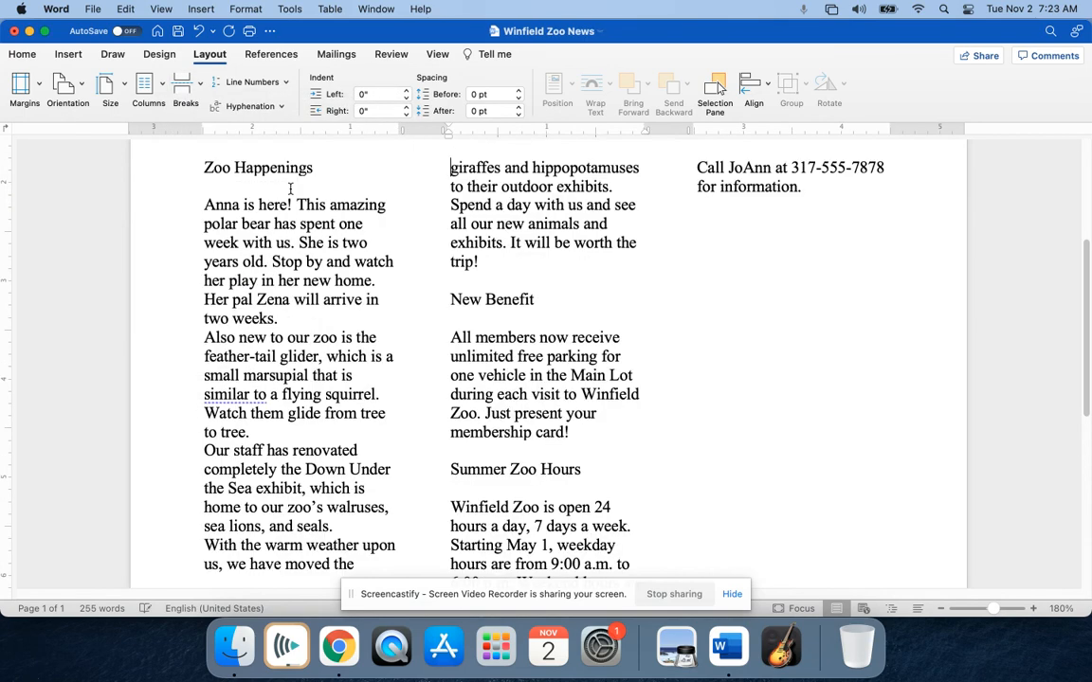
# - Insert a column break before the Summer Zoo Hours heading and save the document
pyautogui.scroll(5, 316, 250)
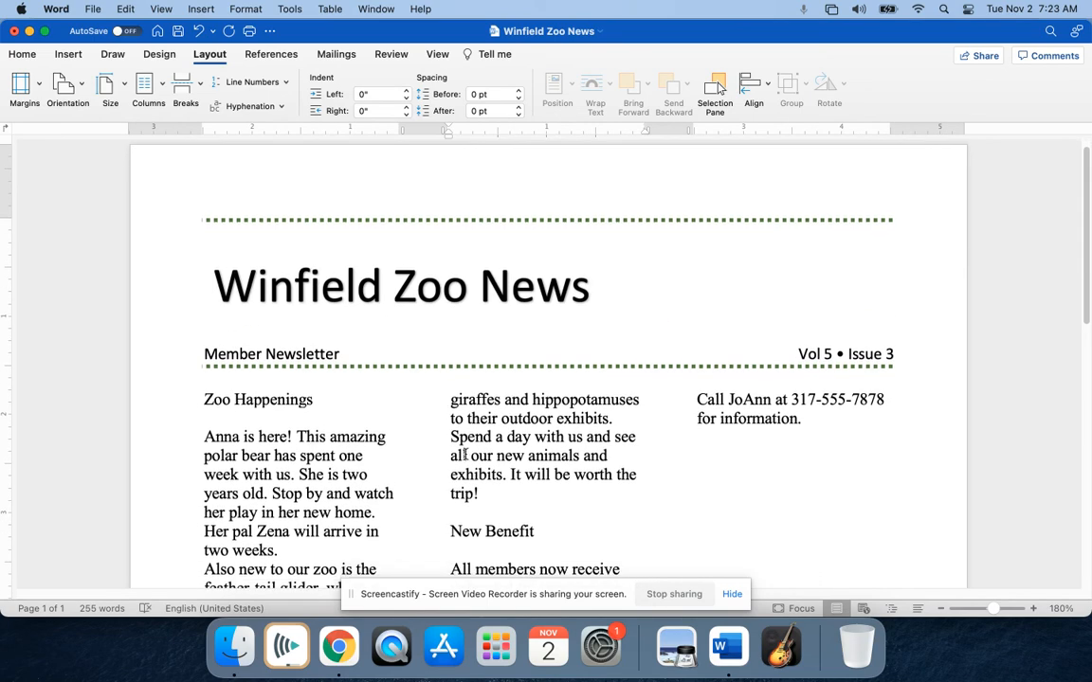
pyautogui.scroll(-10, 415, 441)
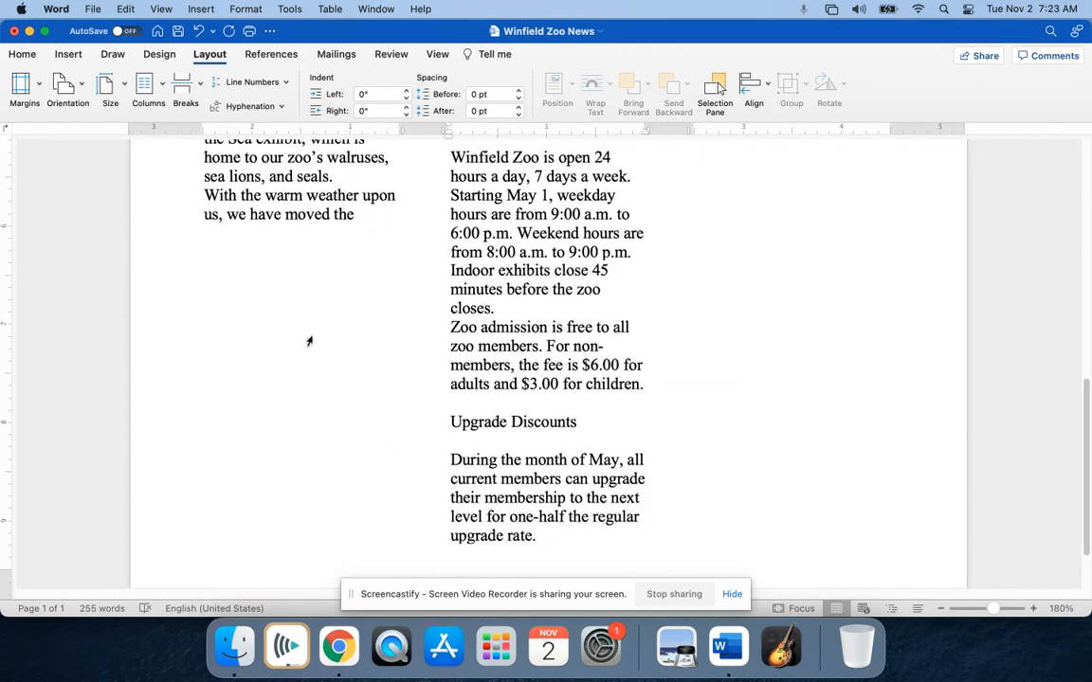
pyautogui.scroll(1, 331, 389)
pyautogui.scroll(5, 330, 389)
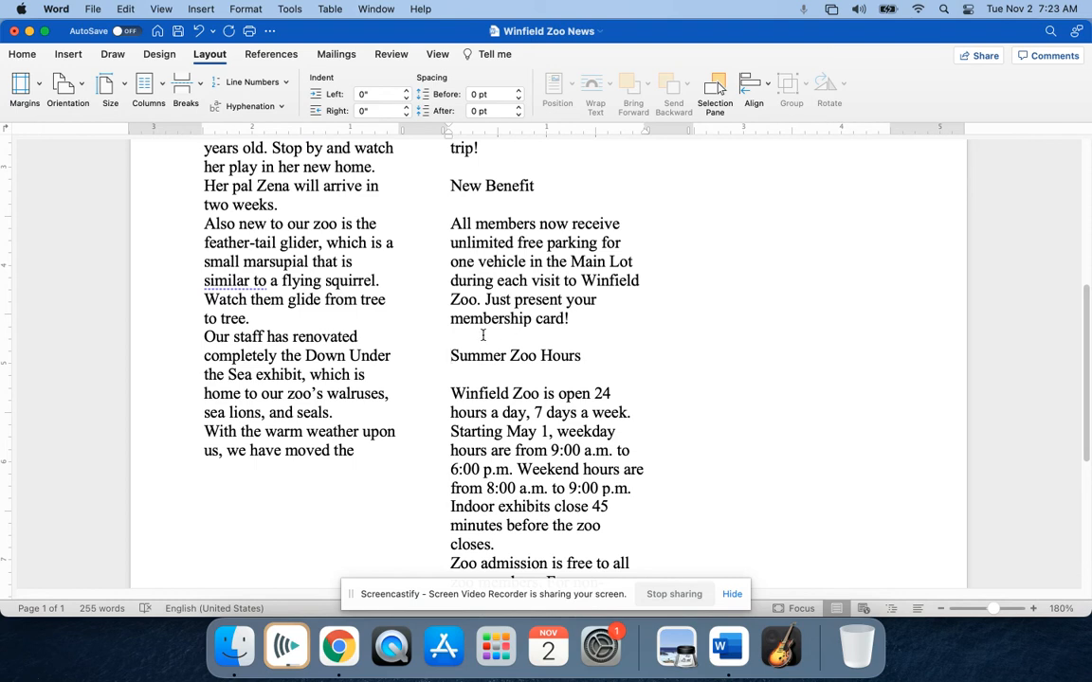
pyautogui.click(201, 87)
pyautogui.click(232, 187)
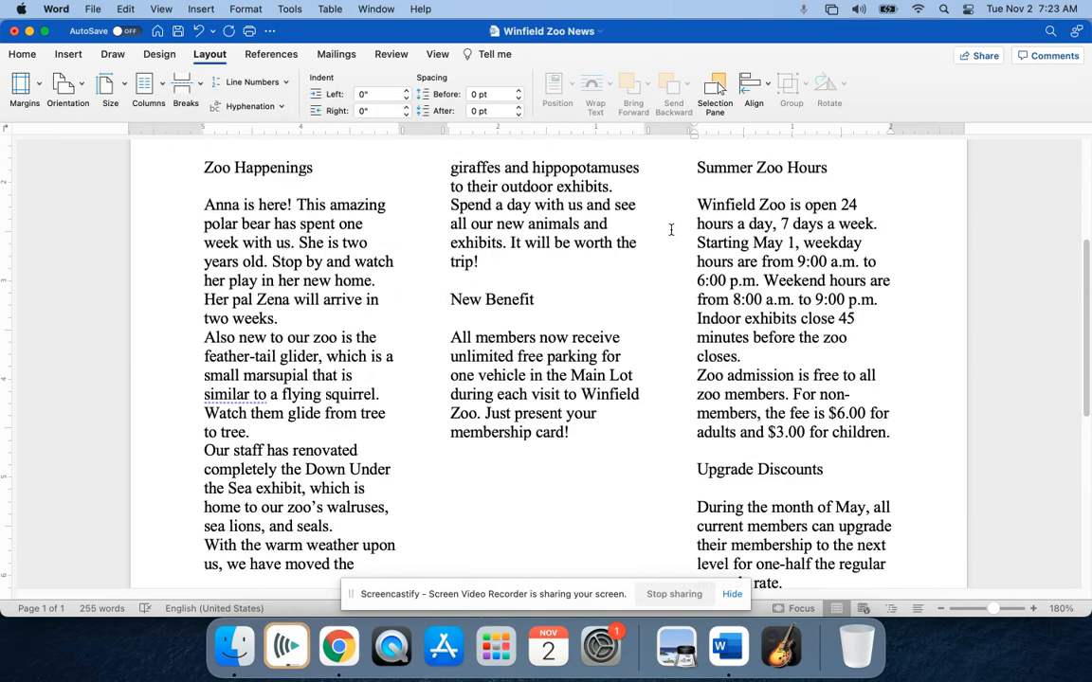
pyautogui.scroll(-10, 671, 229)
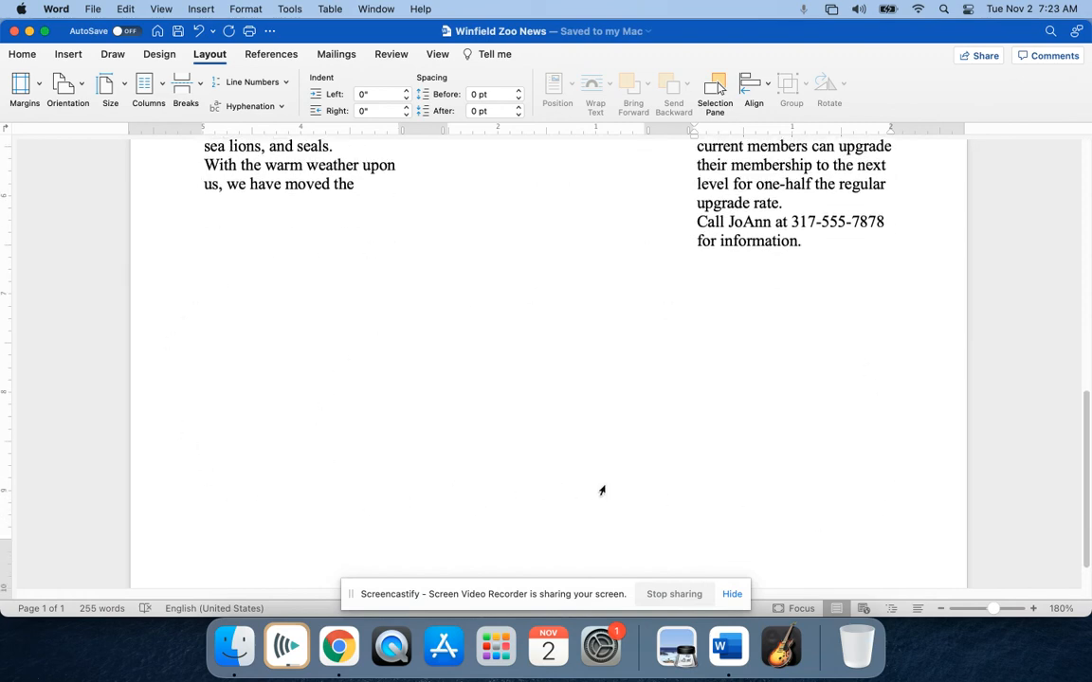
# - Examine the finished sample's three columns and Calendar of Events area in Chrome, returning to the end of the last article in Word
pyautogui.hotkey('ctrl', 'Up')
pyautogui.click(412, 292)
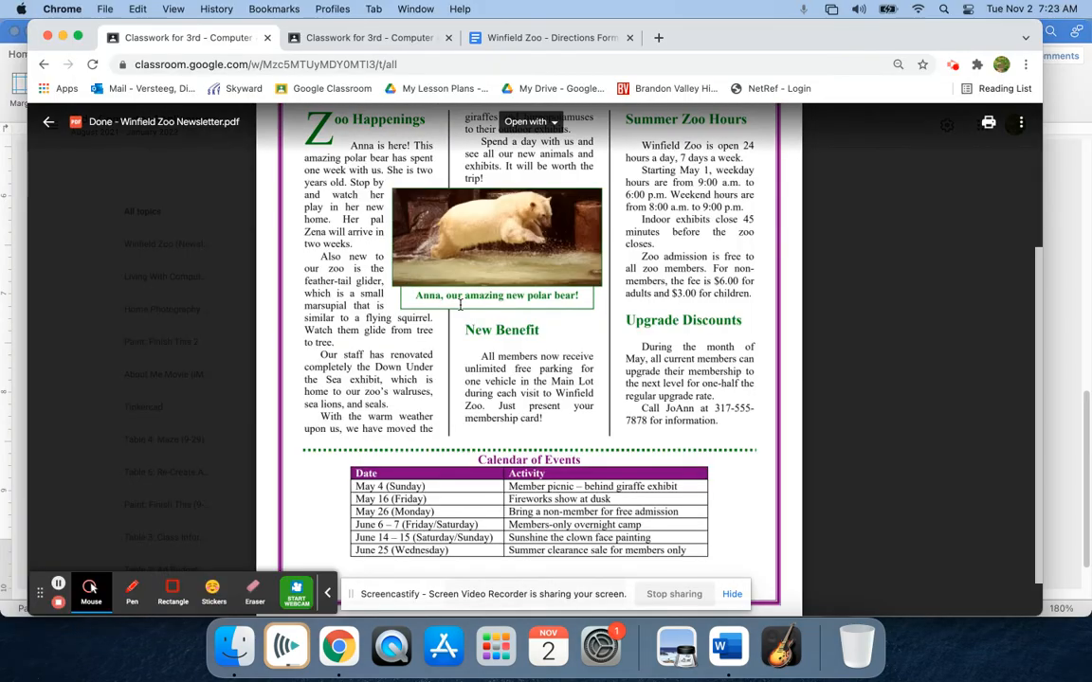
pyautogui.scroll(5, 461, 304)
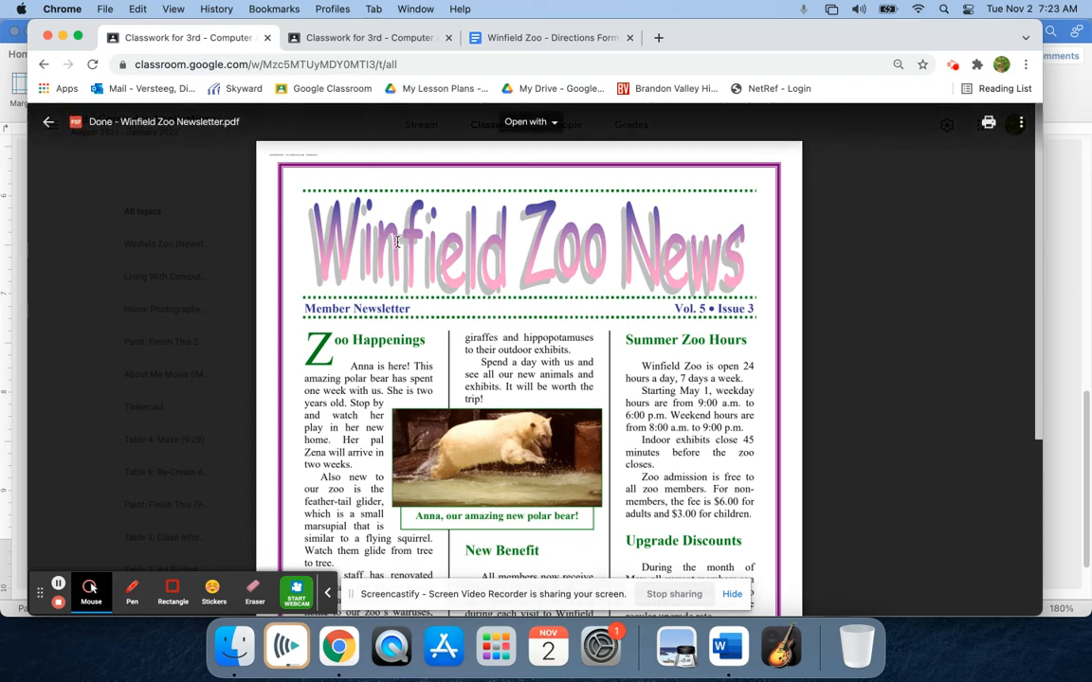
pyautogui.scroll(-3, 326, 191)
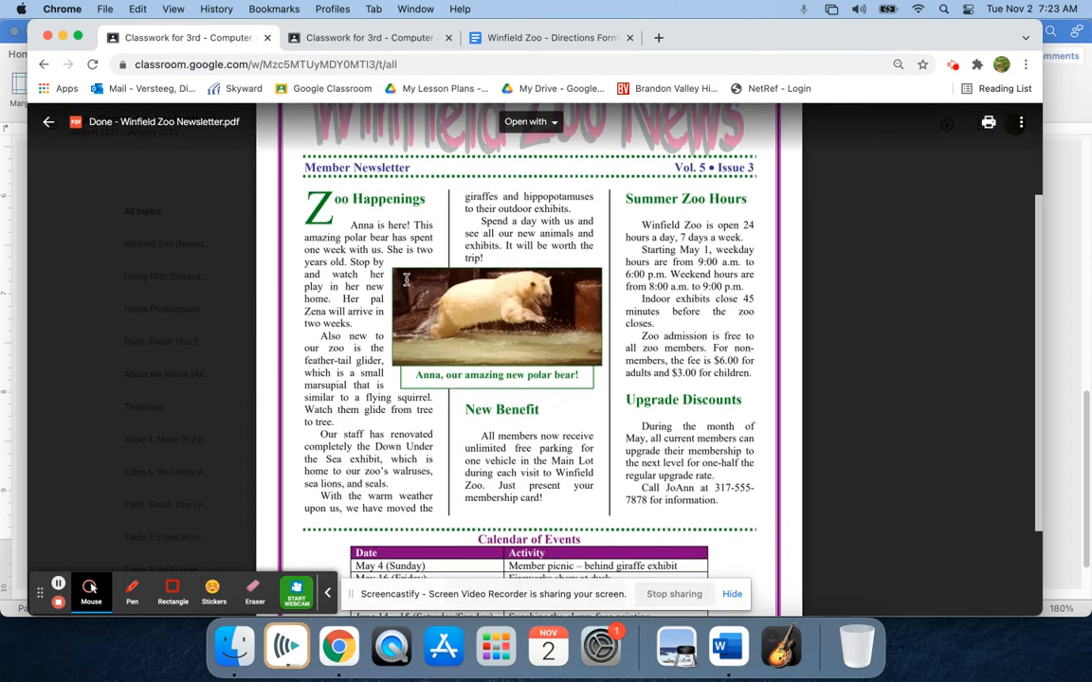
pyautogui.scroll(-3, 655, 398)
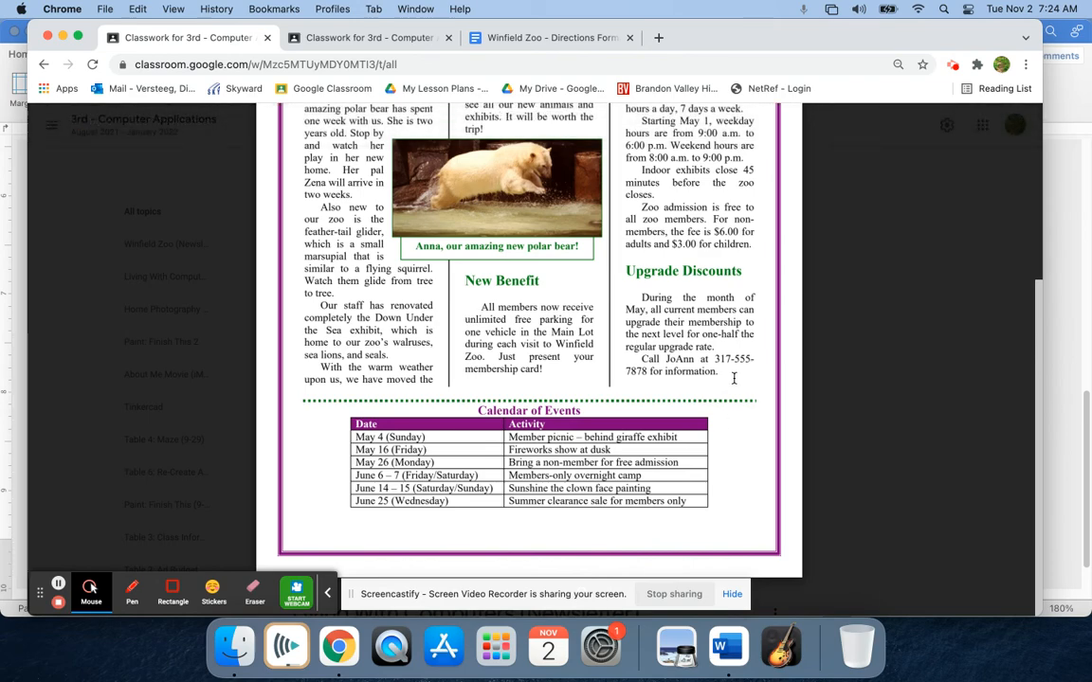
pyautogui.hotkey('ctrl', 'Up')
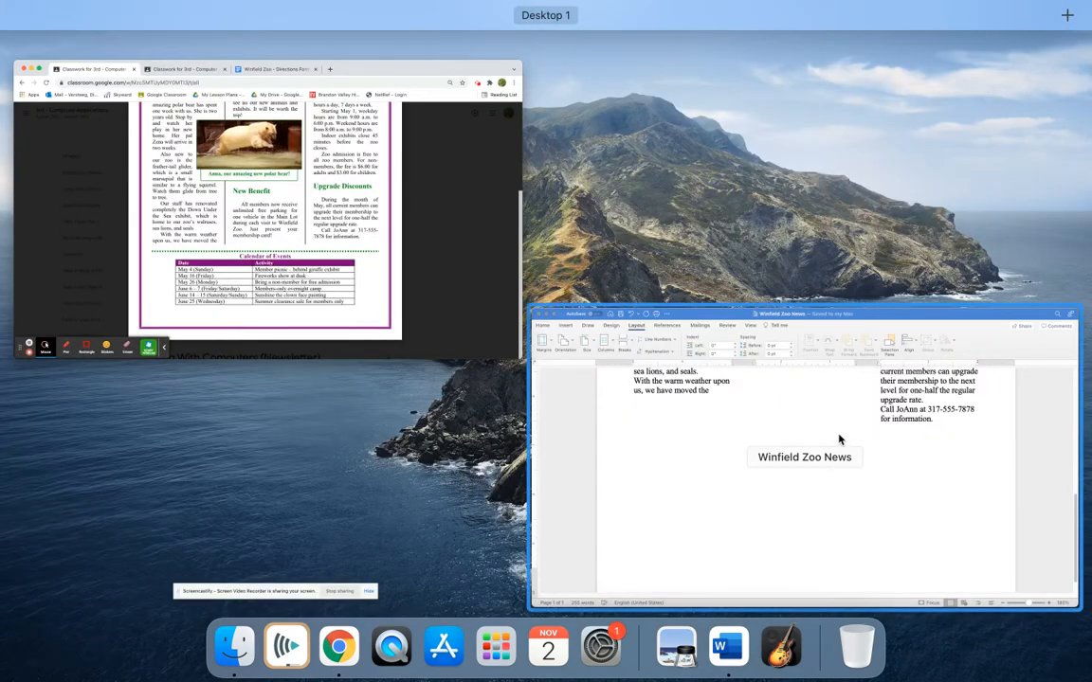
pyautogui.click(841, 441)
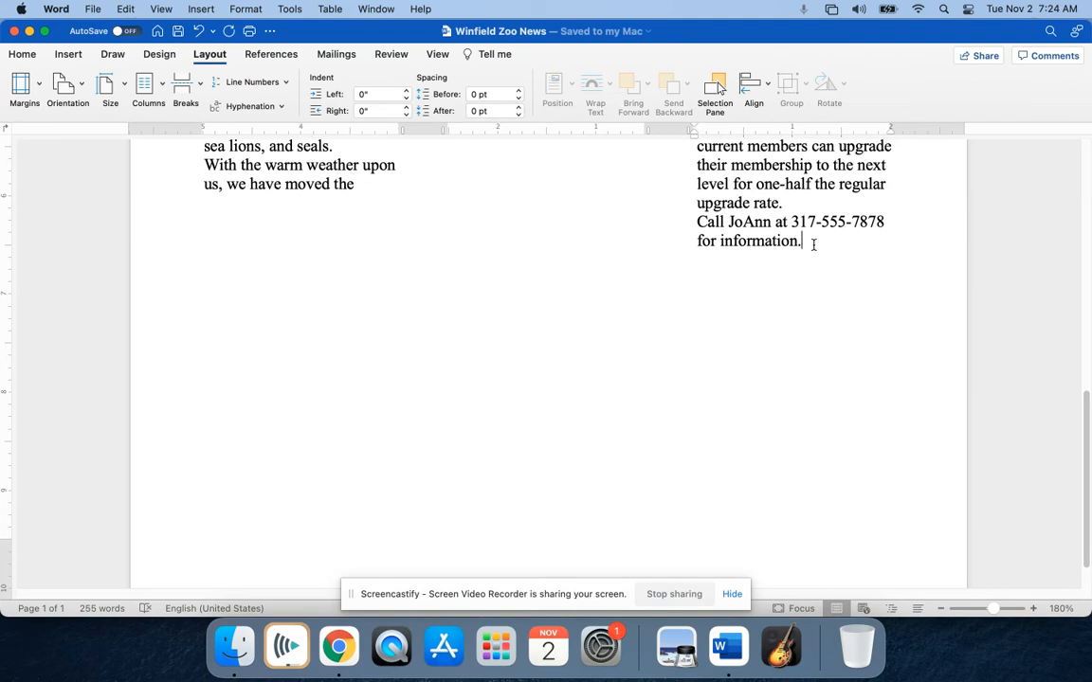
# - Insert a continuous section break on a new line below the last article in the third column
pyautogui.press('Return')
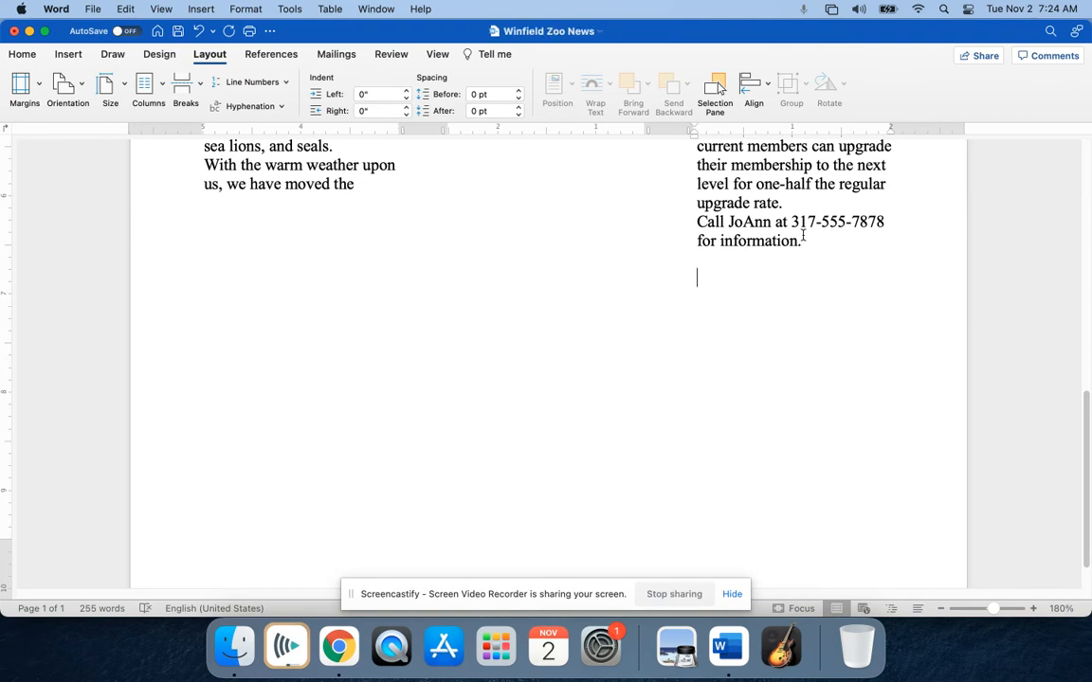
pyautogui.click(198, 93)
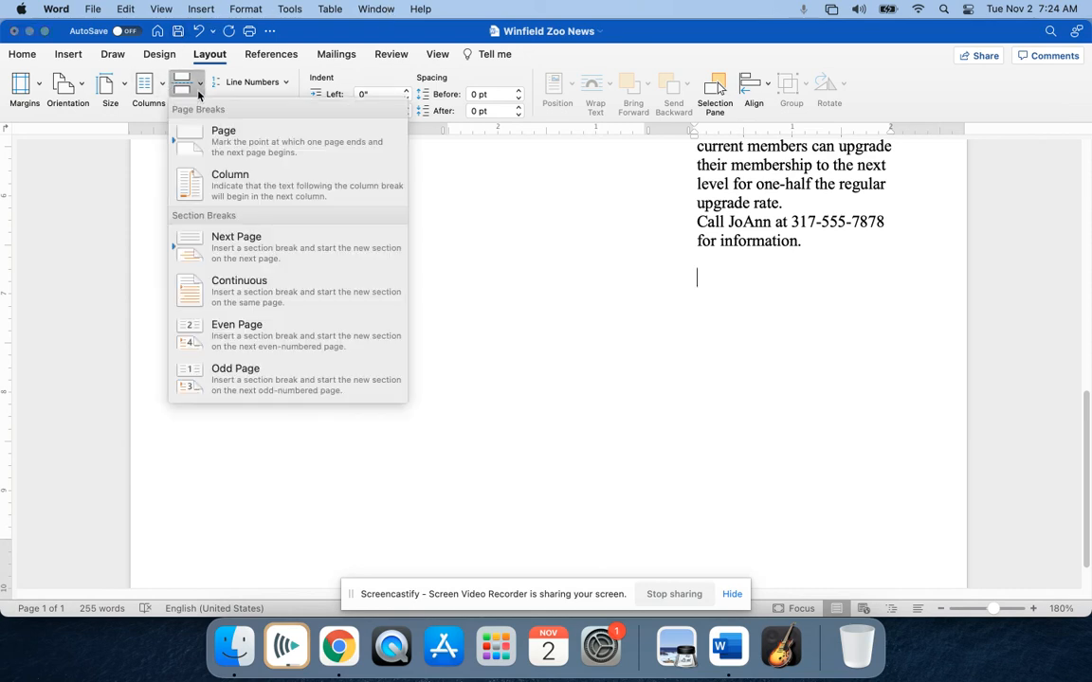
pyautogui.click(247, 294)
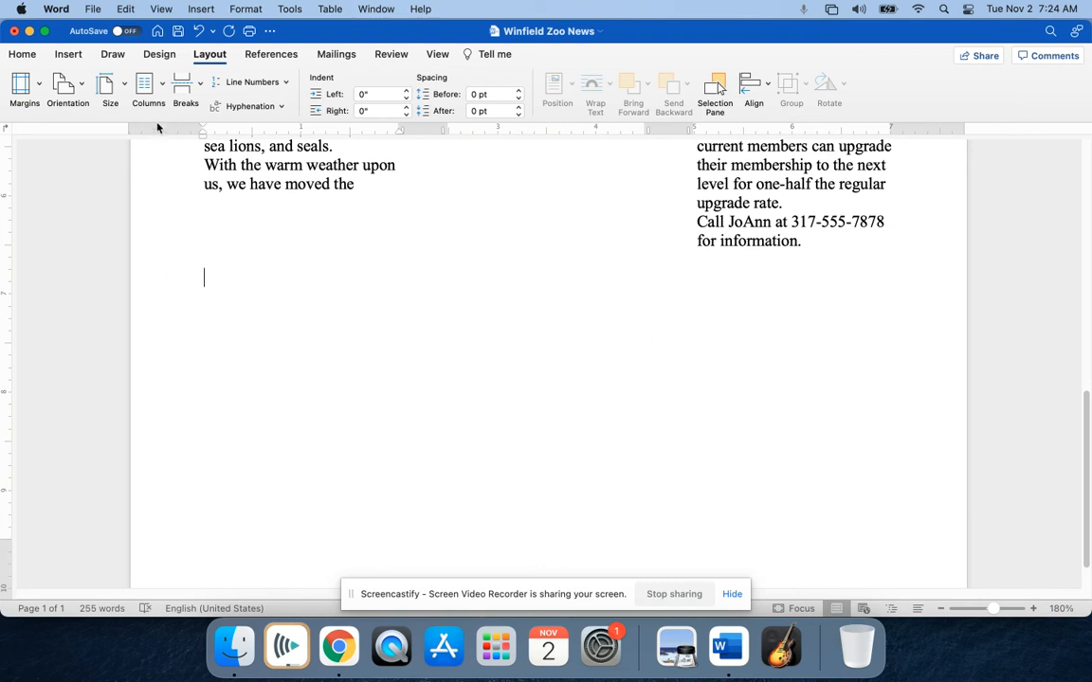
# - Set the new section below the articles to one column and save the document
pyautogui.click(163, 86)
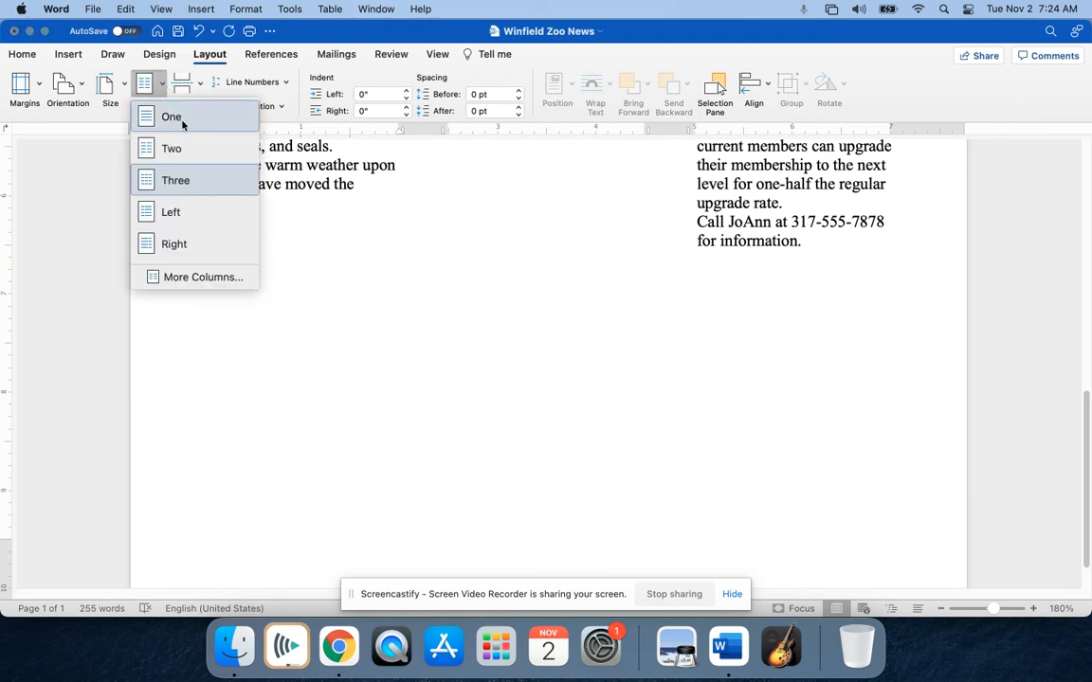
pyautogui.click(163, 106)
pyautogui.press('super+s')
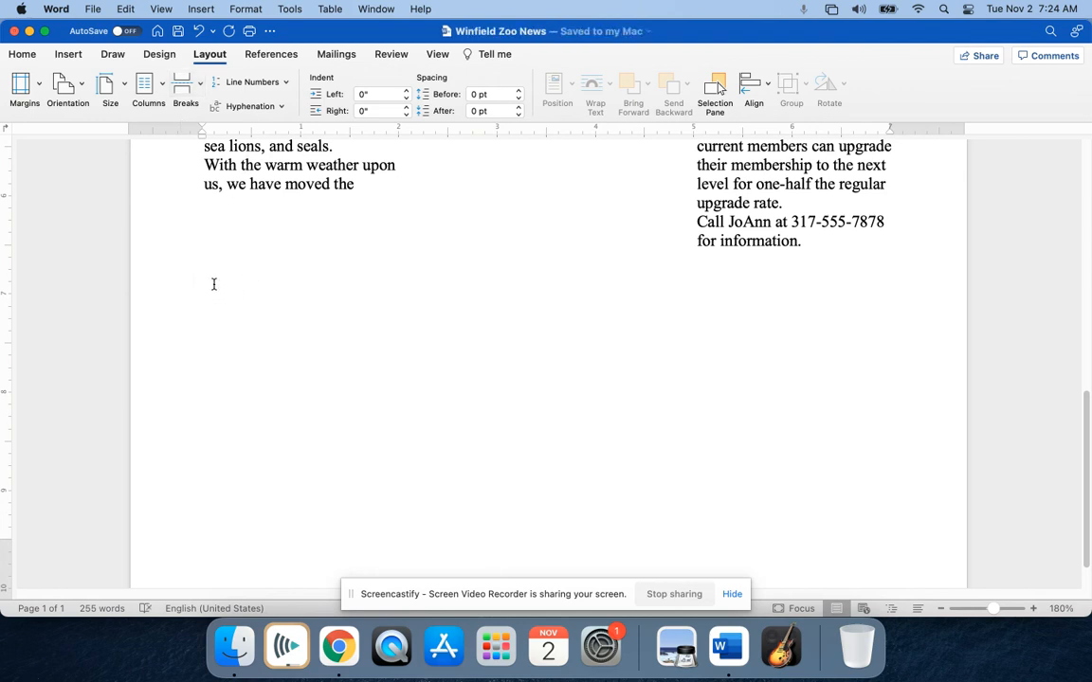
# - Show the formatting marks and check the section and column breaks from the nameplate through the articles
pyautogui.click(22, 54)
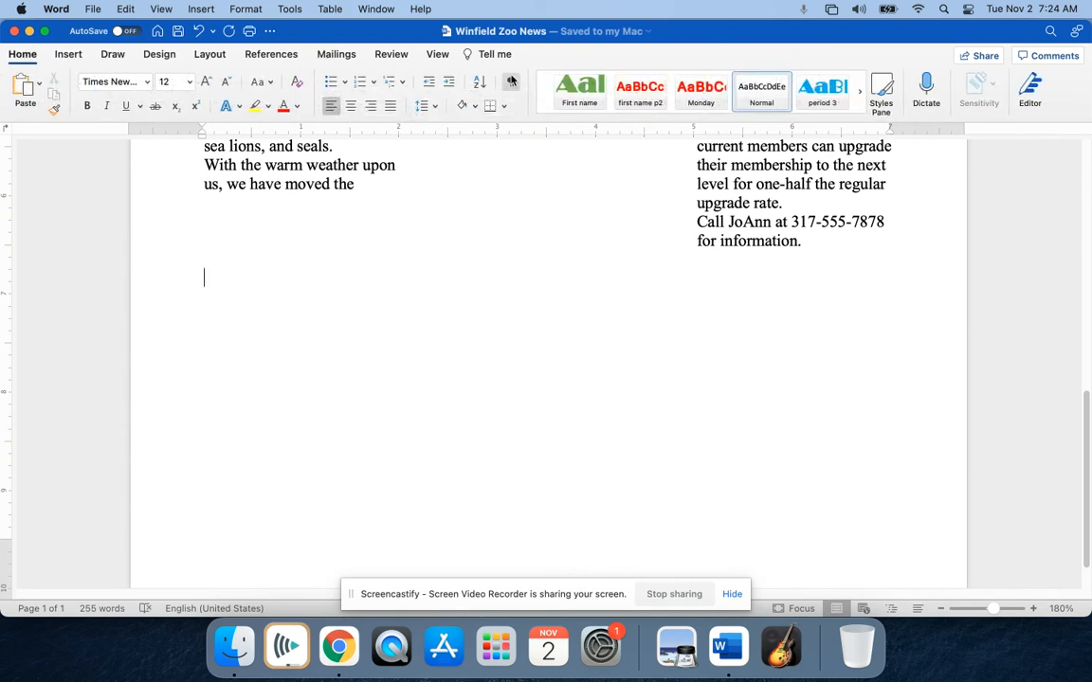
pyautogui.click(510, 82)
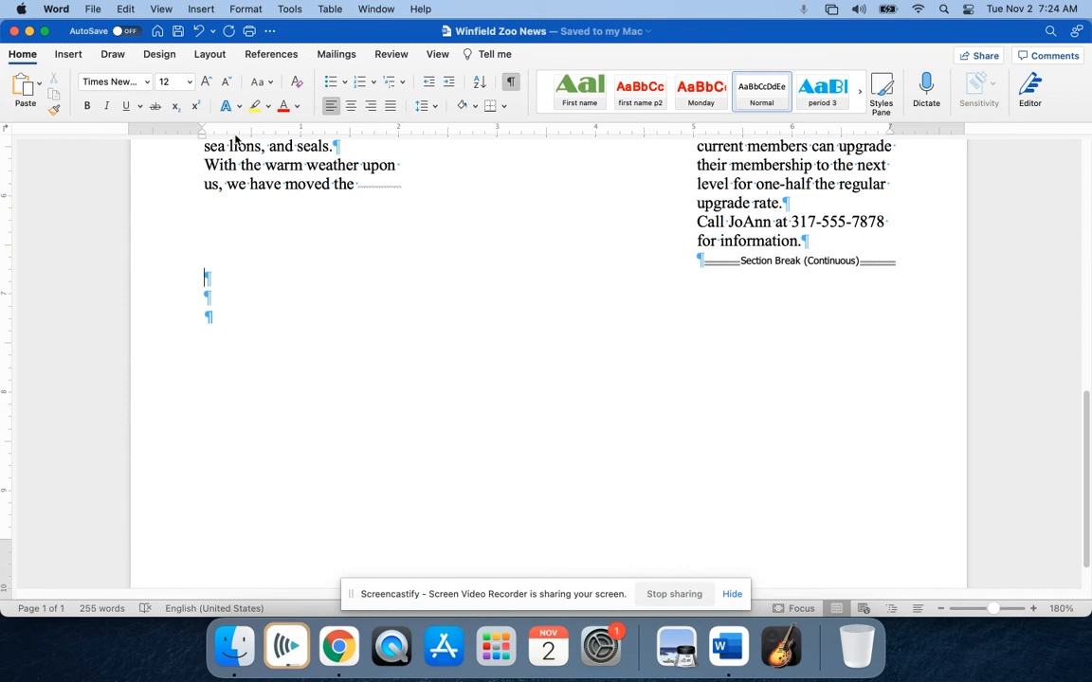
pyautogui.scroll(5, 555, 232)
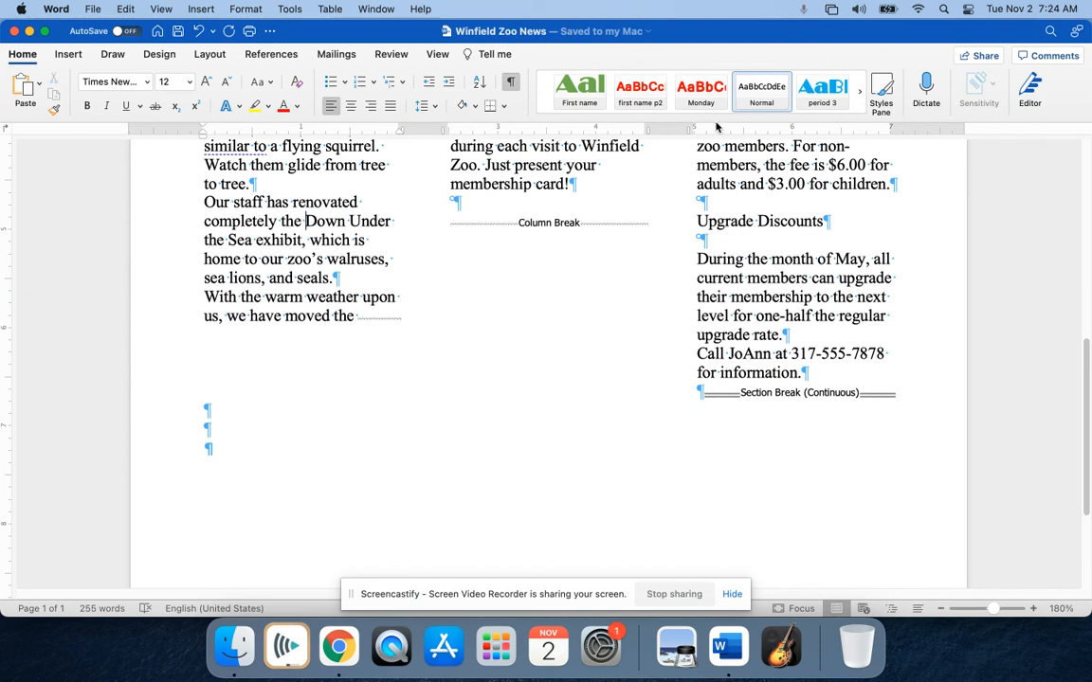
pyautogui.scroll(15, 529, 256)
pyautogui.scroll(2, 529, 260)
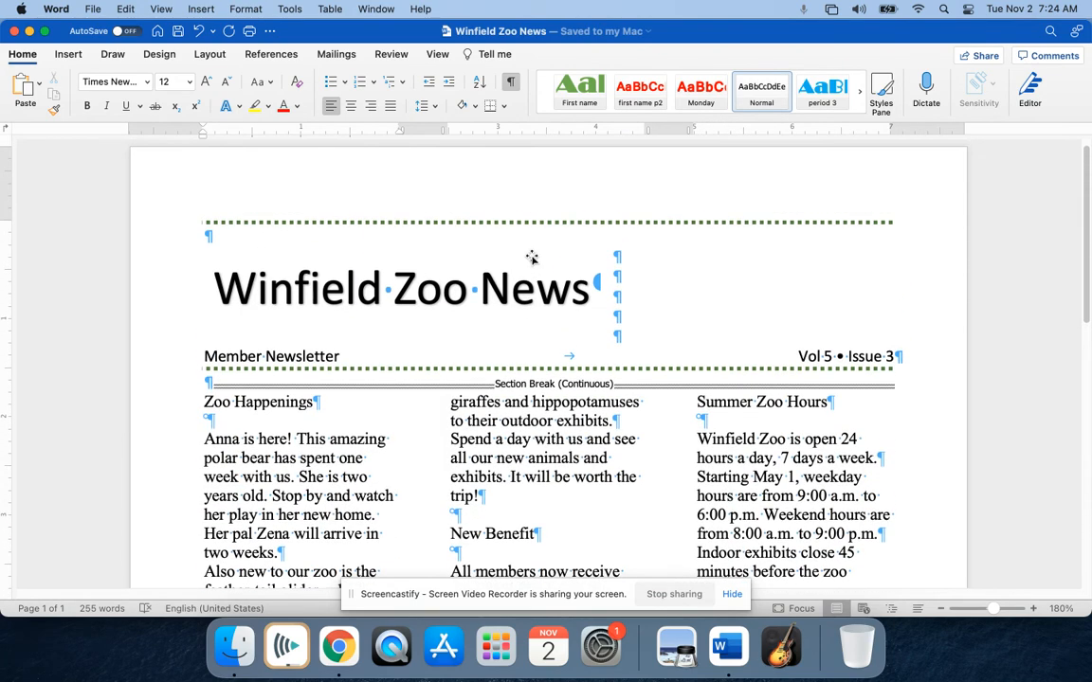
pyautogui.click(347, 353)
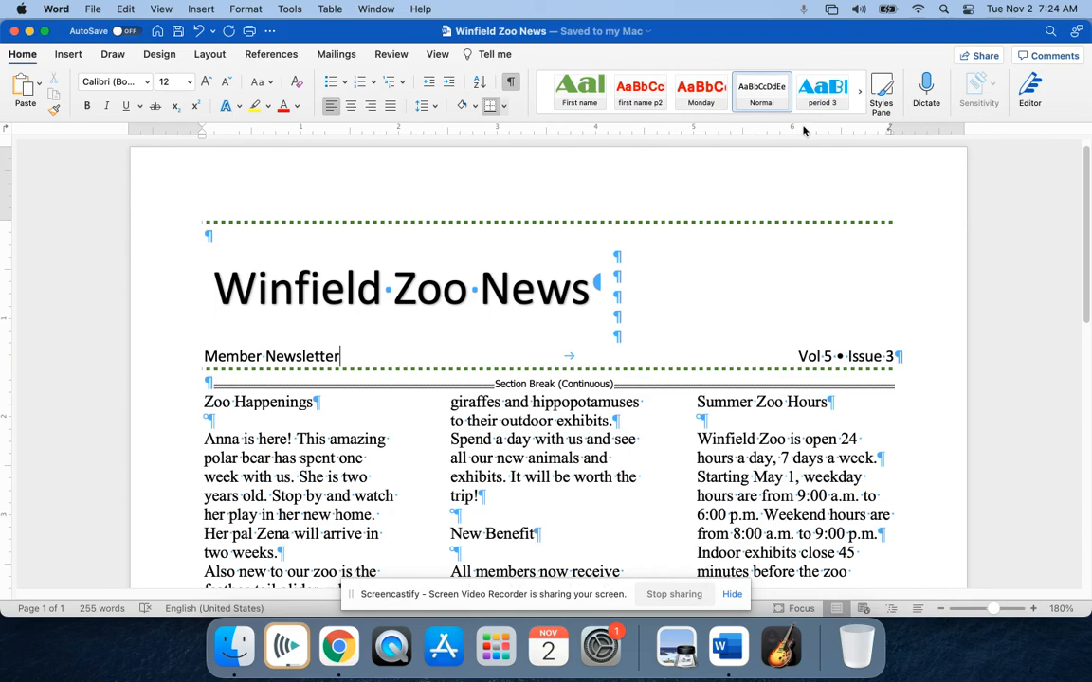
pyautogui.scroll(-7, 459, 300)
# - Examine the finished newsletter's nameplate, columns and Calendar of Events table in Chrome, returning to Word
pyautogui.hotkey('ctrl', 'Up')
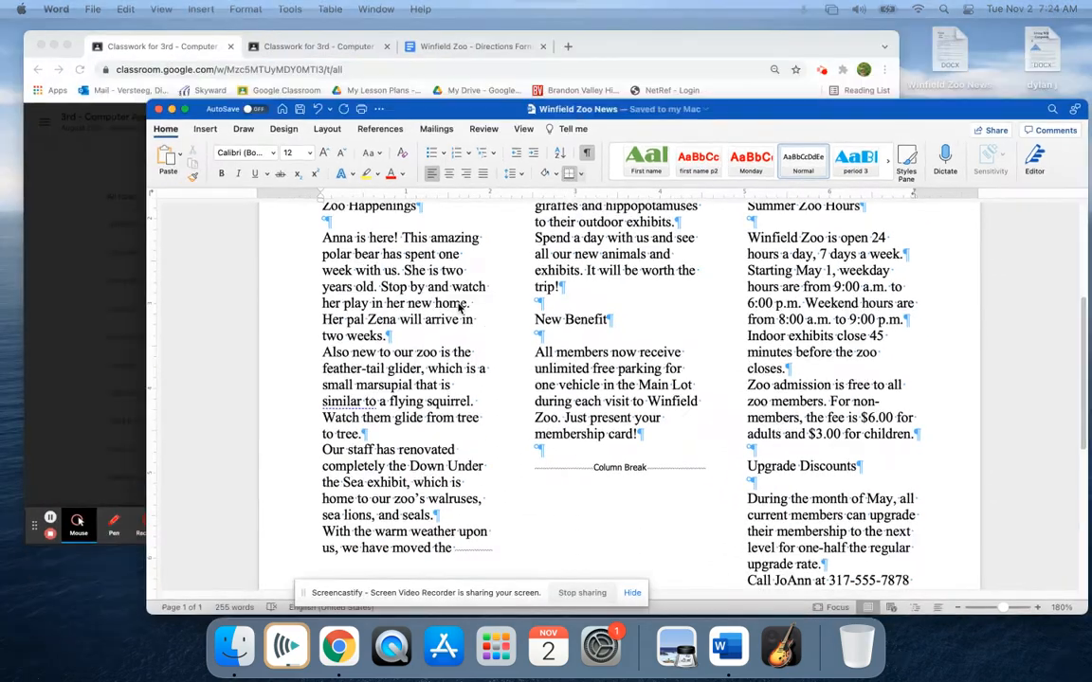
pyautogui.click(414, 263)
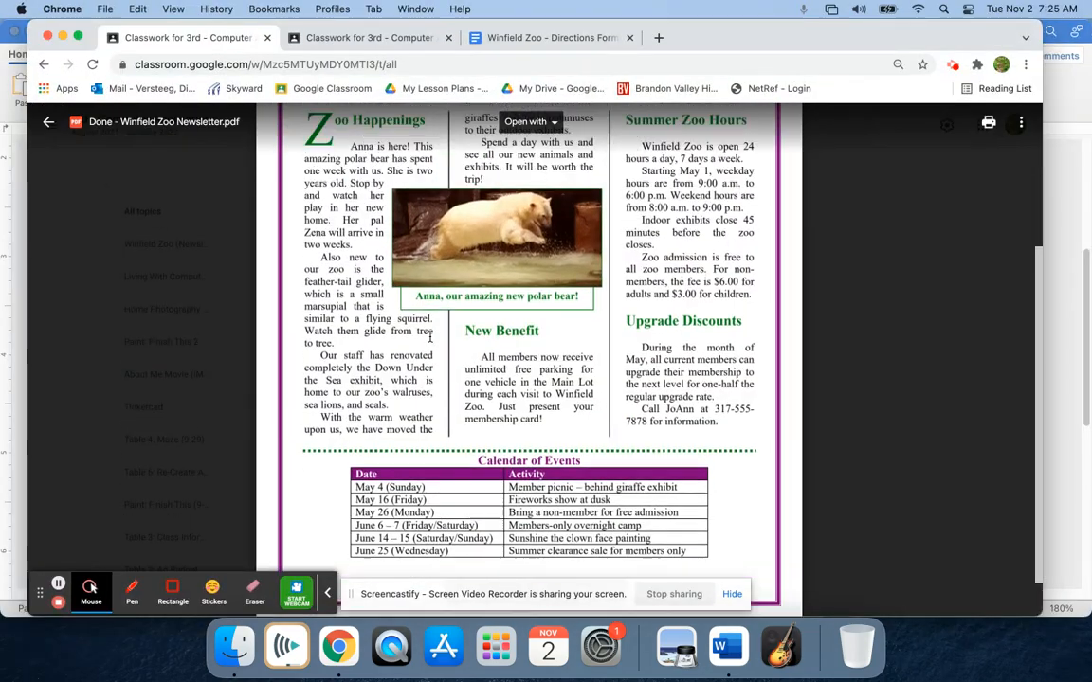
pyautogui.scroll(-5, 430, 337)
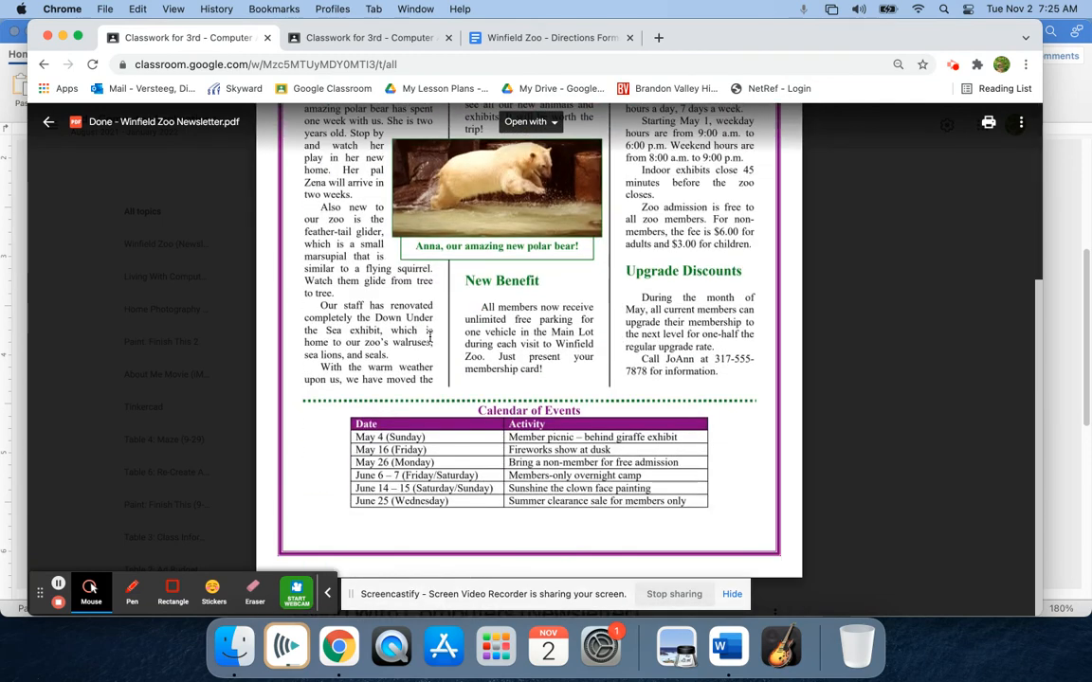
pyautogui.scroll(5, 430, 337)
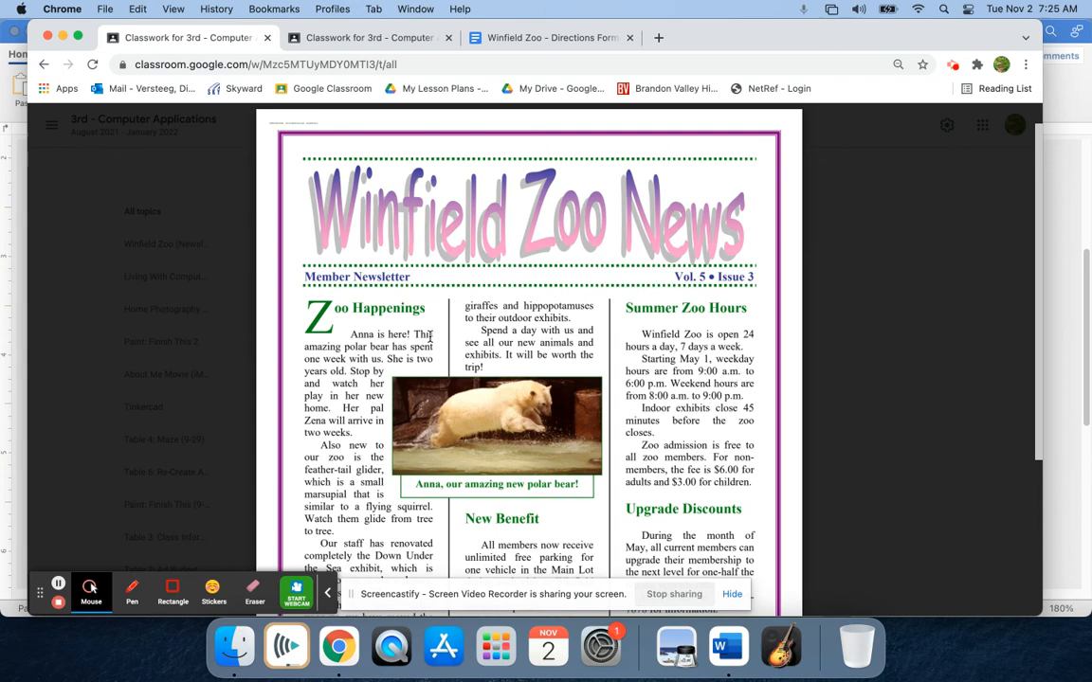
pyautogui.scroll(-5, 429, 336)
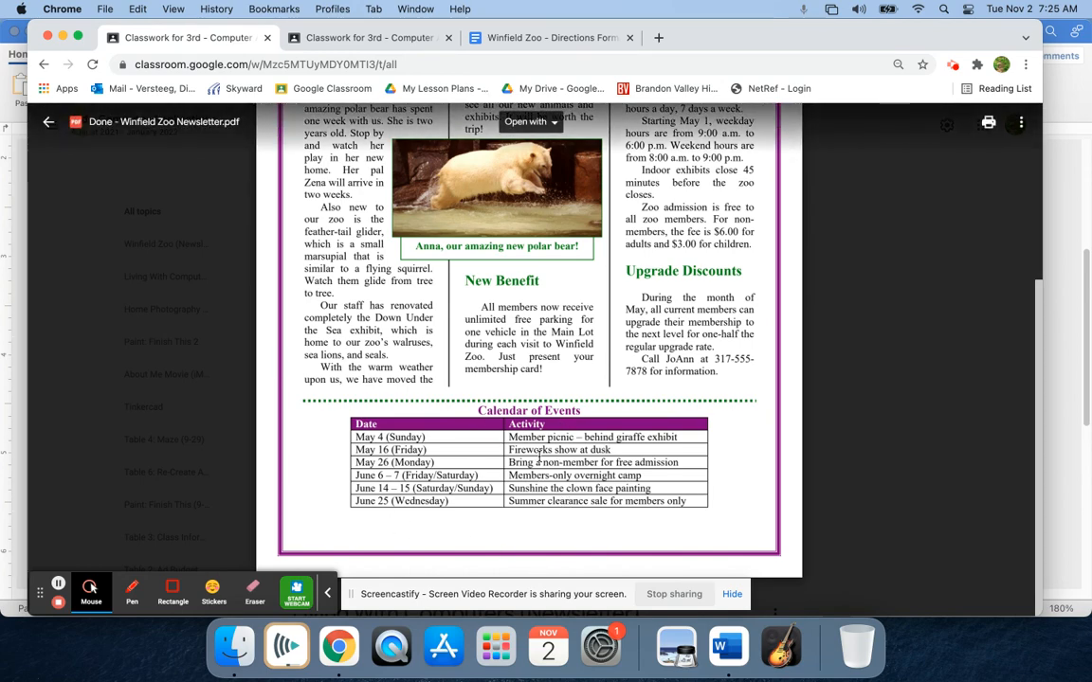
pyautogui.hotkey('ctrl', 'Up')
pyautogui.click(670, 443)
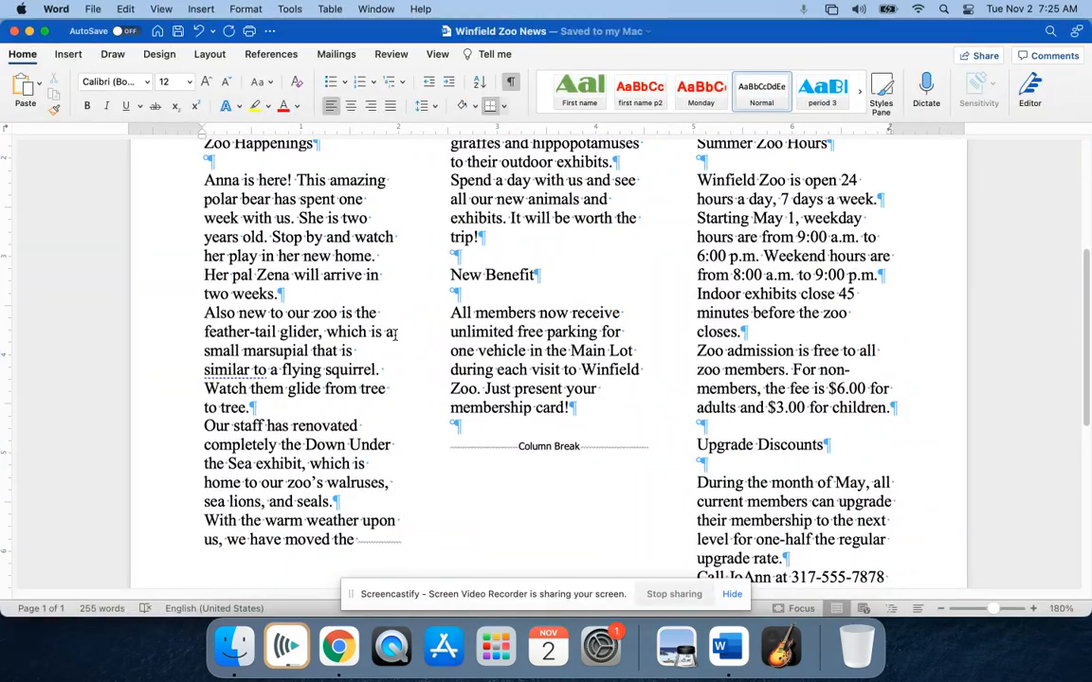
# - Read the formatting directions in Chrome for the polar bear picture, its caption, the table, the page border and the line between columns
pyautogui.hotkey('ctrl', 'Up')
pyautogui.click(512, 45)
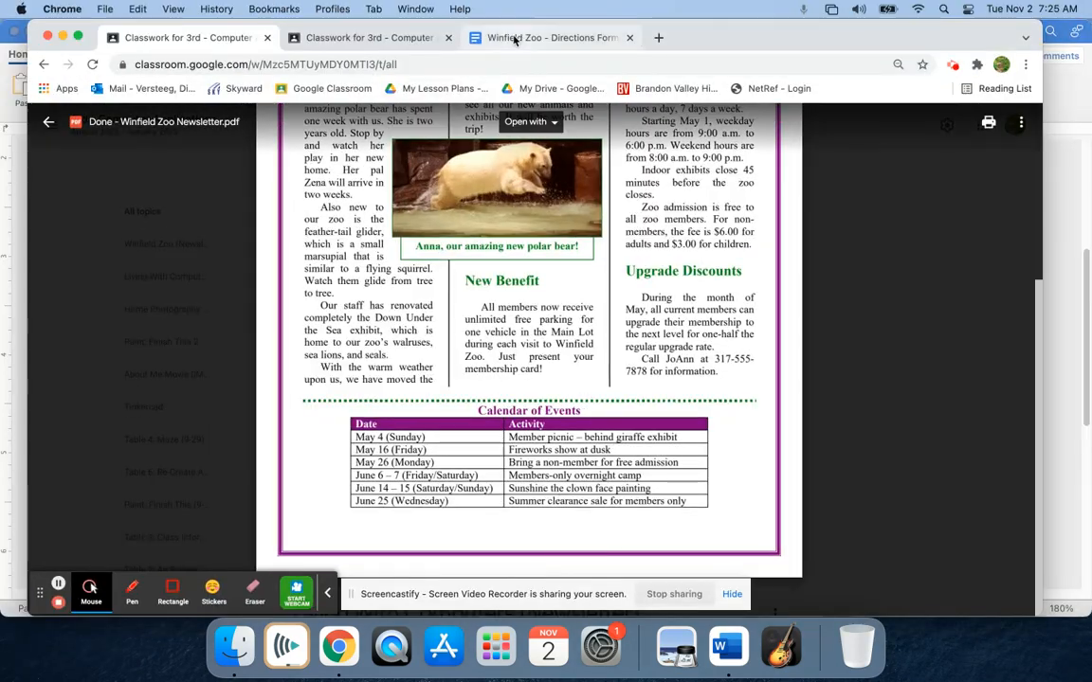
pyautogui.click(515, 40)
pyautogui.scroll(-5, 433, 275)
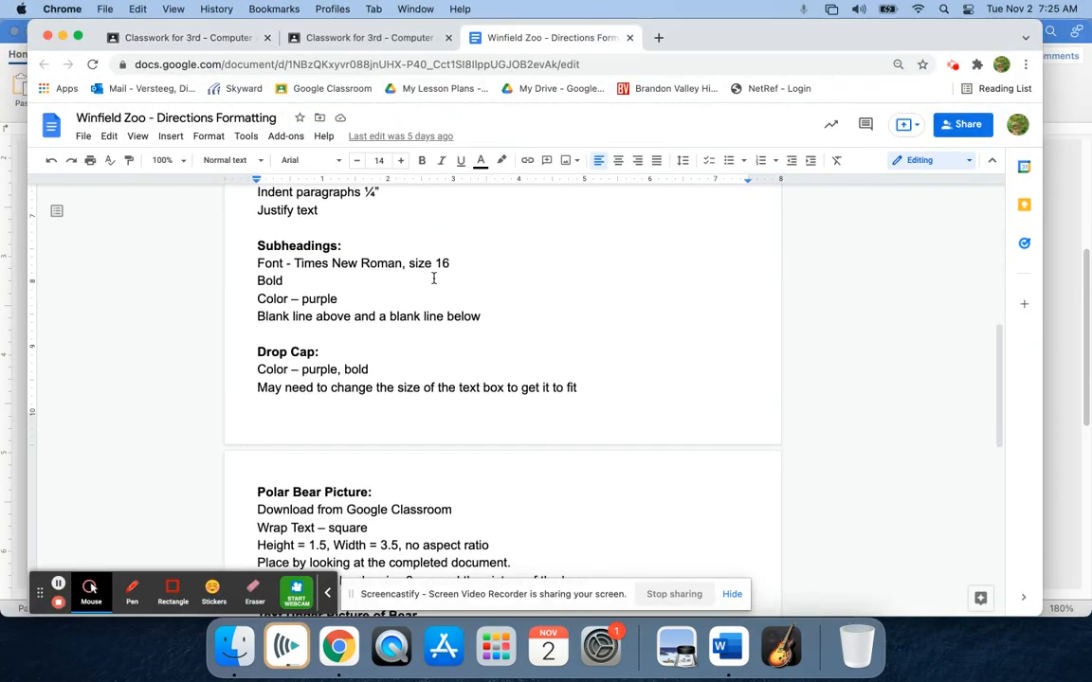
pyautogui.scroll(-3, 360, 243)
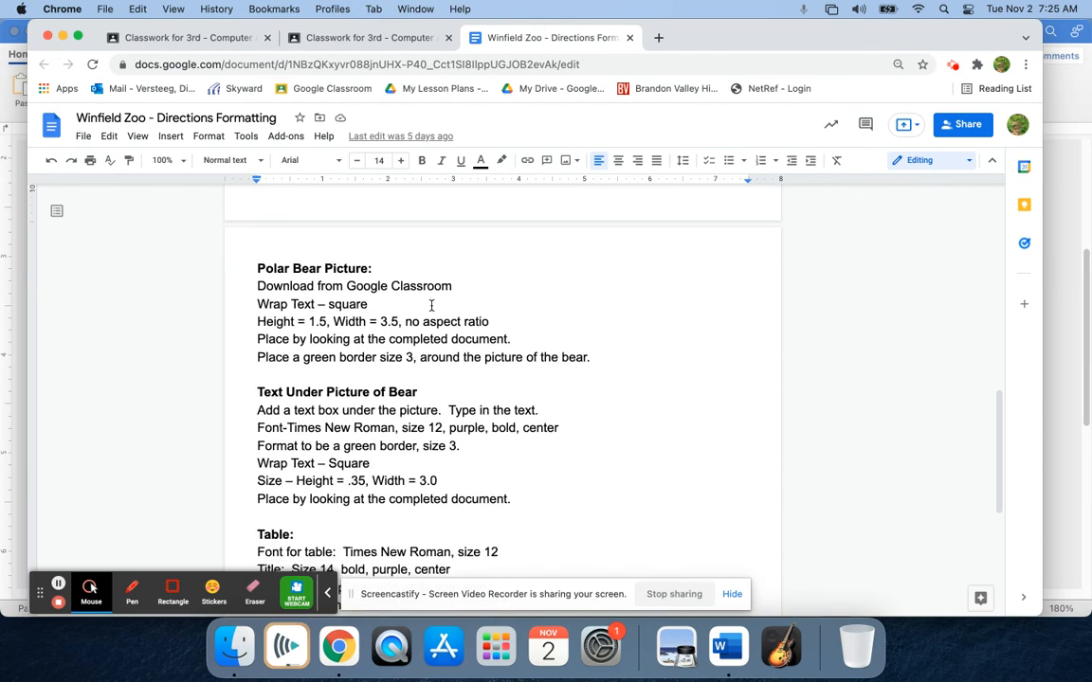
pyautogui.scroll(-3, 431, 305)
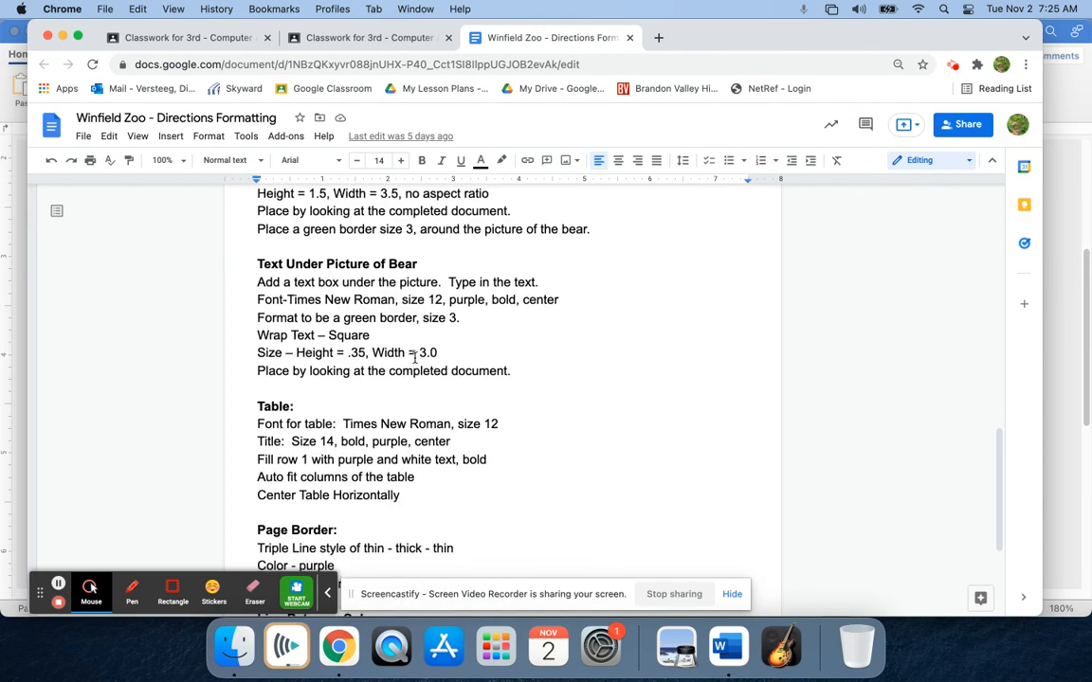
pyautogui.scroll(-3, 414, 357)
pyautogui.moveTo(258, 300); pyautogui.dragTo(428, 390)
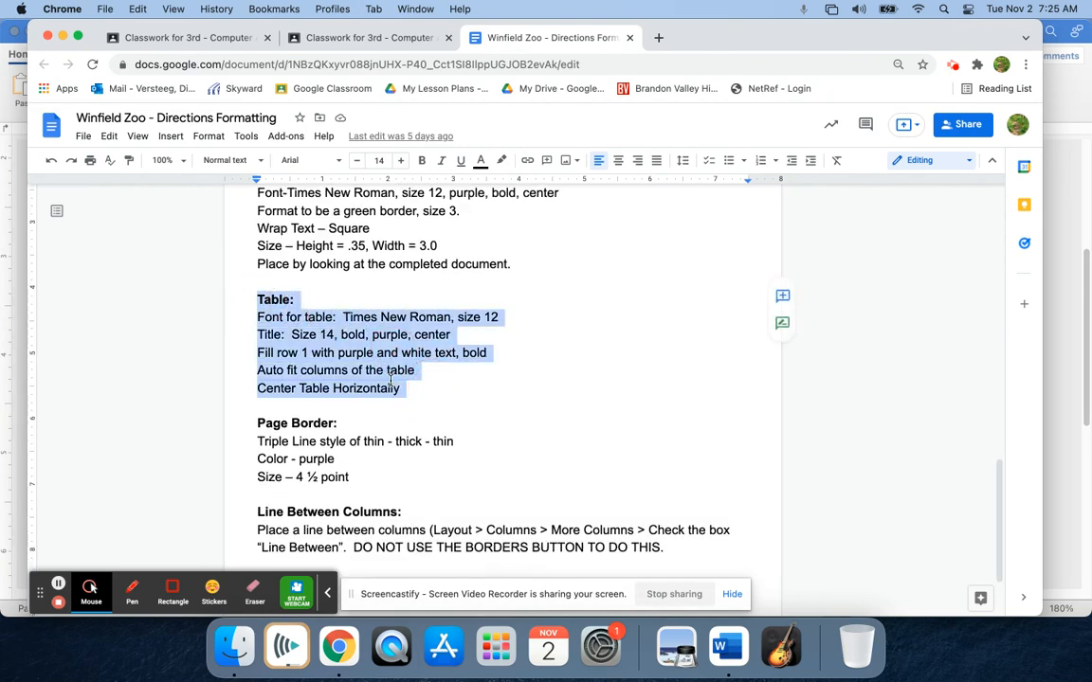
pyautogui.scroll(-3, 390, 381)
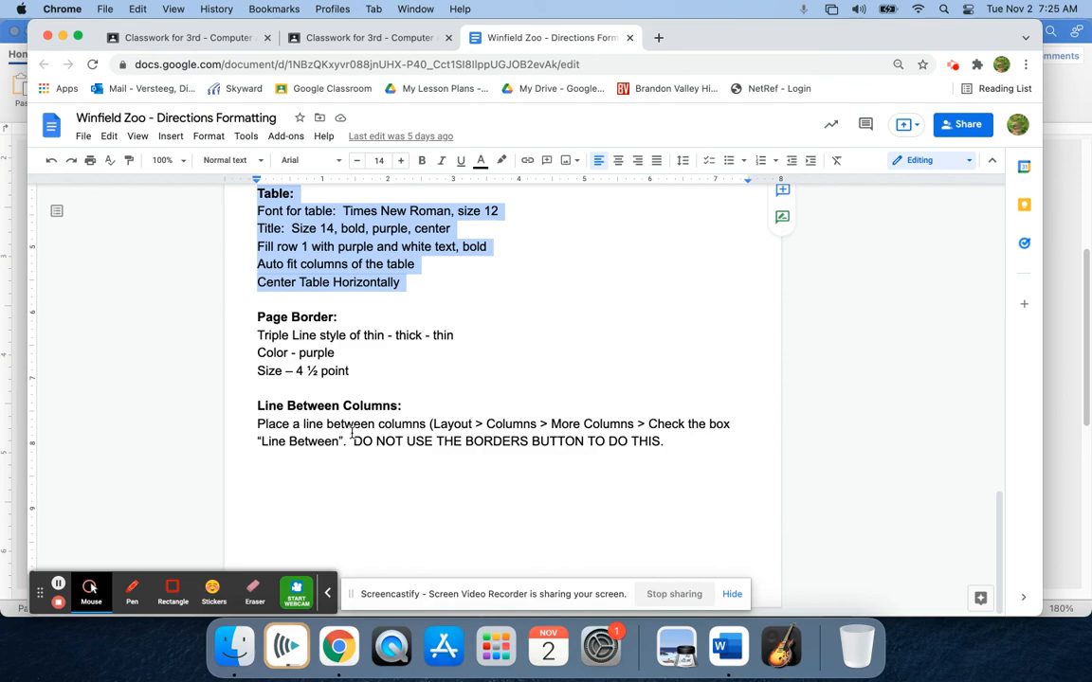
# - Review the formatting directions for the subheadings, drop cap and polar bear picture again, returning to the newsletter in Word
pyautogui.hotkey('ctrl', 'Up')
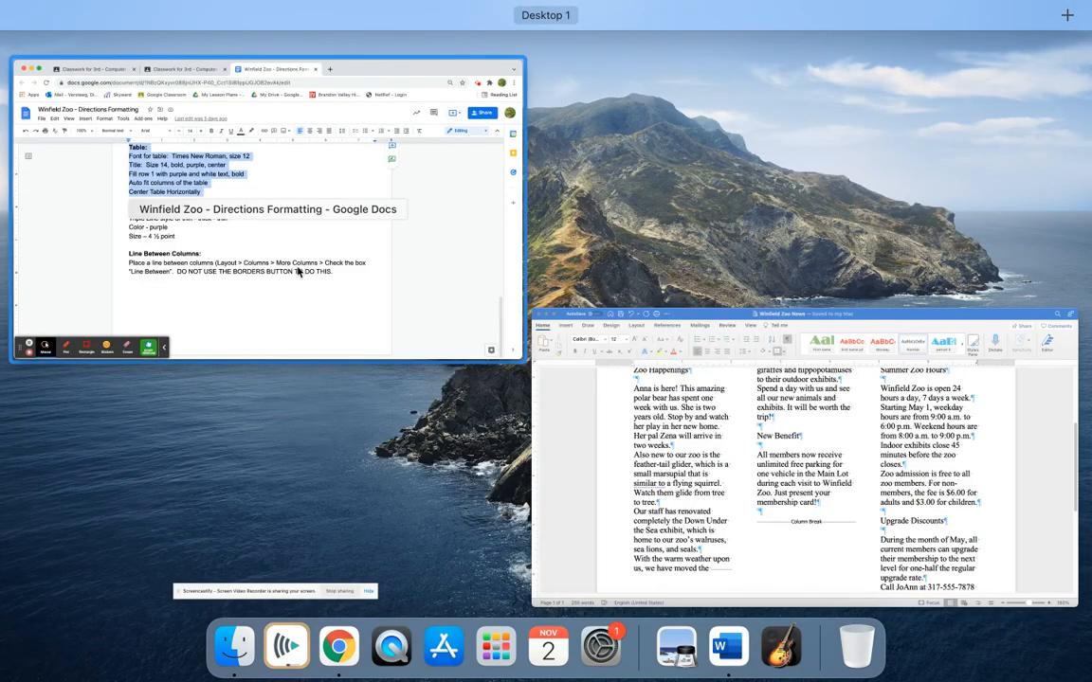
pyautogui.click(298, 272)
pyautogui.scroll(15, 431, 302)
pyautogui.scroll(-12, 432, 303)
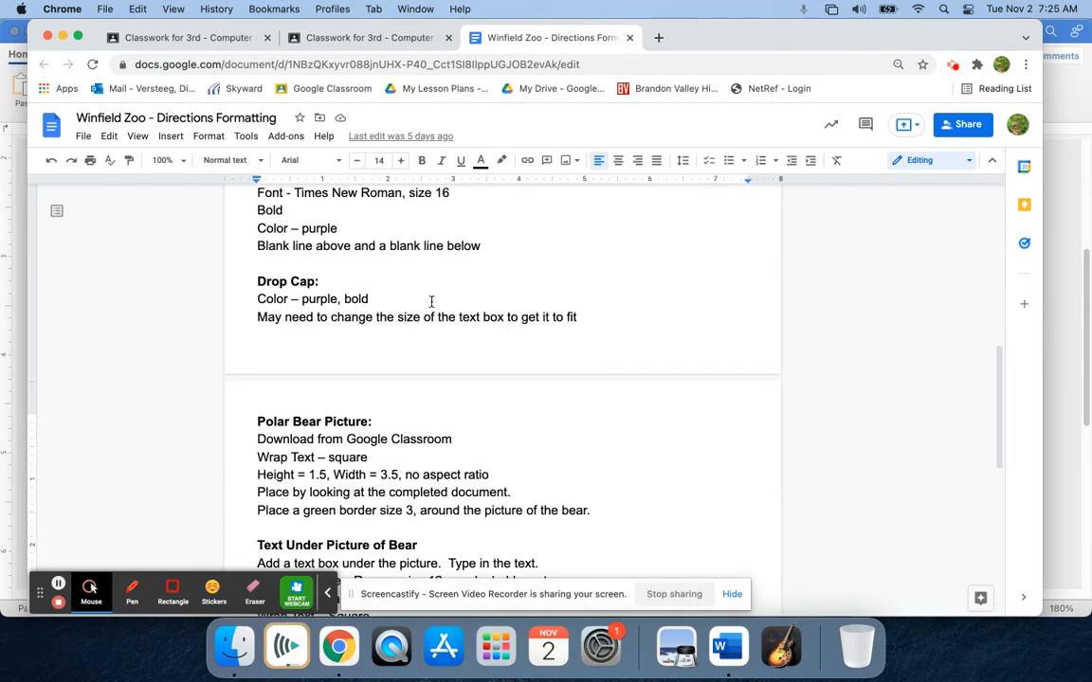
pyautogui.scroll(-5, 431, 302)
pyautogui.hotkey('ctrl', 'Up')
pyautogui.click(578, 459)
# - Look over the newsletter's nameplate, columns and empty bottom section in Word, returning to the Polar Bear Picture directions in Chrome
pyautogui.scroll(5, 612, 318)
pyautogui.scroll(-10, 612, 319)
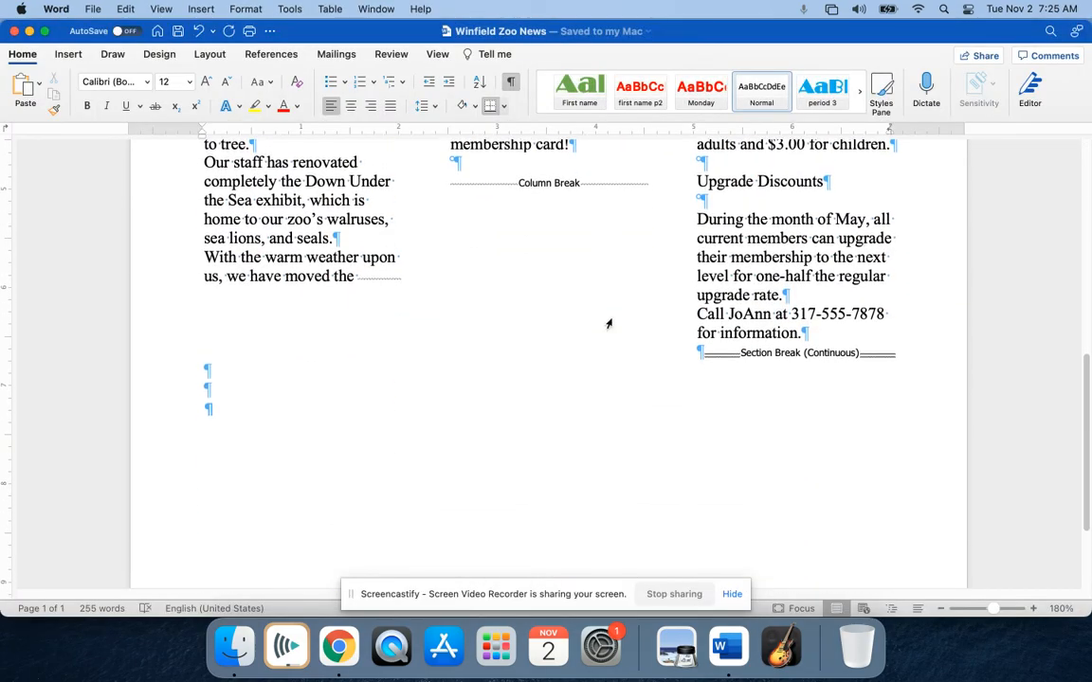
pyautogui.scroll(-3, 608, 324)
pyautogui.scroll(10, 611, 318)
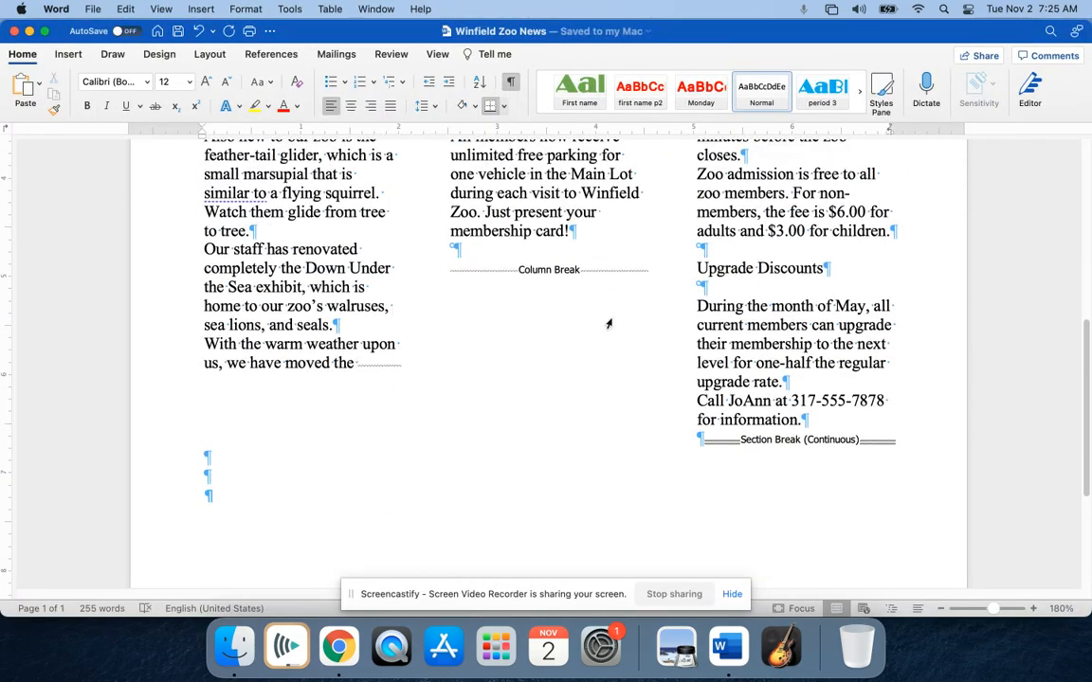
pyautogui.scroll(-2, 611, 318)
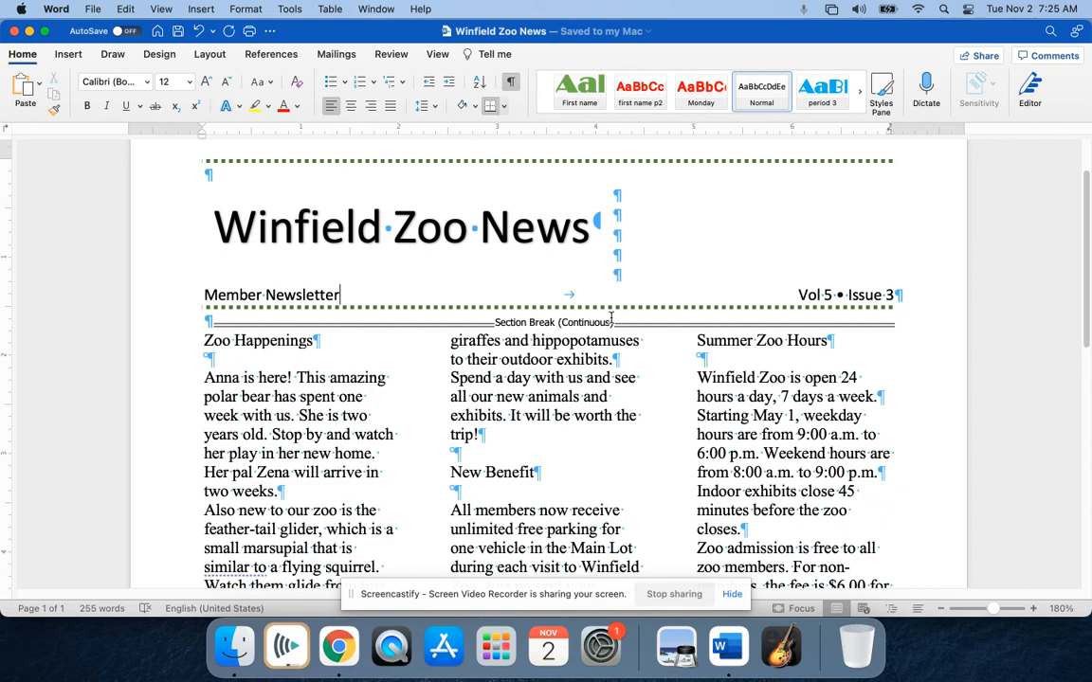
pyautogui.hotkey('ctrl', 'Up')
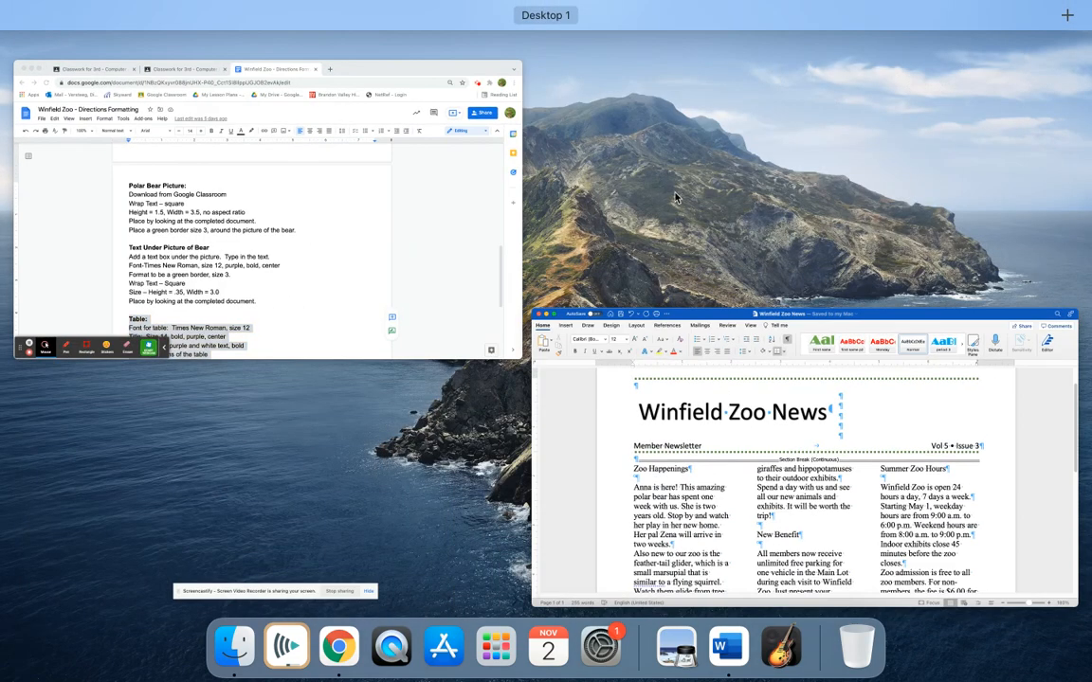
pyautogui.click(451, 241)
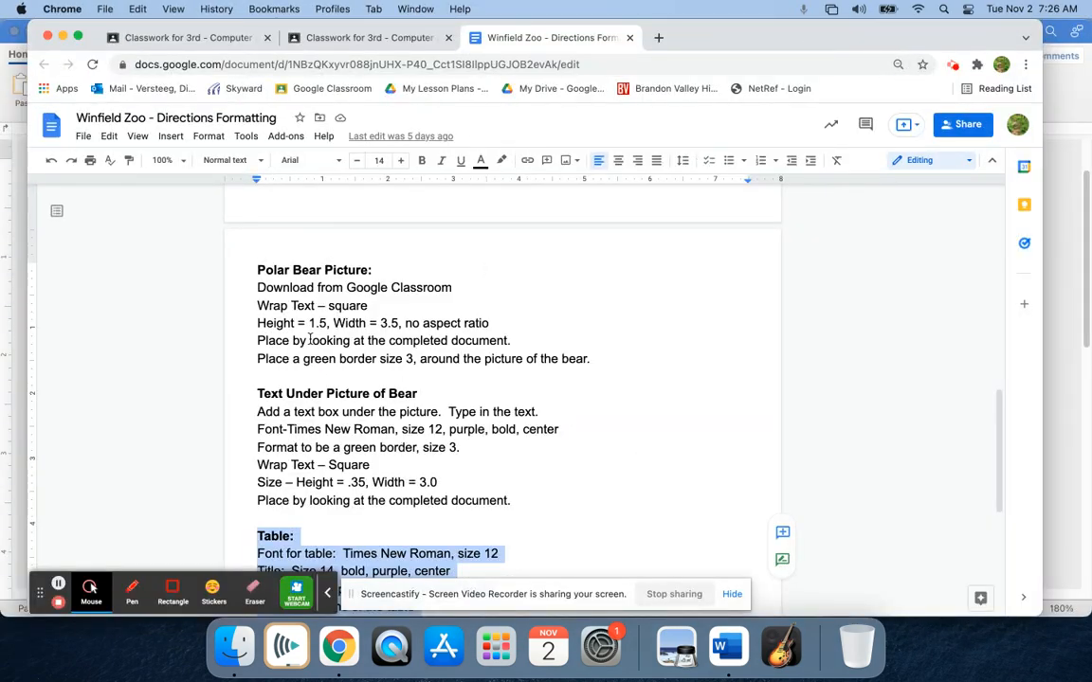